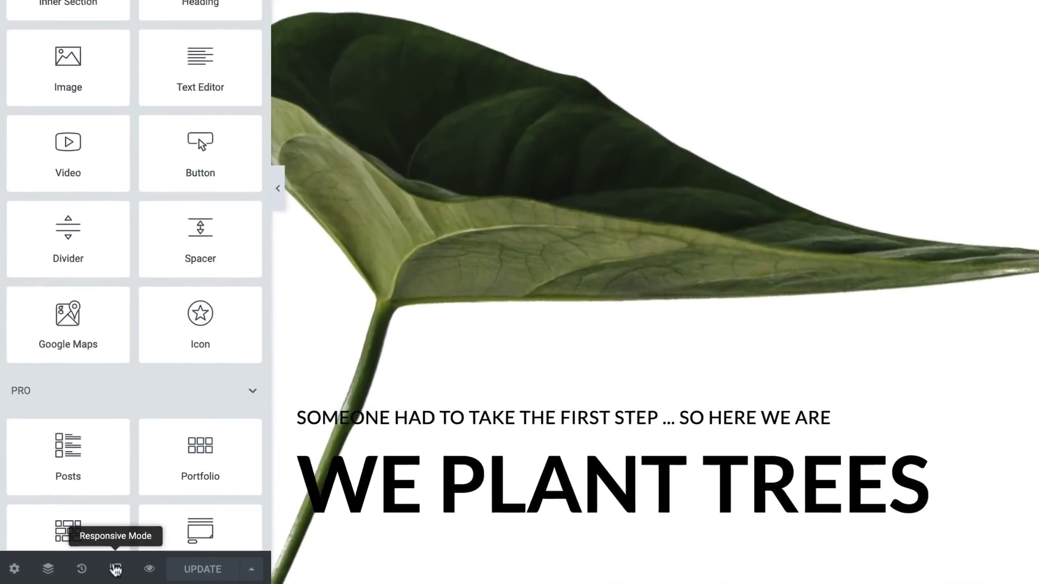
- Preview the page at tablet, then mobile (360px) width, and open the WE PLANT TREES heading's settings
{"action": "left_click", "coordinate": [85, 573]}
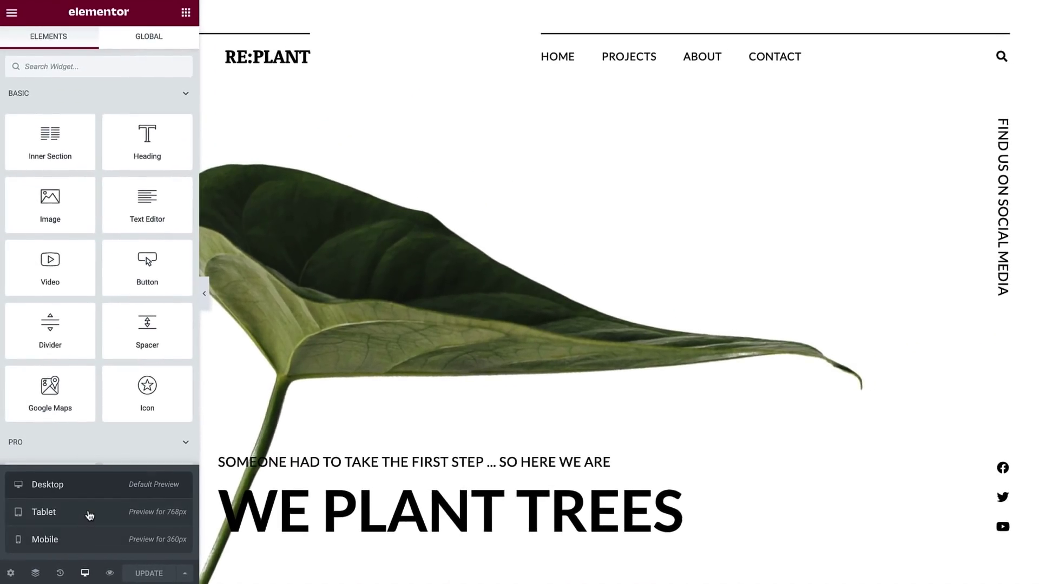
{"action": "left_click", "coordinate": [89, 517]}
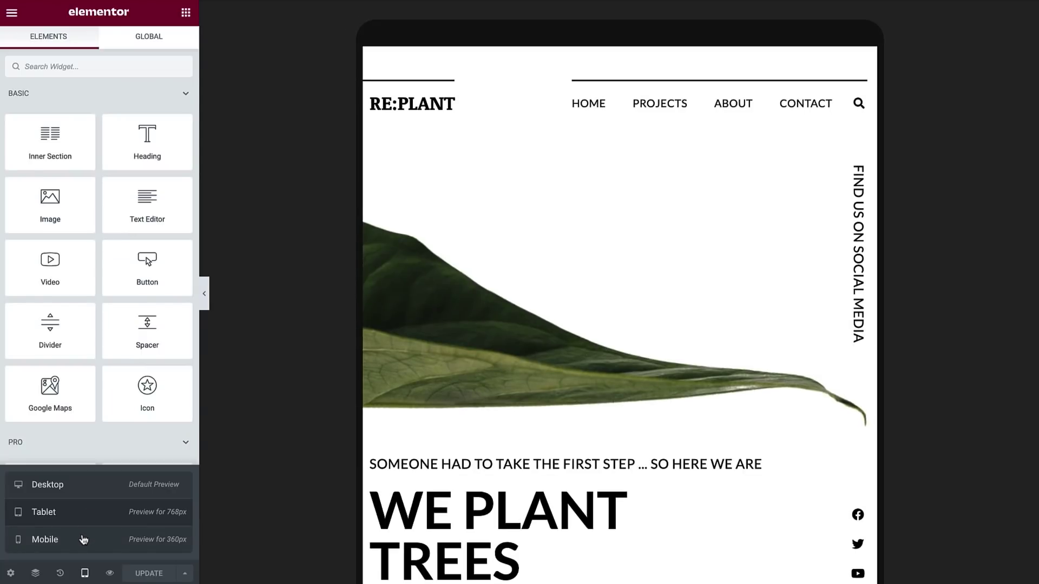
{"action": "left_click", "coordinate": [84, 539]}
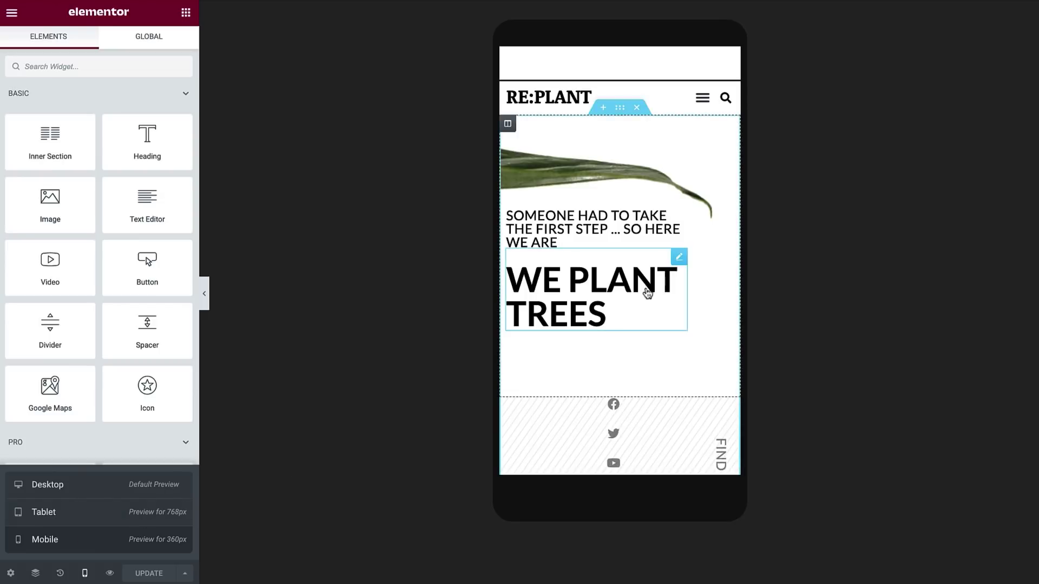
{"action": "left_click", "coordinate": [679, 259]}
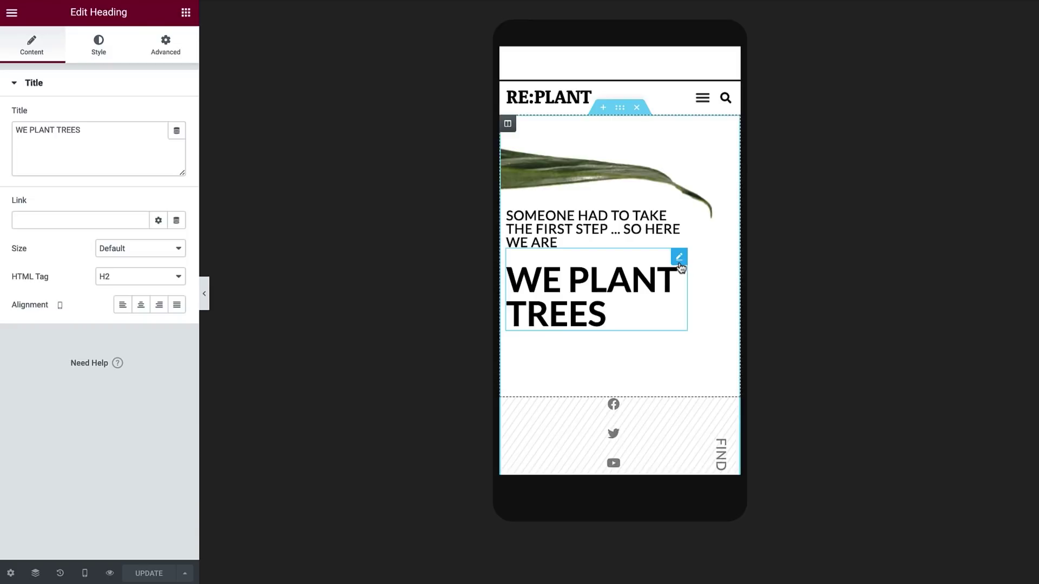
- Use the Alignment device switcher to check the page at tablet width, then return to desktop
{"action": "left_click", "coordinate": [61, 305]}
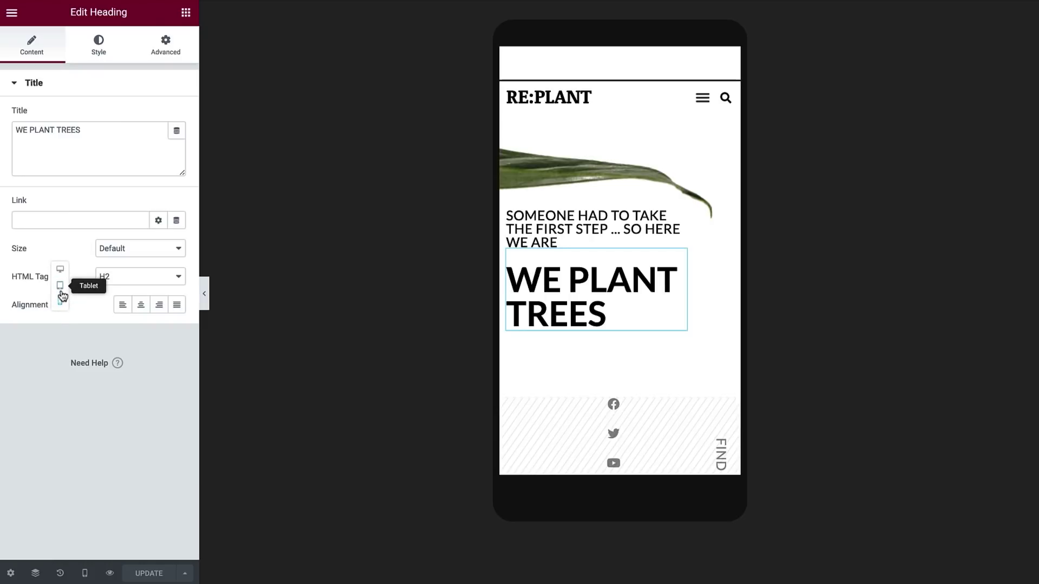
{"action": "left_click", "coordinate": [60, 286]}
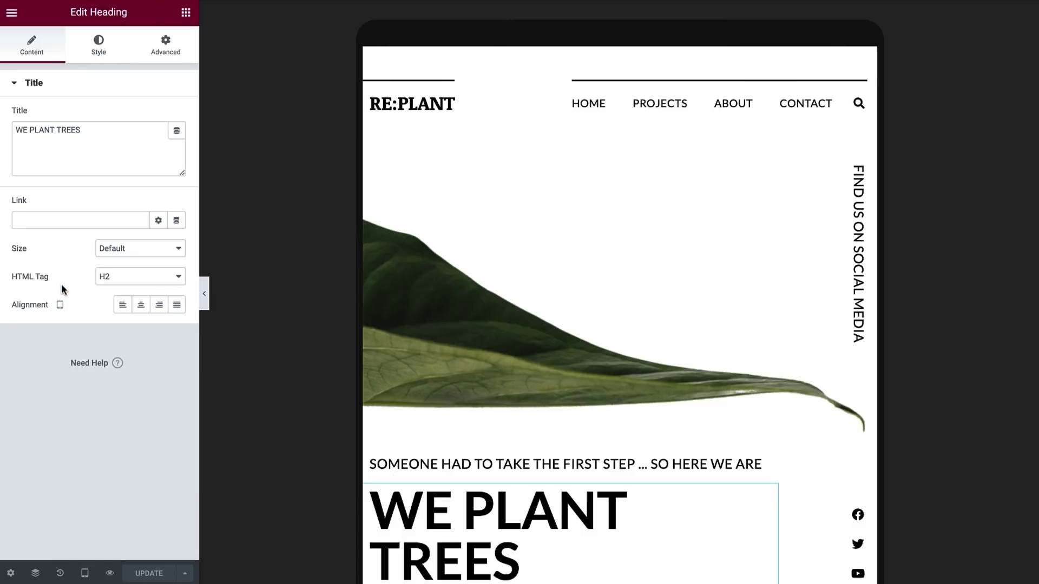
{"action": "left_click", "coordinate": [60, 307]}
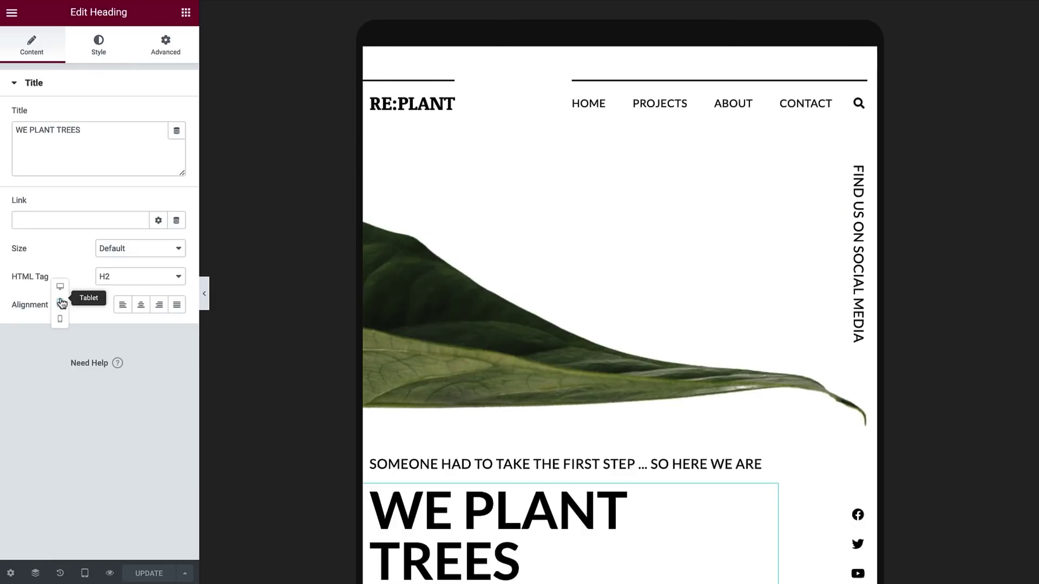
{"action": "left_click", "coordinate": [61, 287]}
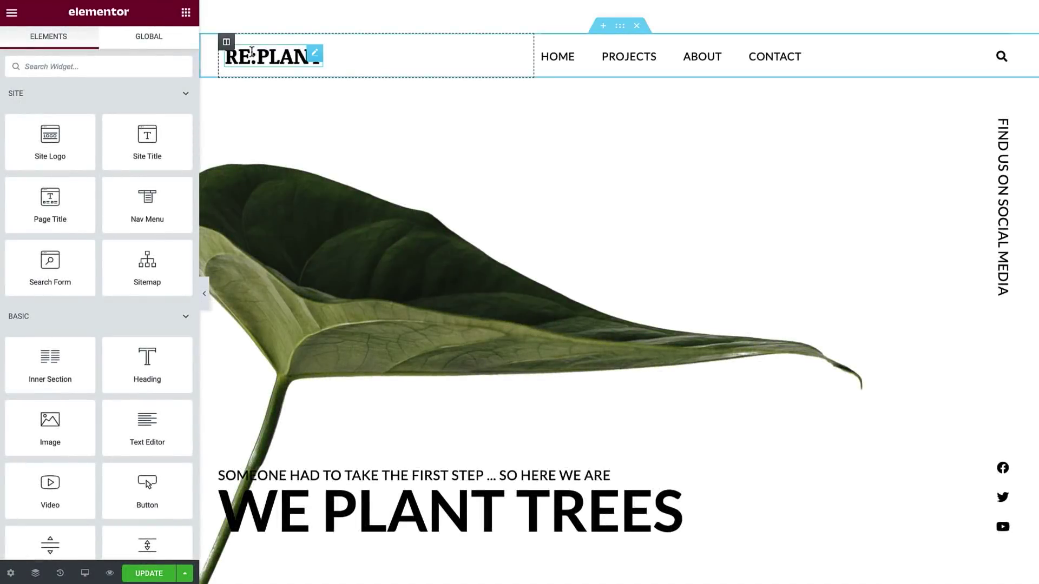
- Set the RE:PLANT logo heading's desktop typography size to 30 px
{"action": "left_click", "coordinate": [251, 52]}
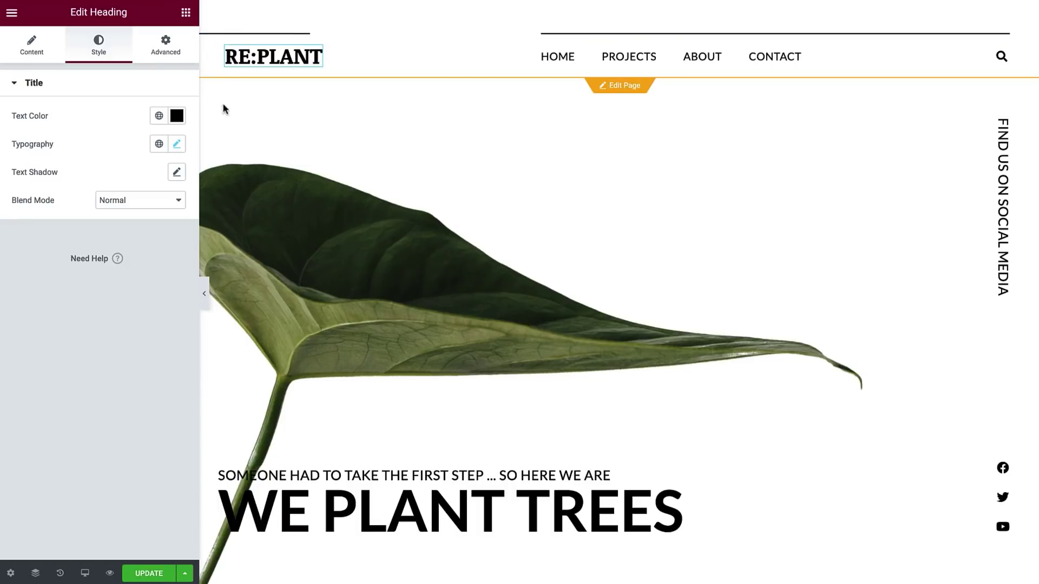
{"action": "left_click", "coordinate": [175, 143]}
{"action": "left_click", "coordinate": [165, 258]}
{"action": "type", "text": "30"}
- Set the logo heading's mobile font size to 25 px
{"action": "left_click", "coordinate": [51, 236]}
{"action": "left_click", "coordinate": [50, 250]}
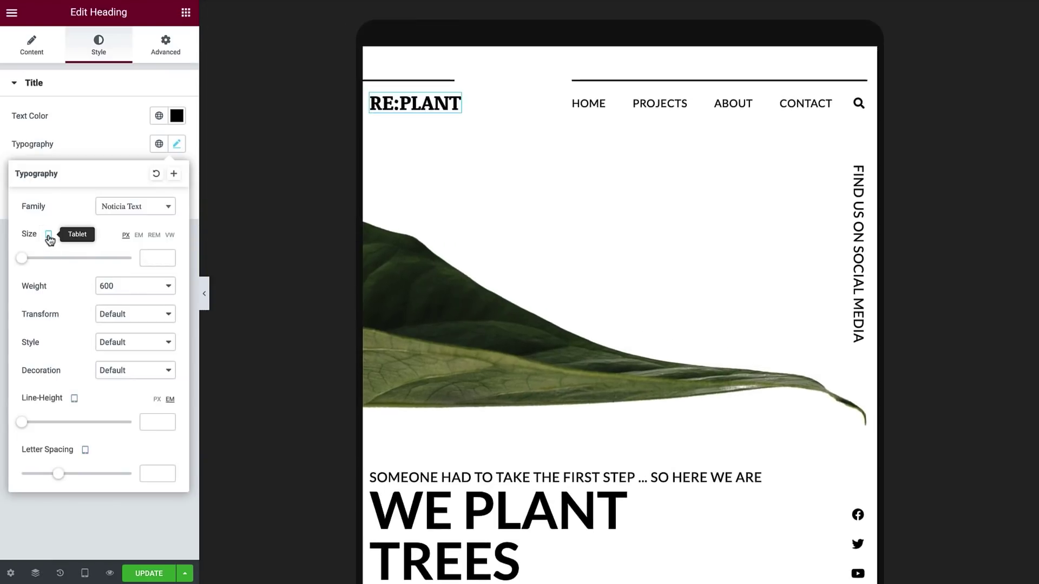
{"action": "left_click", "coordinate": [49, 236]}
{"action": "left_click", "coordinate": [47, 249]}
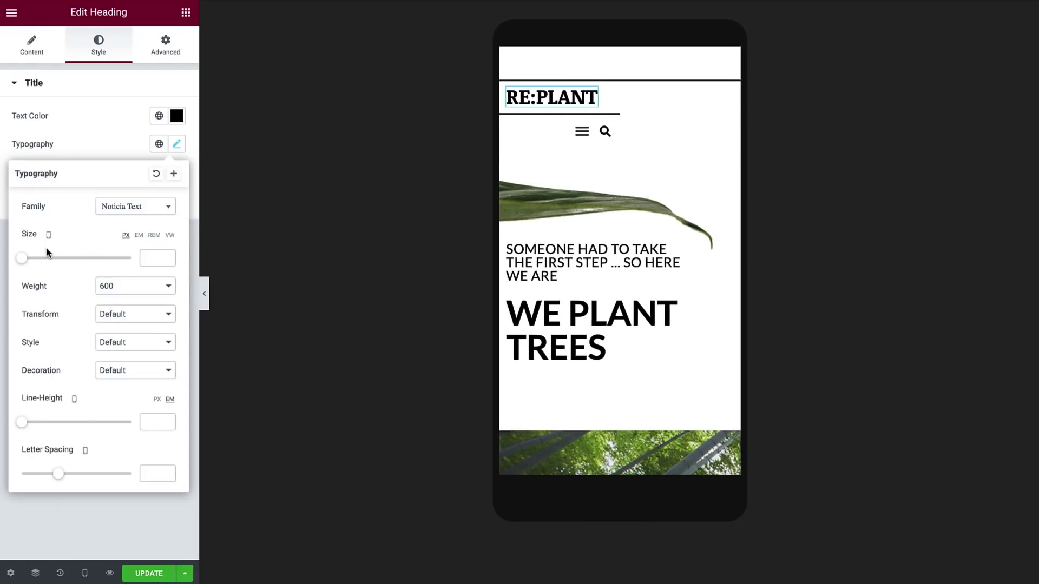
{"action": "left_click", "coordinate": [145, 262]}
{"action": "type", "text": "25"}
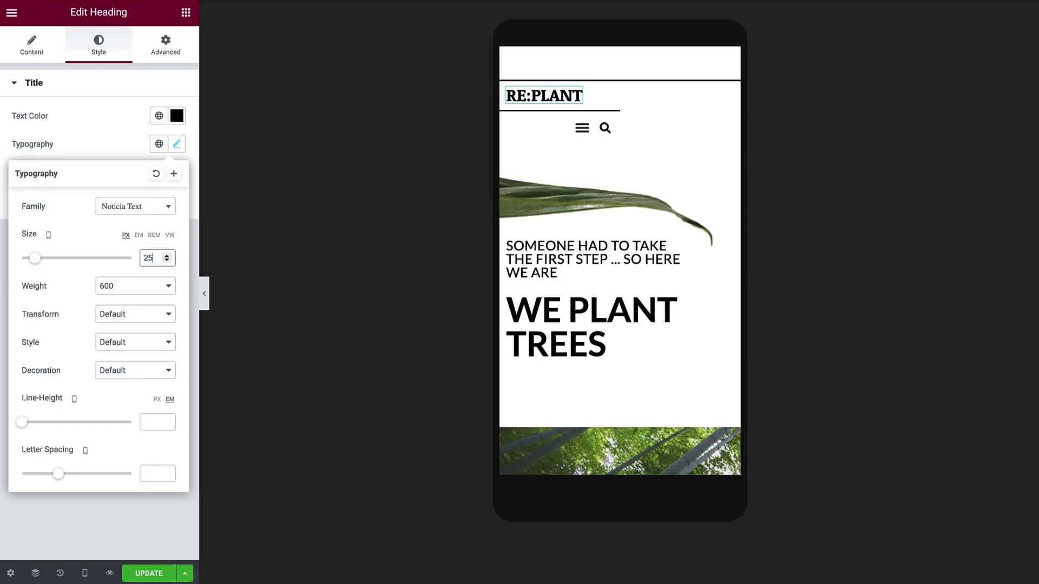
- Set the logo heading's tablet font size to 35 px, then check it on desktop
{"action": "left_click", "coordinate": [48, 234]}
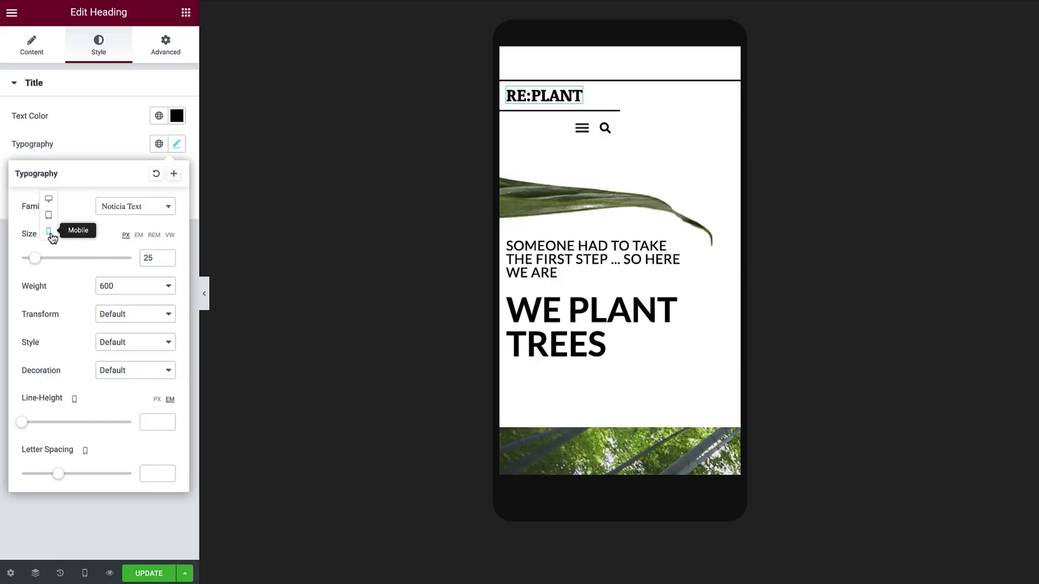
{"action": "left_click", "coordinate": [52, 215]}
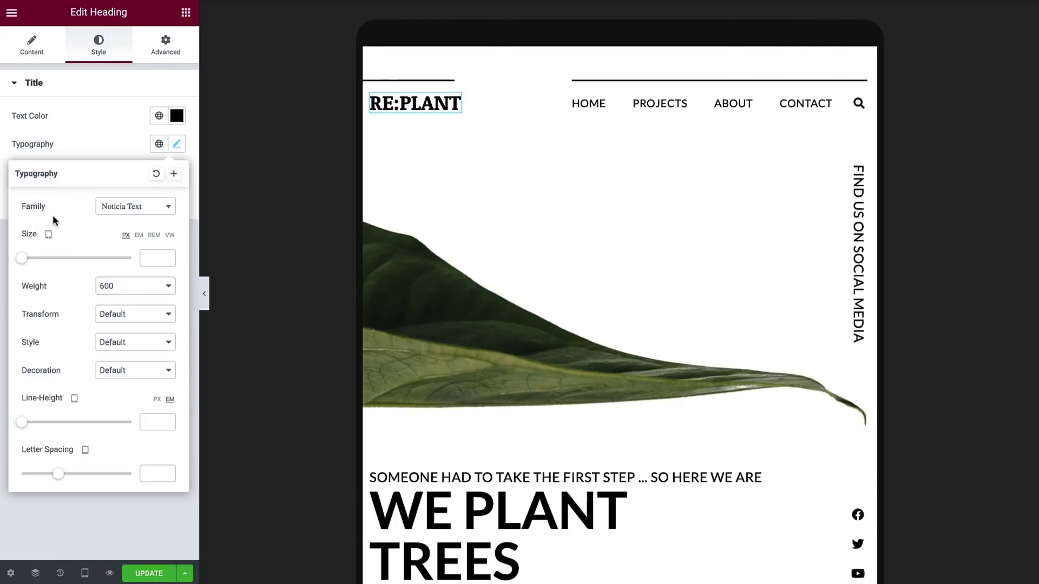
{"action": "left_click", "coordinate": [157, 258]}
{"action": "type", "text": "35"}
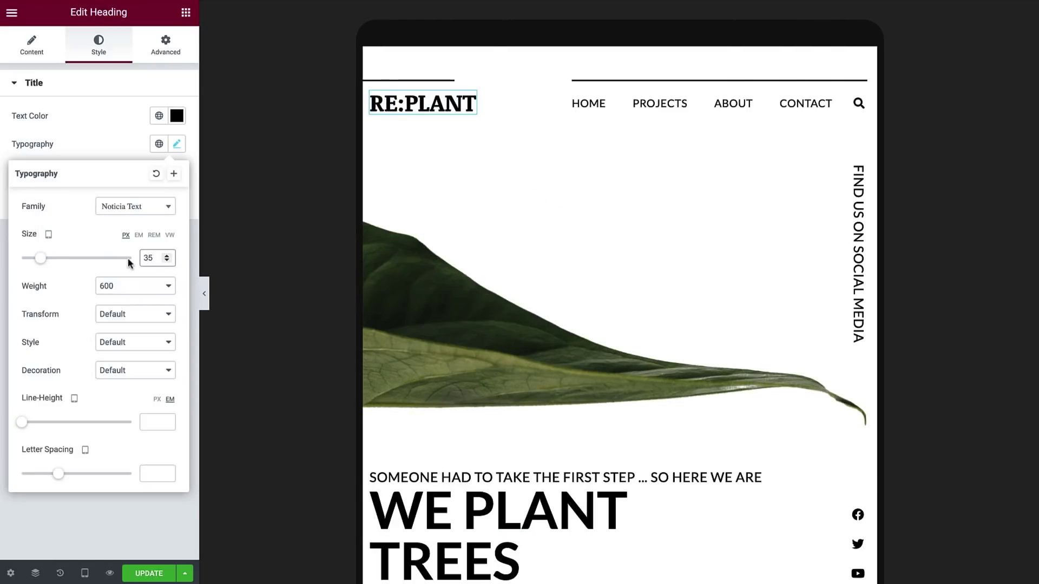
{"action": "left_click", "coordinate": [49, 234]}
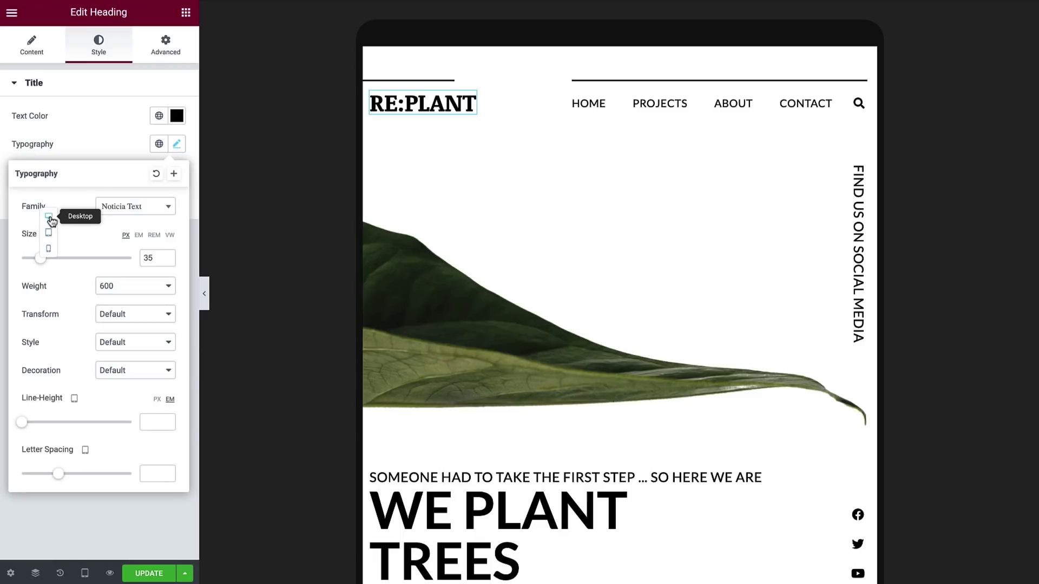
{"action": "left_click", "coordinate": [49, 215]}
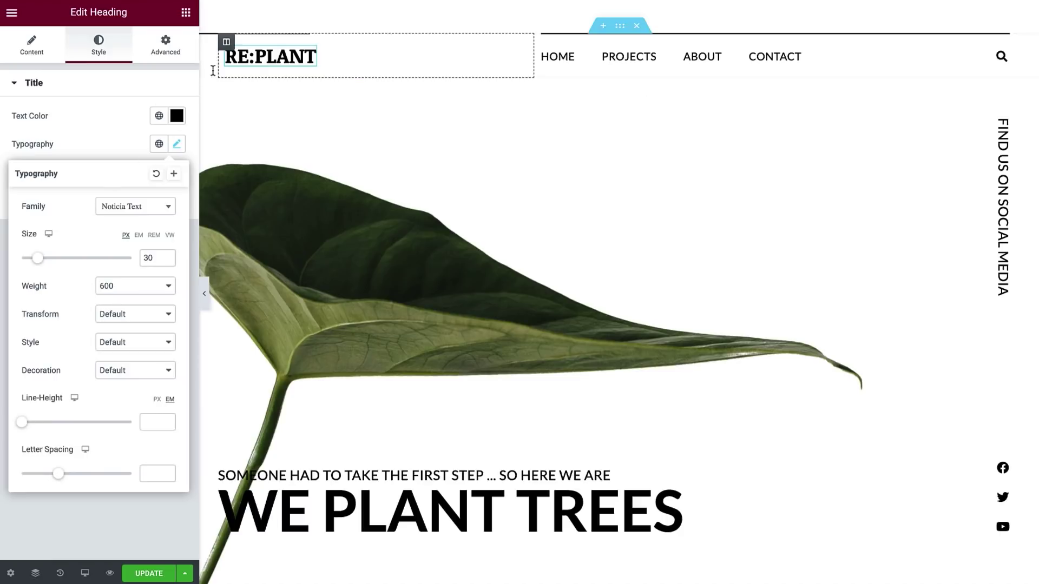
{"action": "left_click", "coordinate": [226, 42]}
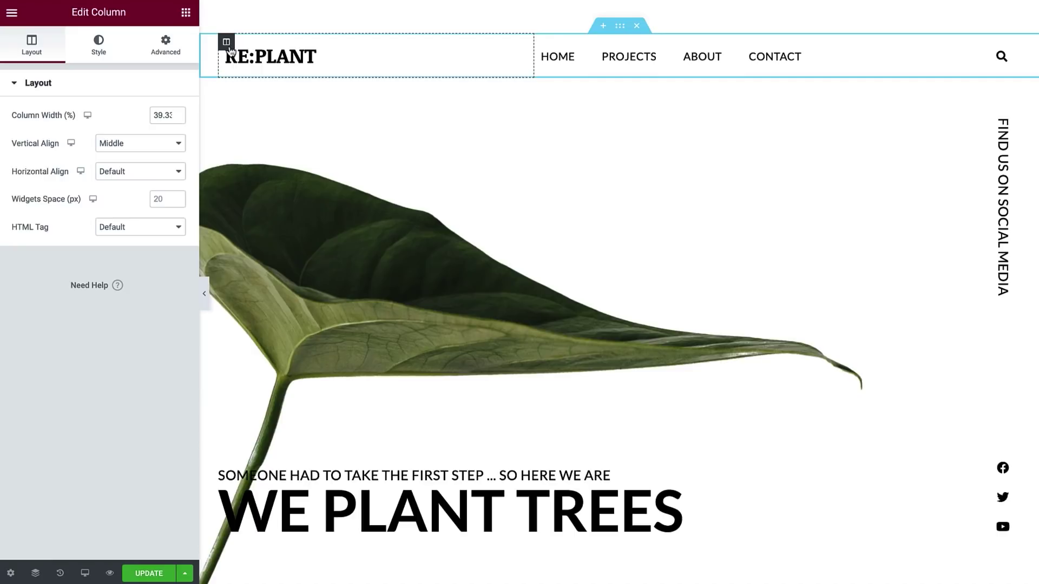
- In mobile preview, expand the header section's Advanced > Responsive options
{"action": "mouse_move", "coordinate": [87, 115]}
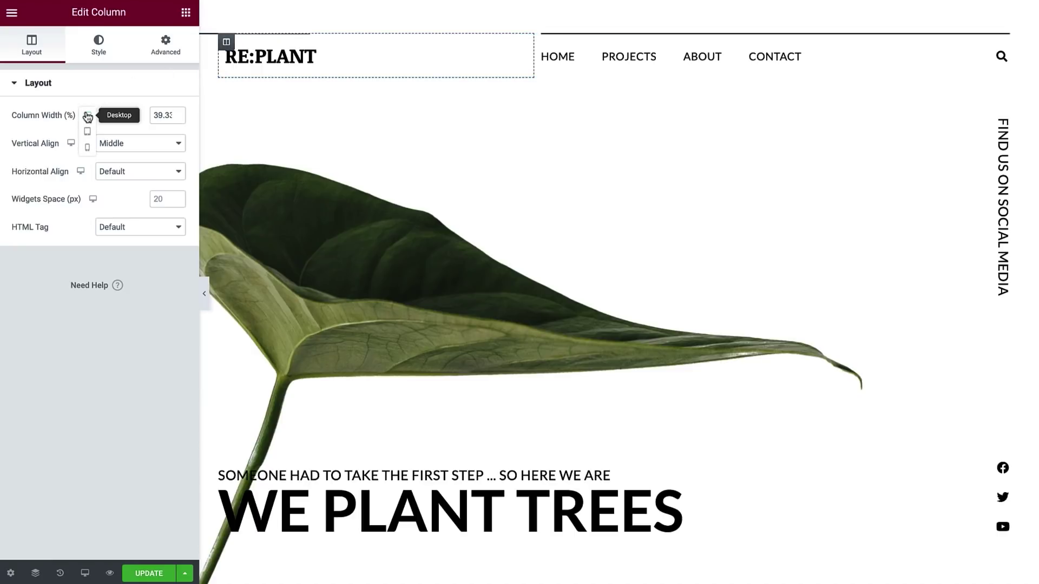
{"action": "left_click", "coordinate": [87, 147]}
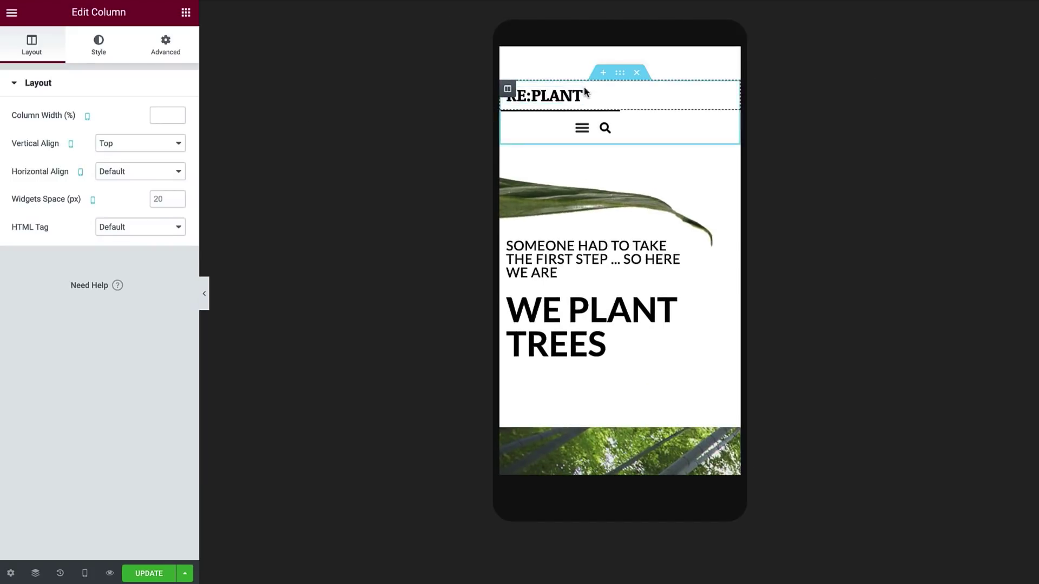
{"action": "left_click", "coordinate": [618, 75]}
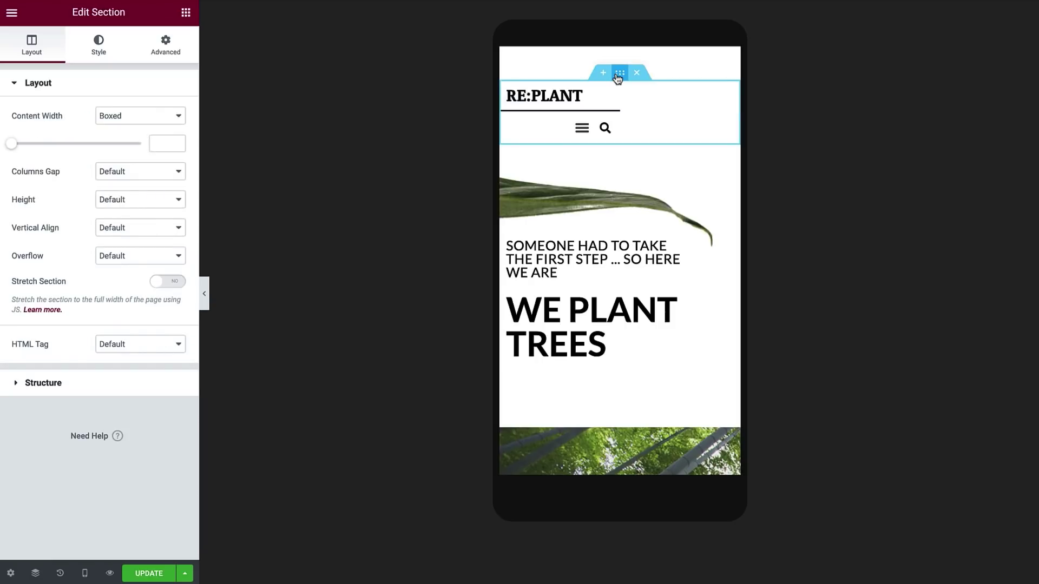
{"action": "left_click", "coordinate": [166, 49]}
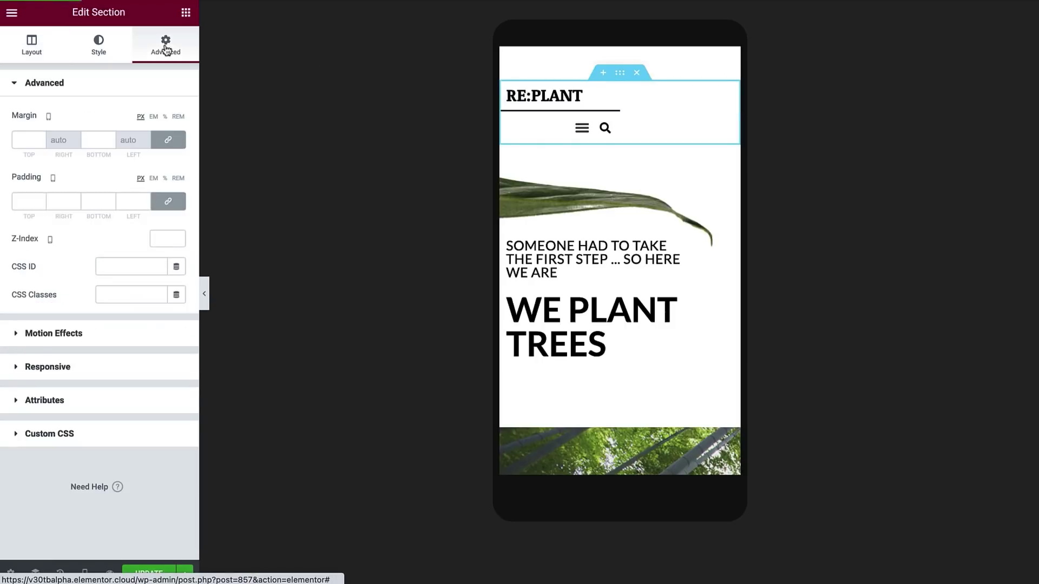
{"action": "left_click", "coordinate": [139, 366]}
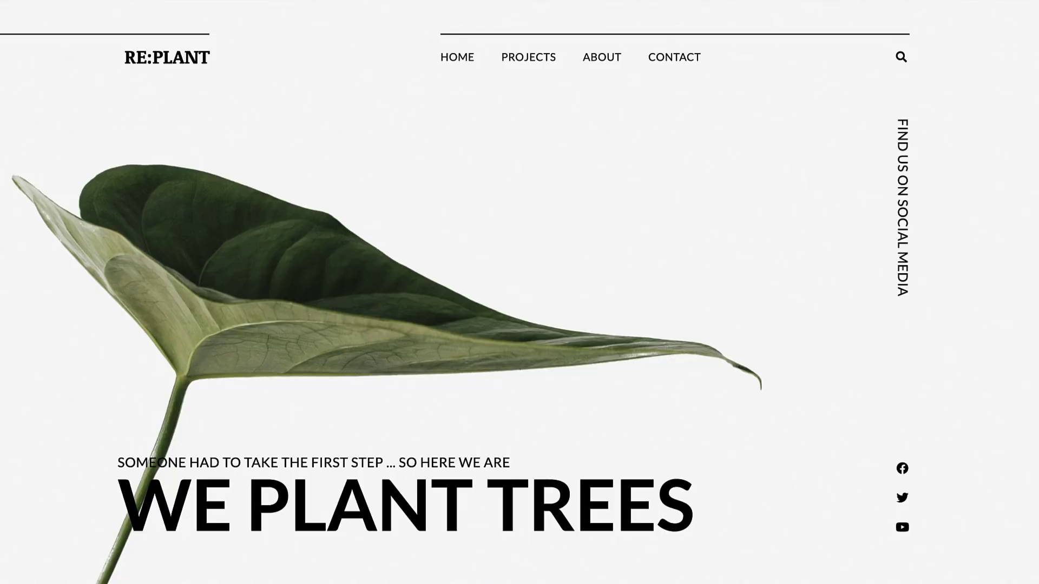
- Scroll the live page down to the PLANTING FORESTS section, then return to the editor
{"action": "scroll", "coordinate": [520, 292], "scroll_direction": "down", "scroll_amount": 4}
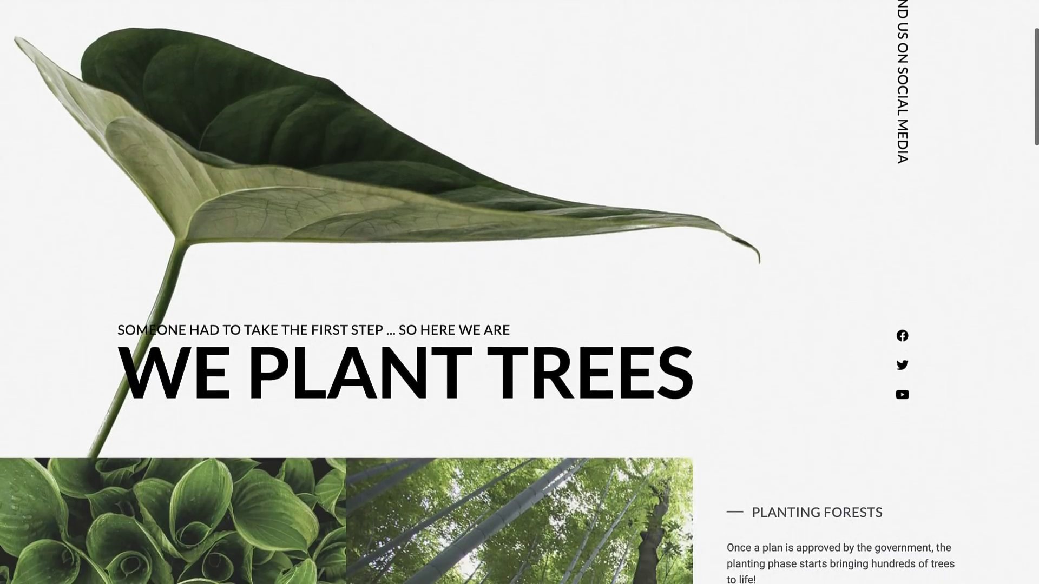
{"action": "scroll", "coordinate": [519, 292], "scroll_direction": "down", "scroll_amount": 4}
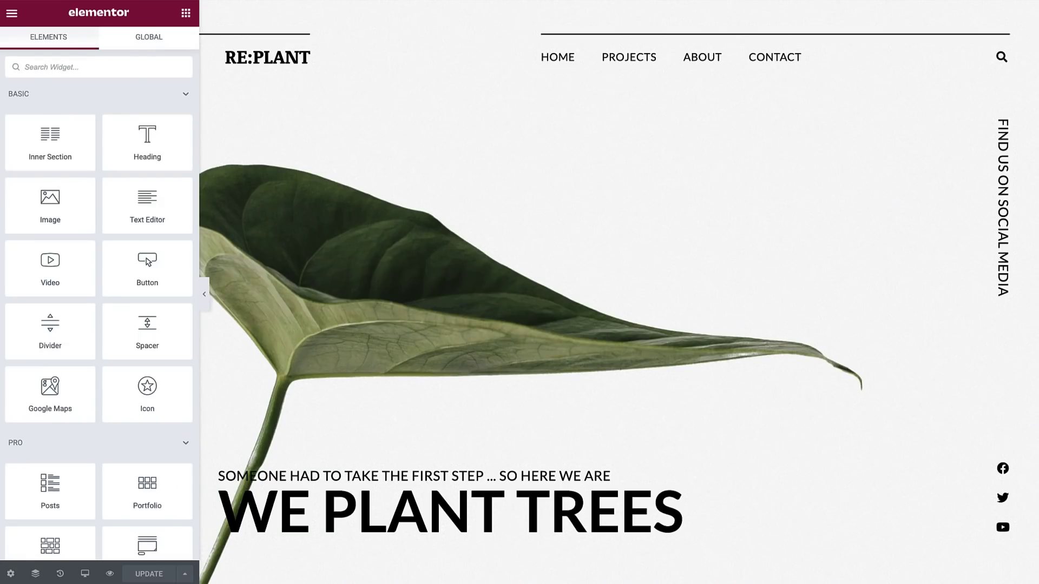
{"action": "left_click", "coordinate": [85, 574]}
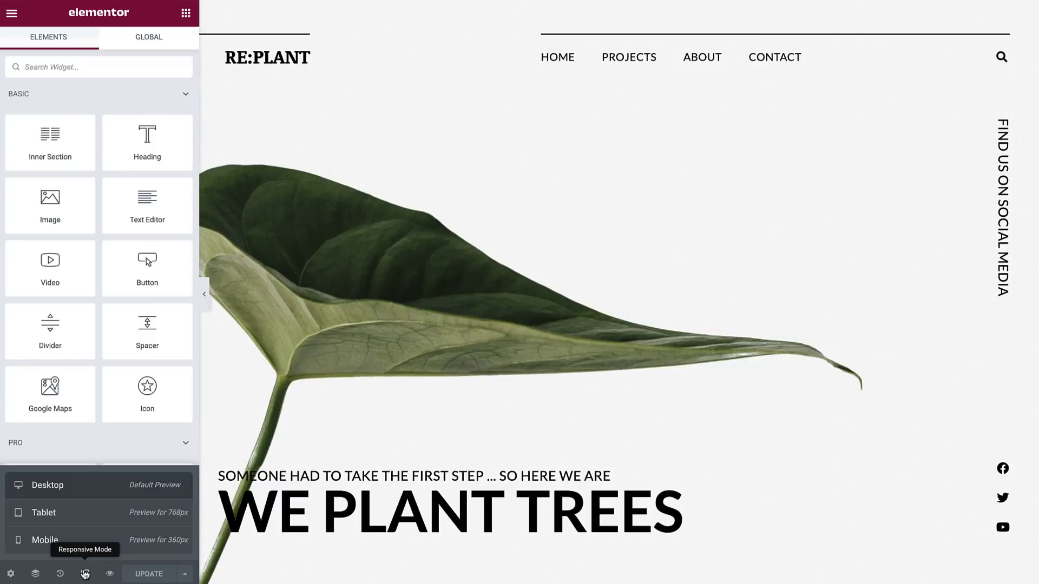
- Preview the page at tablet width and edit the site header's navigation menu widget
{"action": "left_click", "coordinate": [90, 527]}
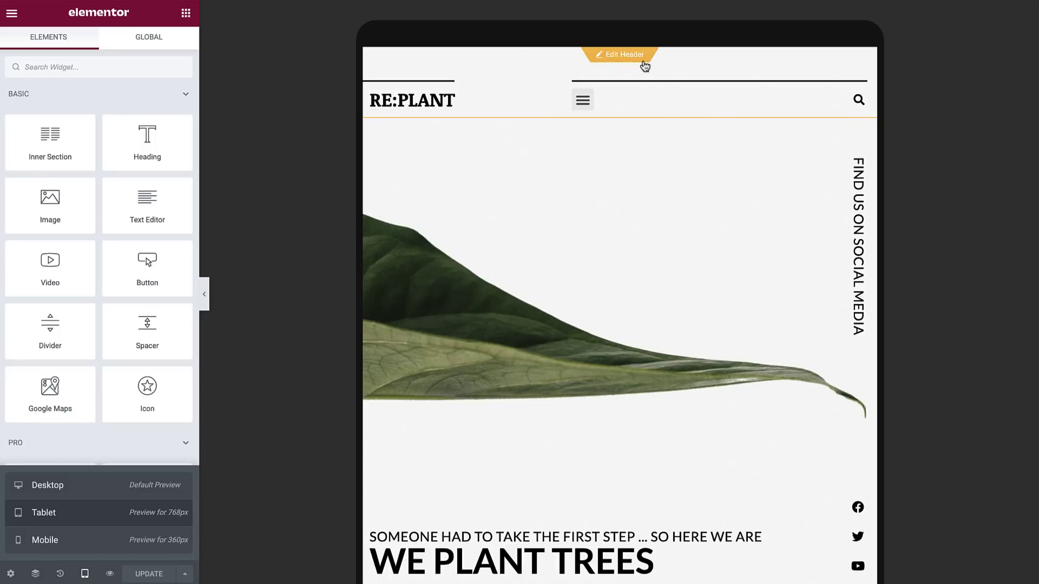
{"action": "left_click", "coordinate": [643, 61]}
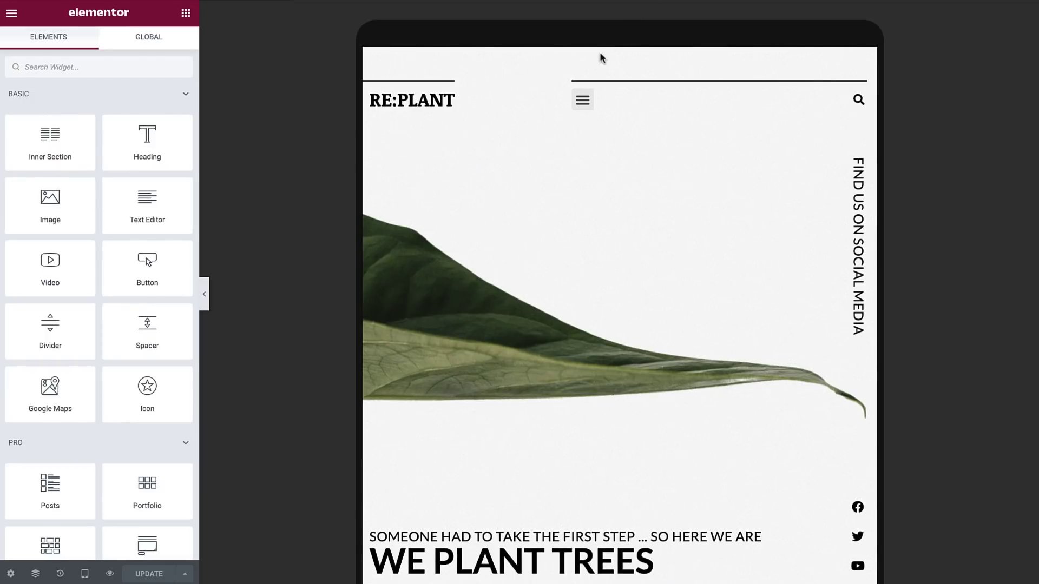
{"action": "left_click", "coordinate": [583, 100]}
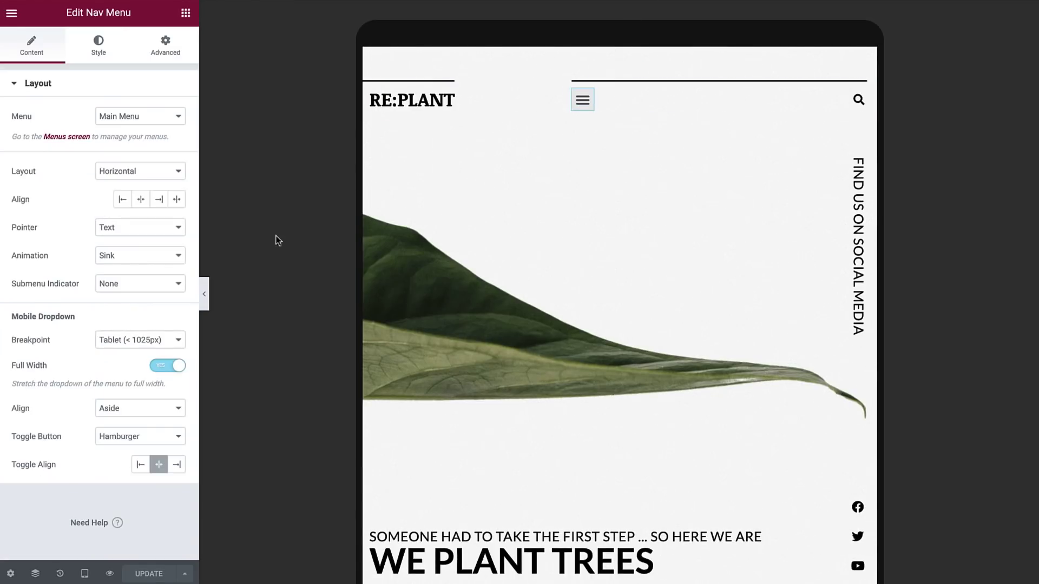
- Set the nav menu's dropdown breakpoint to Mobile (< 768px) so tablets show the full links
{"action": "left_click", "coordinate": [157, 340]}
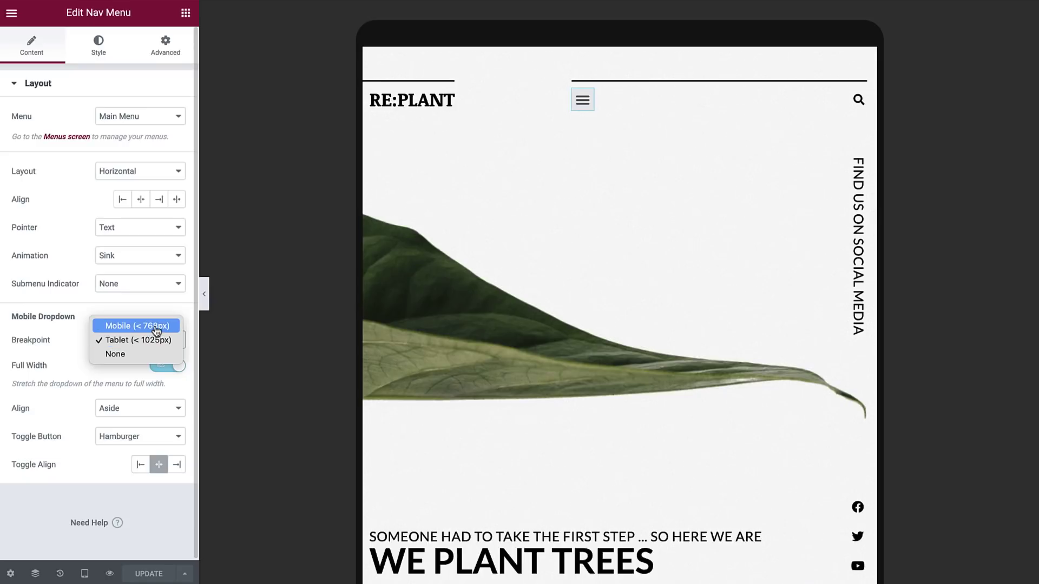
{"action": "left_click", "coordinate": [157, 327]}
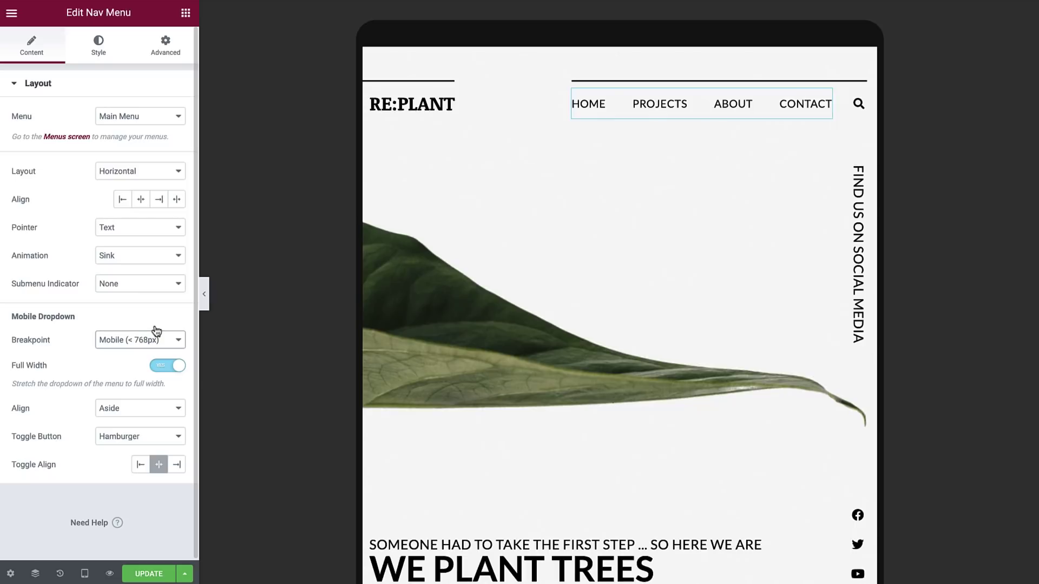
- In mobile preview, set both the RE:PLANT logo column and the menu column to 50% width
{"action": "mouse_move", "coordinate": [85, 577]}
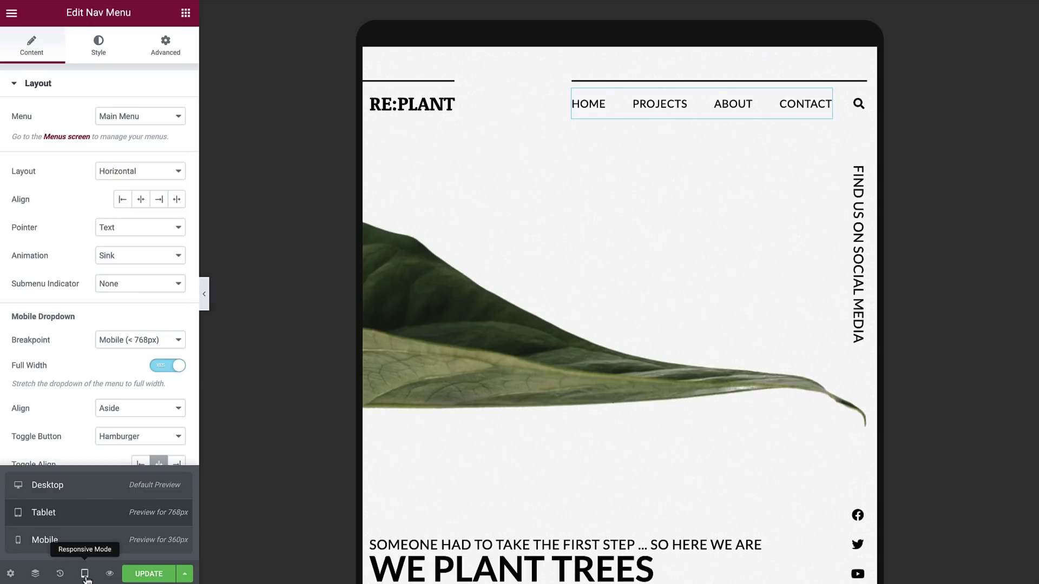
{"action": "left_click", "coordinate": [90, 544]}
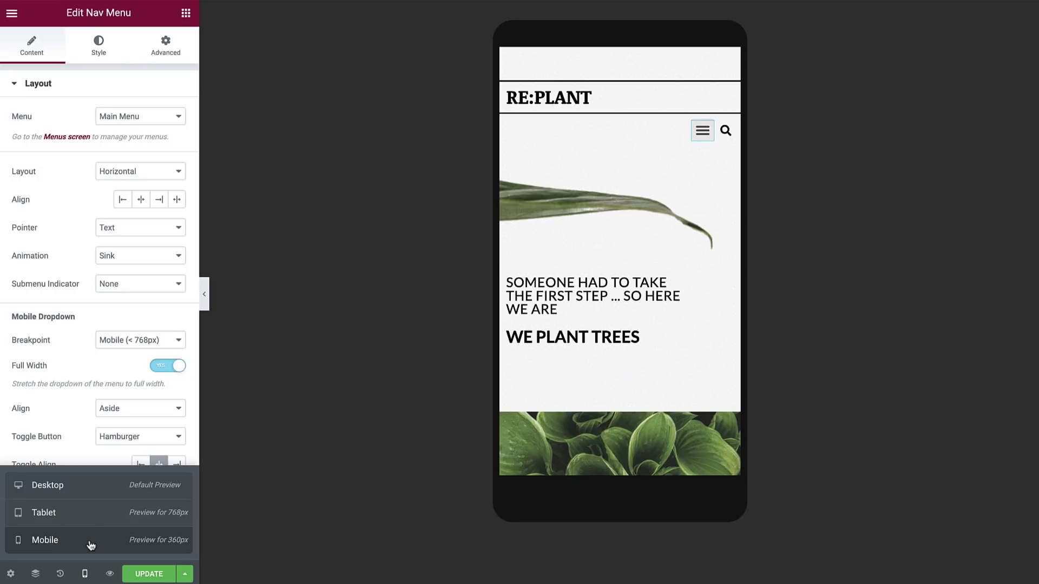
{"action": "mouse_move", "coordinate": [506, 94]}
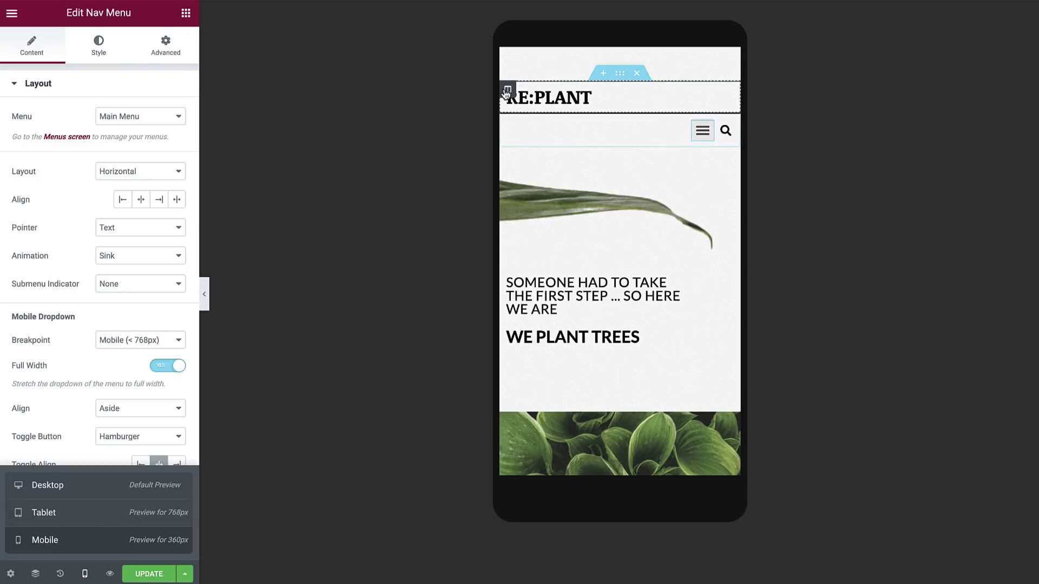
{"action": "left_click", "coordinate": [506, 91]}
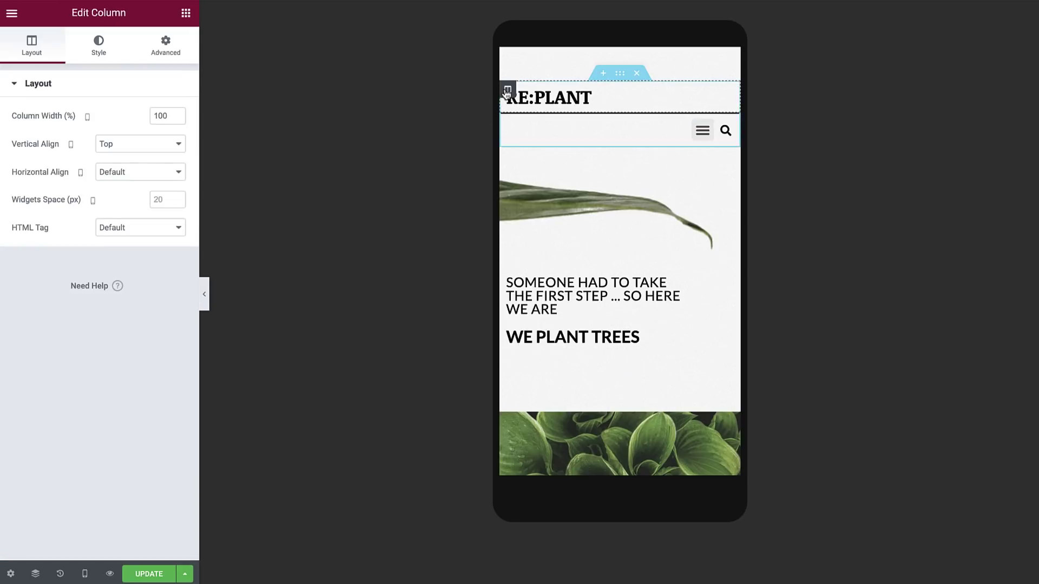
{"action": "double_click", "coordinate": [161, 116]}
{"action": "type", "text": "50"}
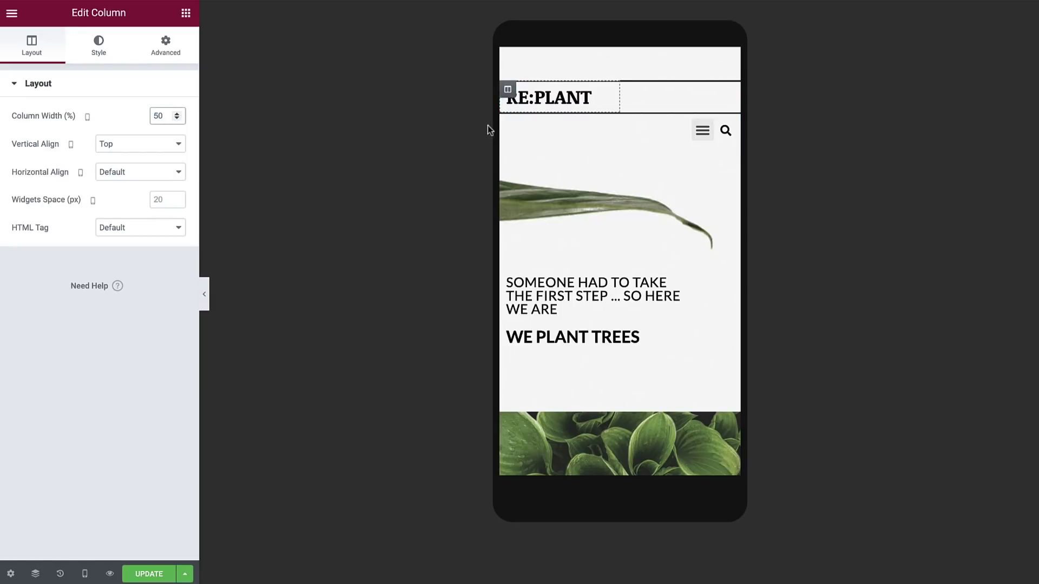
{"action": "left_click", "coordinate": [507, 122]}
{"action": "double_click", "coordinate": [161, 116]}
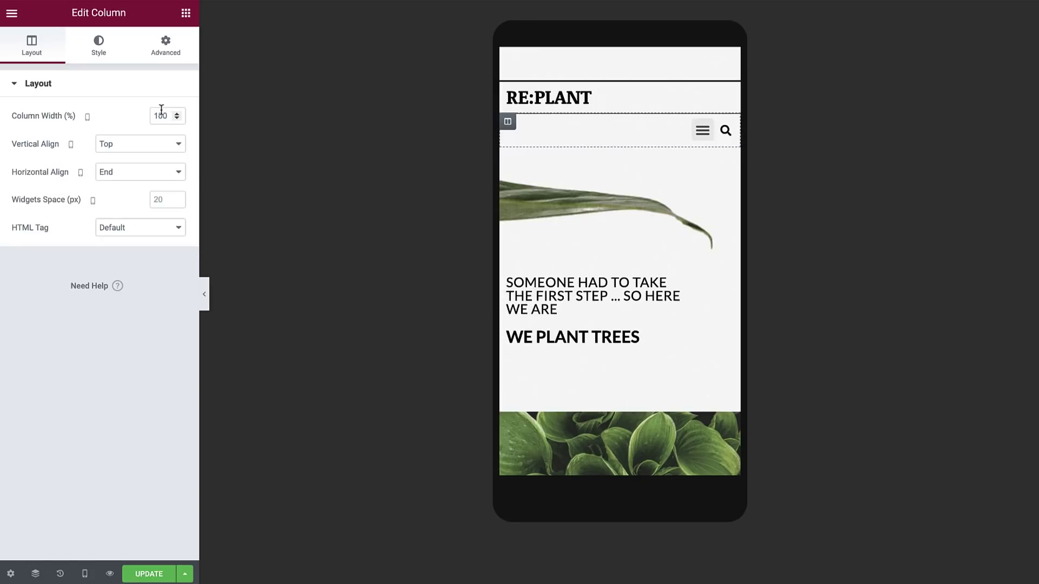
{"action": "type", "text": "50"}
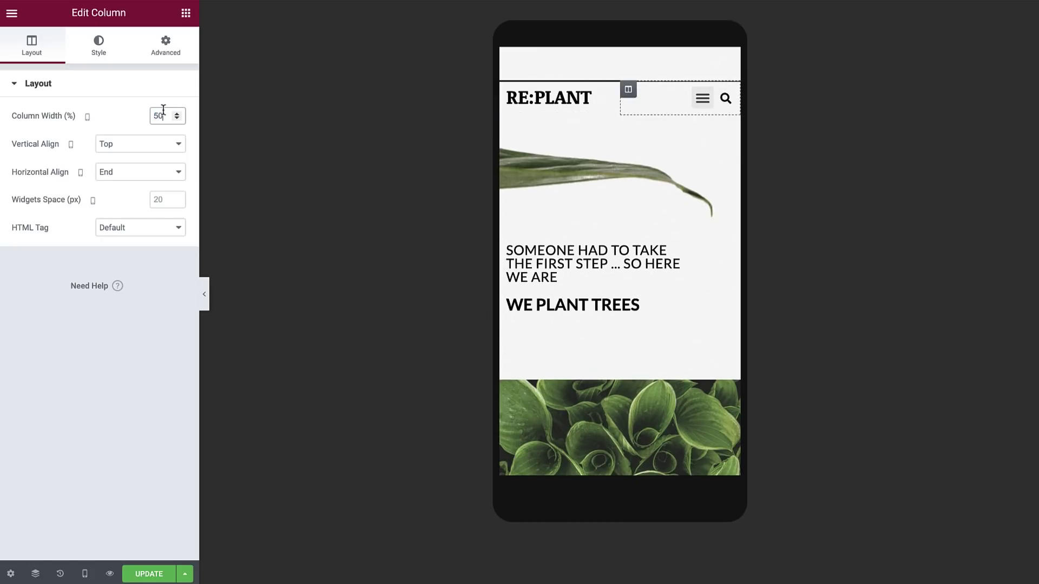
{"action": "left_click", "coordinate": [706, 99]}
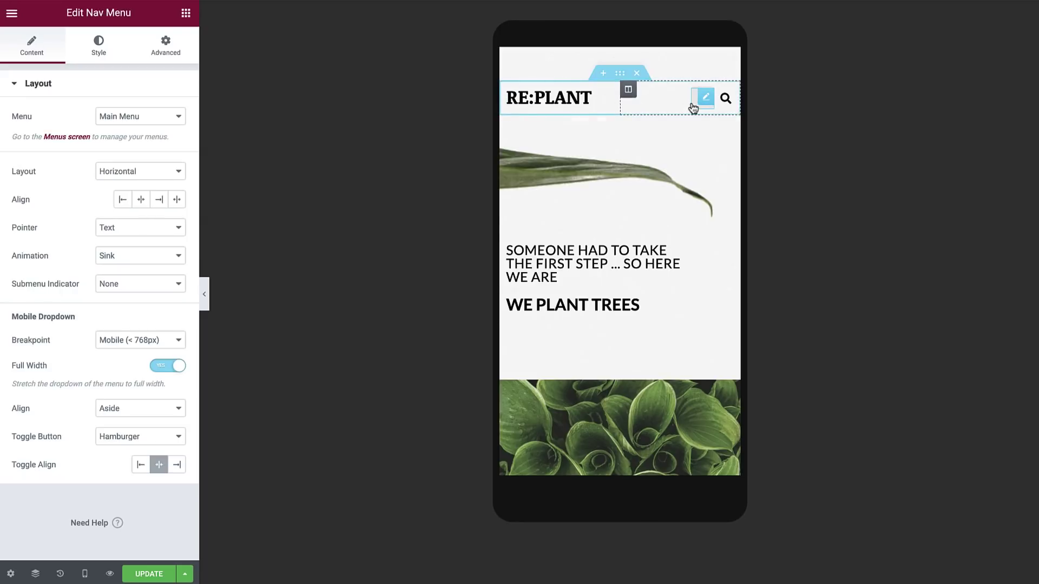
- Center-align the nav menu's mobile dropdown items
{"action": "left_click", "coordinate": [693, 107]}
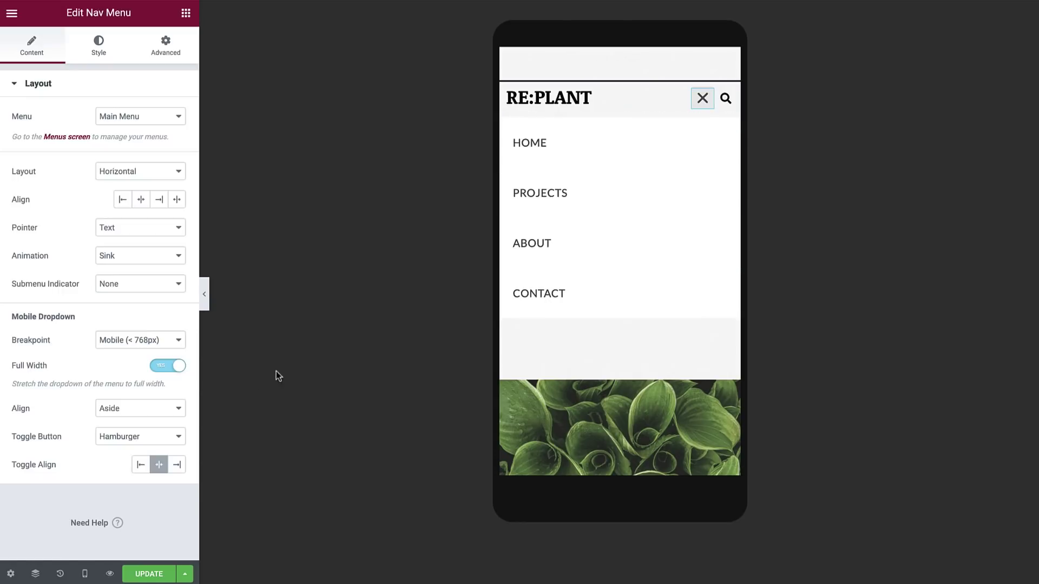
{"action": "left_click", "coordinate": [179, 410]}
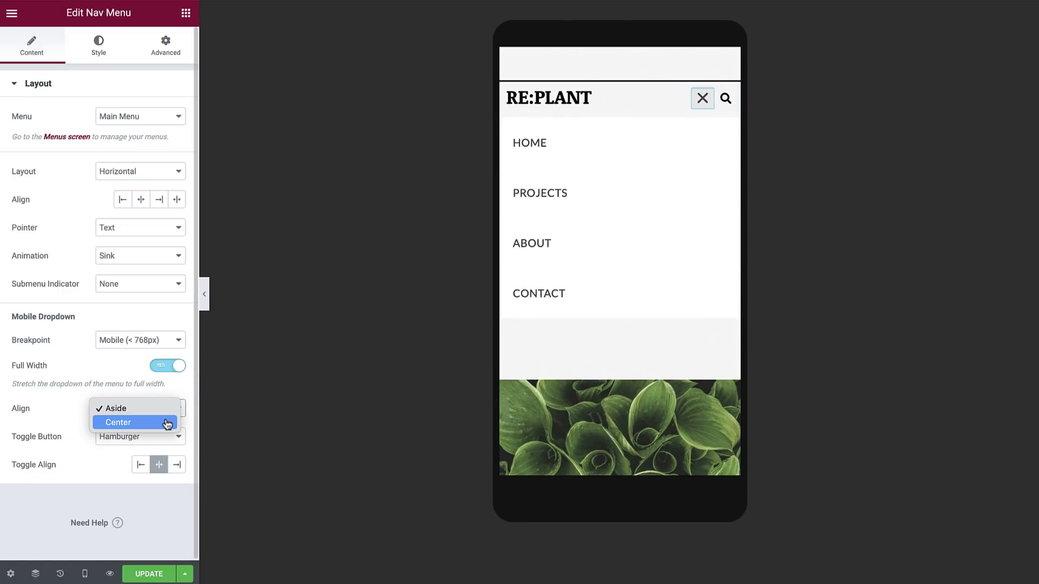
{"action": "left_click", "coordinate": [166, 423]}
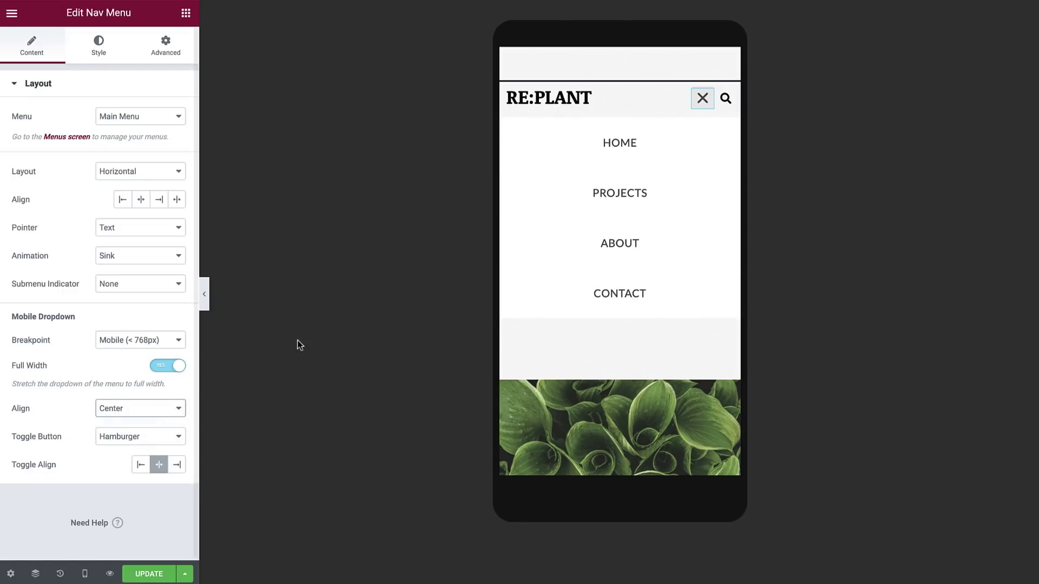
{"action": "left_click", "coordinate": [702, 98]}
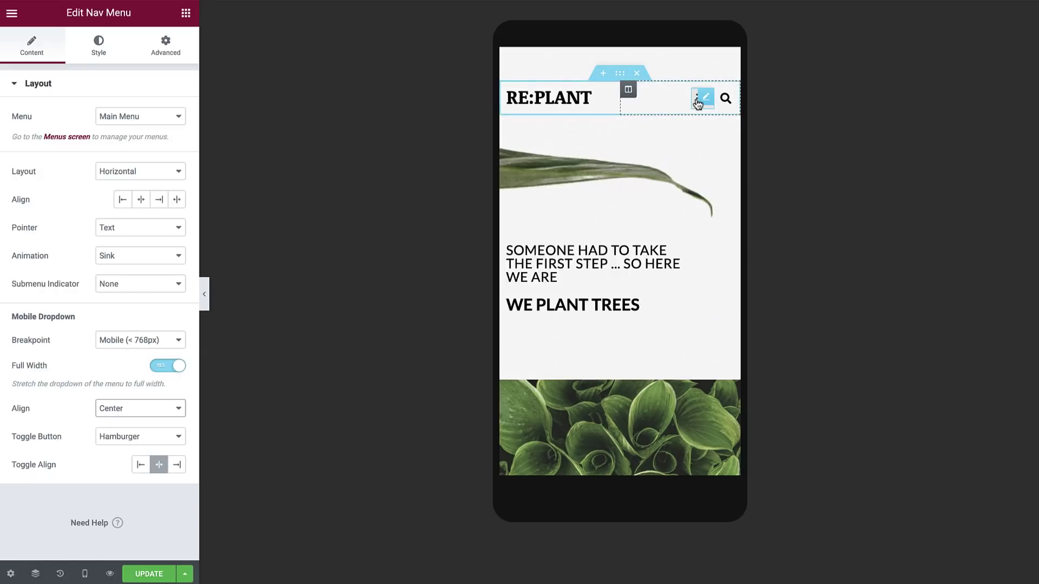
- Make the toggle button's background colour fully transparent (alpha 0) and save the page
{"action": "left_click", "coordinate": [106, 54]}
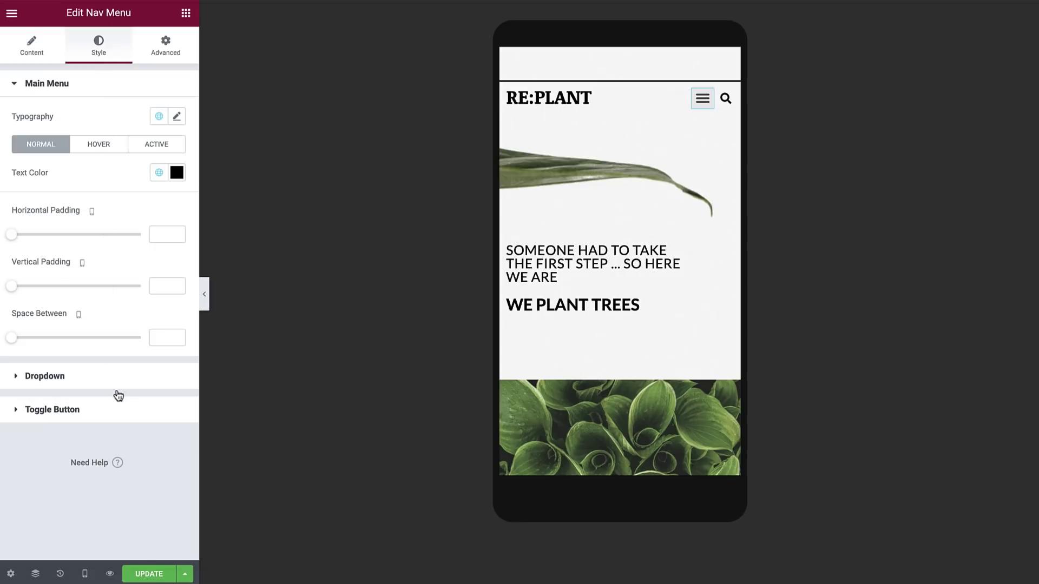
{"action": "left_click", "coordinate": [118, 410]}
{"action": "left_click", "coordinate": [177, 240]}
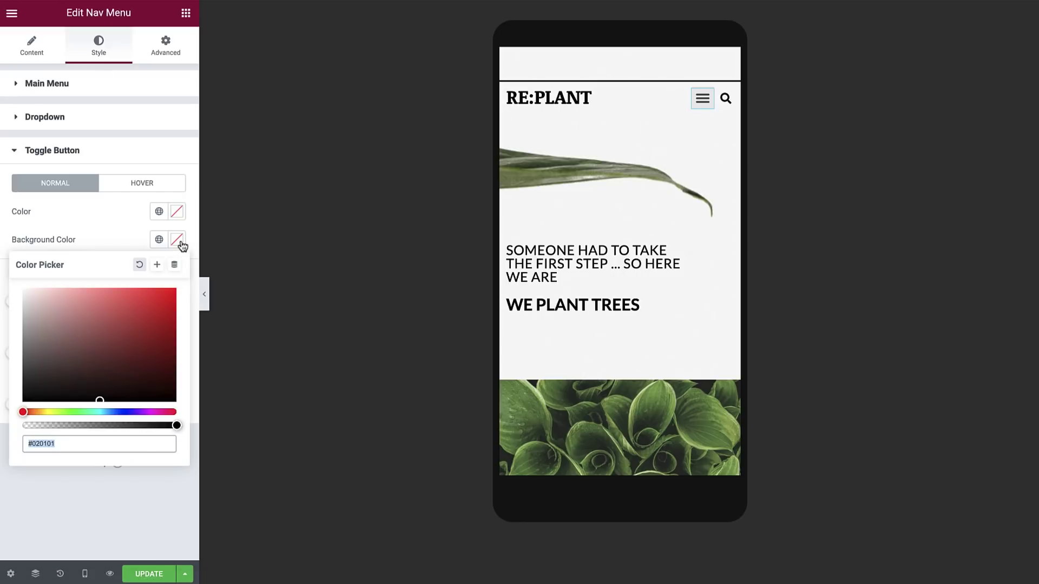
{"action": "left_click", "coordinate": [61, 444]}
{"action": "type", "text": "14"}
{"action": "left_click_drag", "start_coordinate": [29, 435], "coordinate": [13, 438]}
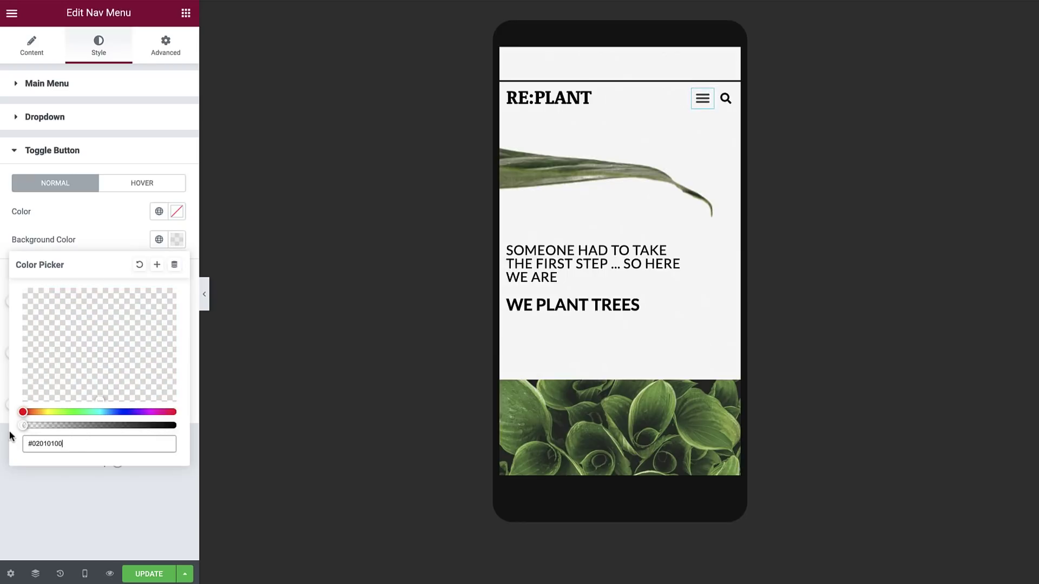
{"action": "left_click", "coordinate": [151, 576]}
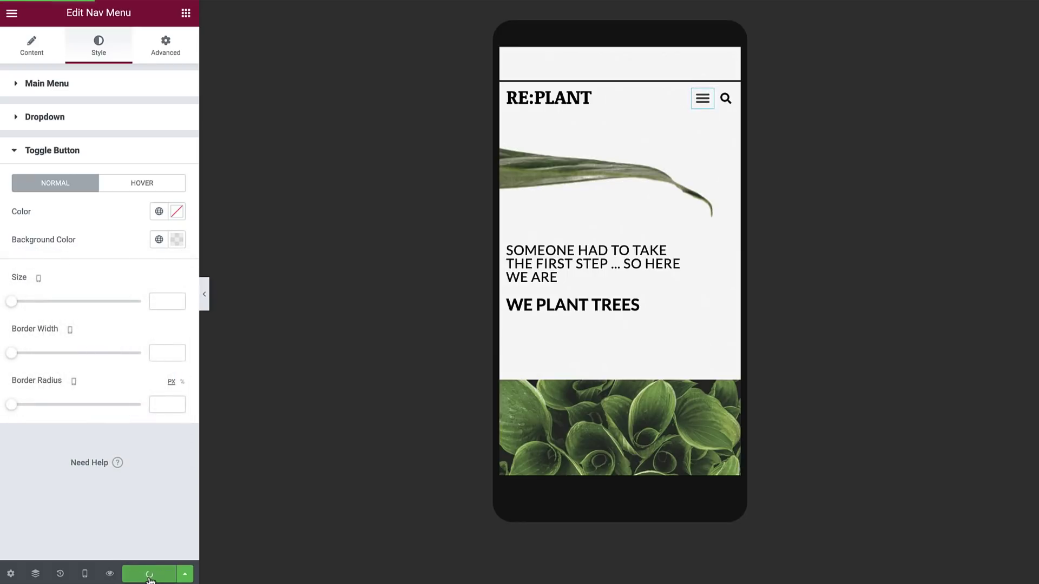
- Preview at tablet width, scroll down to the footer and open its template for editing
{"action": "left_click", "coordinate": [85, 574]}
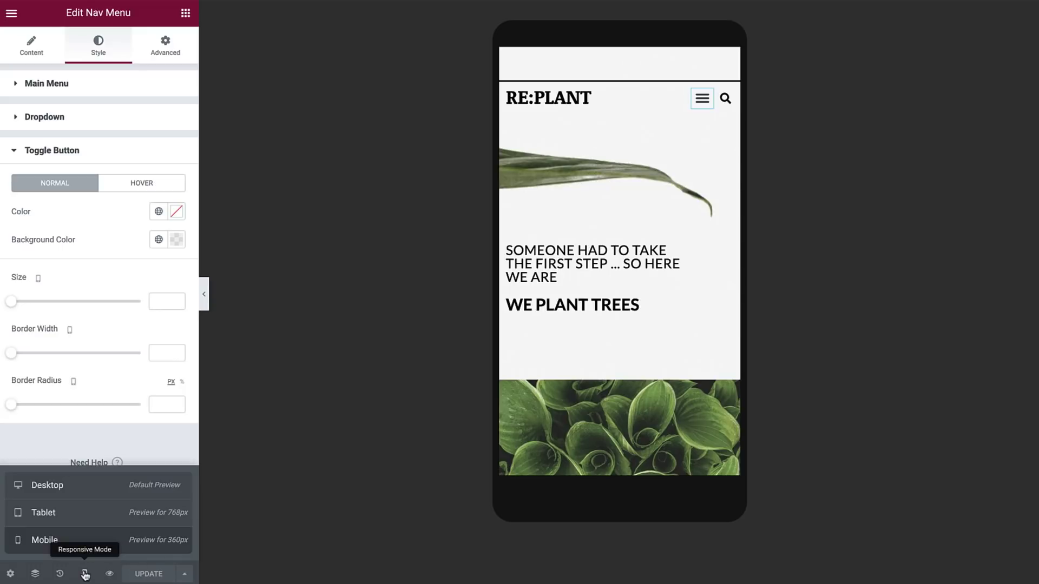
{"action": "left_click", "coordinate": [90, 519]}
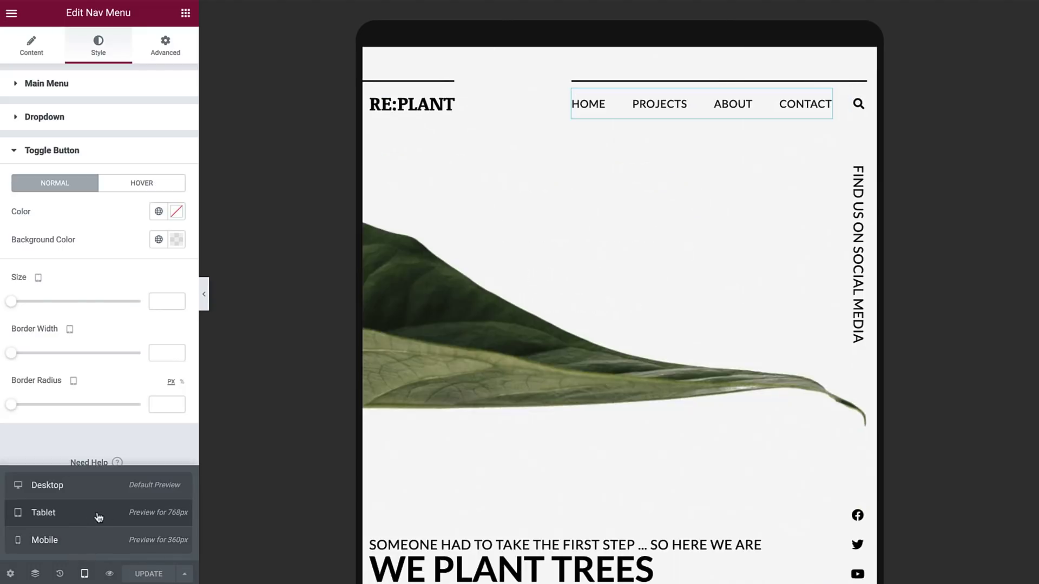
{"action": "scroll", "coordinate": [659, 499], "scroll_direction": "down", "scroll_amount": 10}
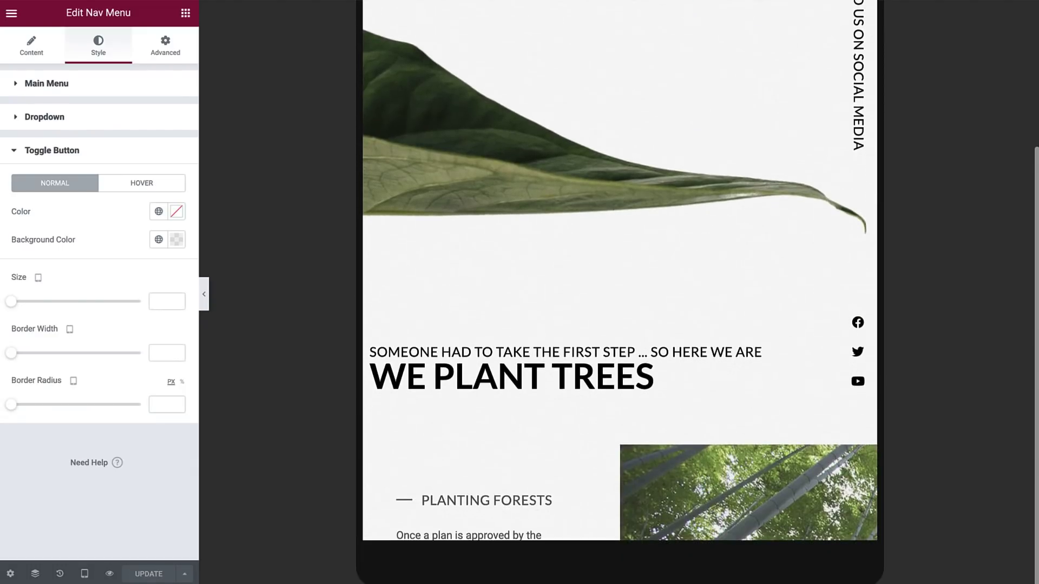
{"action": "scroll", "coordinate": [659, 499], "scroll_direction": "down", "scroll_amount": 15}
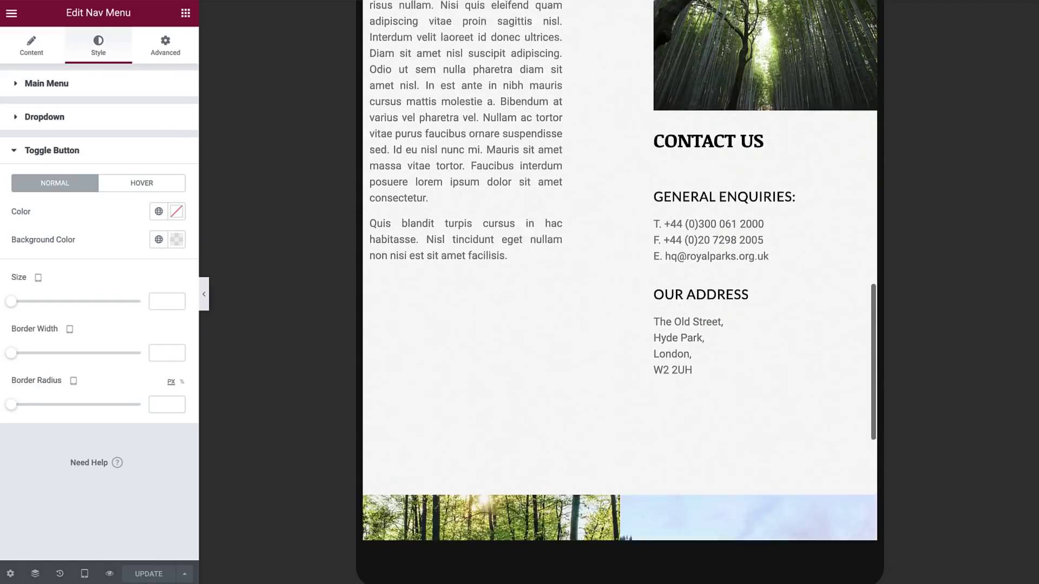
{"action": "mouse_move", "coordinate": [764, 258]}
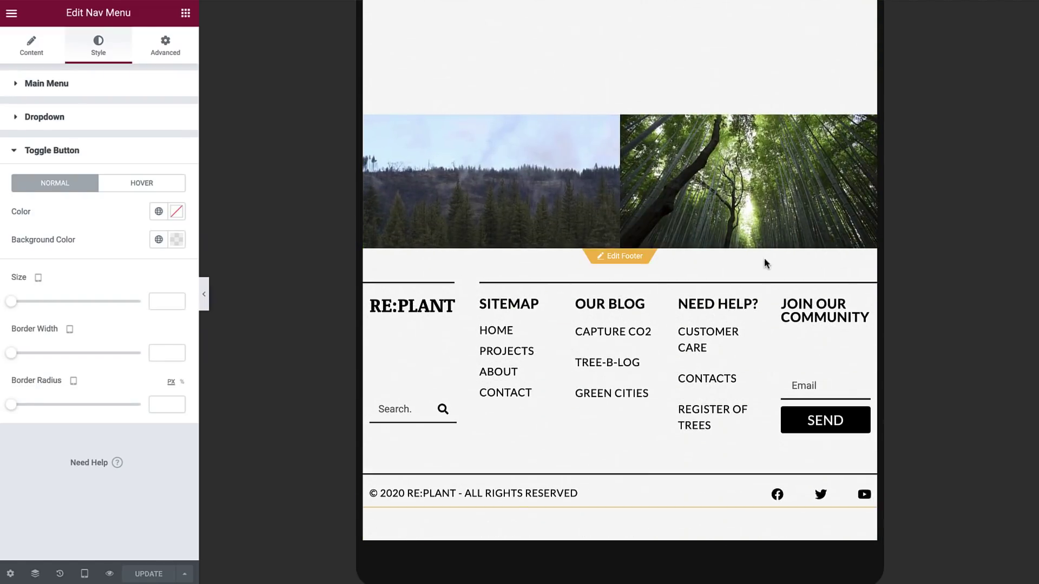
{"action": "left_click", "coordinate": [633, 267]}
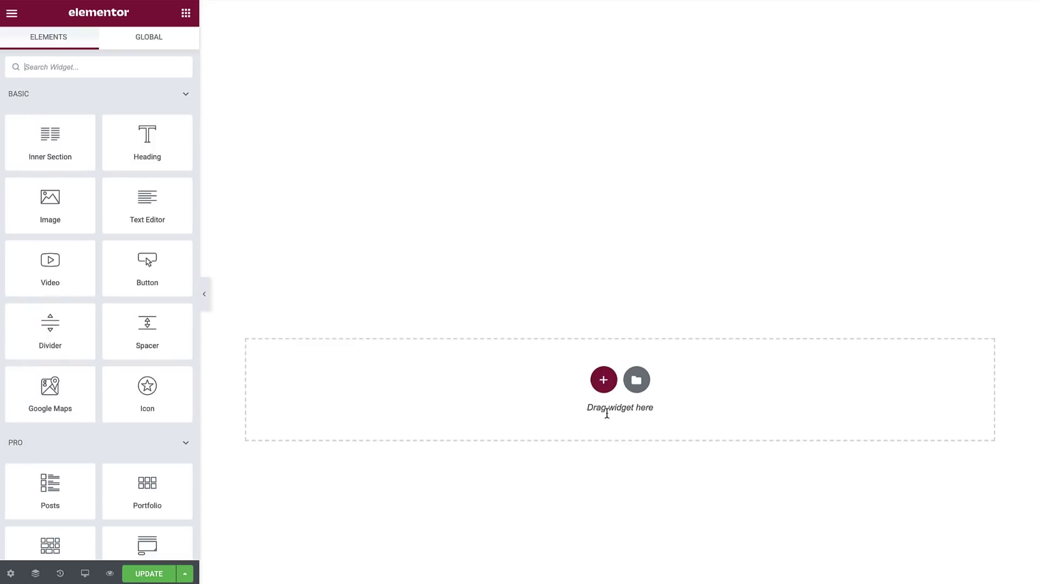
- Add a test two-column section, view its structure presets, then delete it
{"action": "left_click", "coordinate": [603, 386]}
{"action": "left_click", "coordinate": [525, 406]}
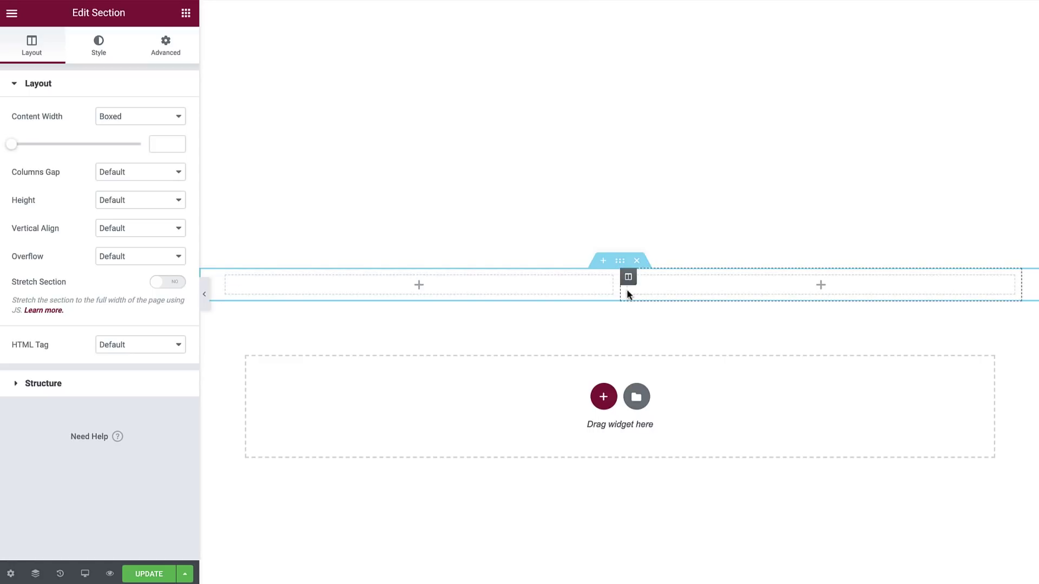
{"action": "left_click", "coordinate": [107, 393]}
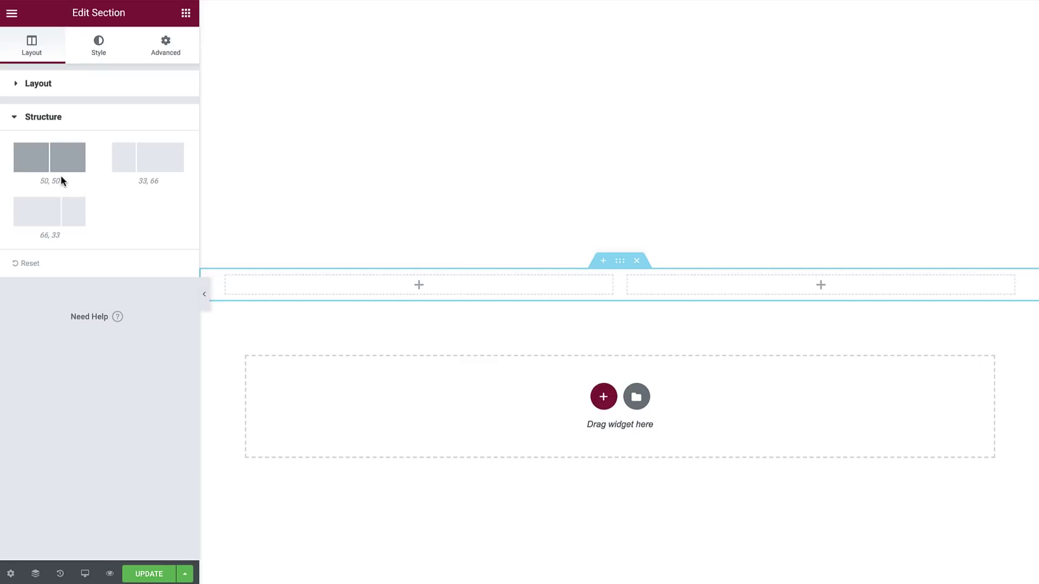
{"action": "left_click", "coordinate": [637, 260]}
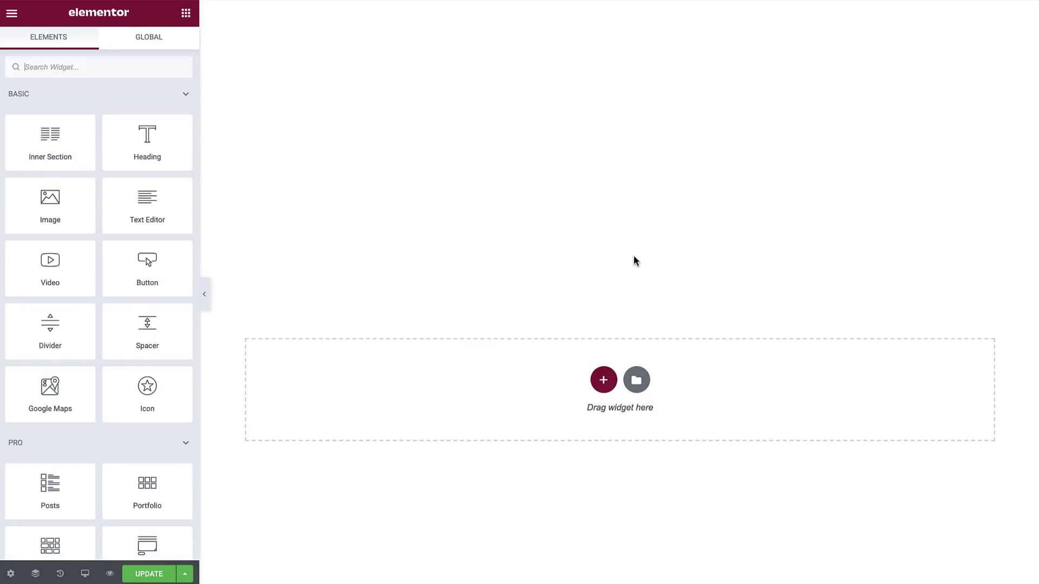
- Add a four-column section and show its column structure presets
{"action": "left_click", "coordinate": [603, 380]}
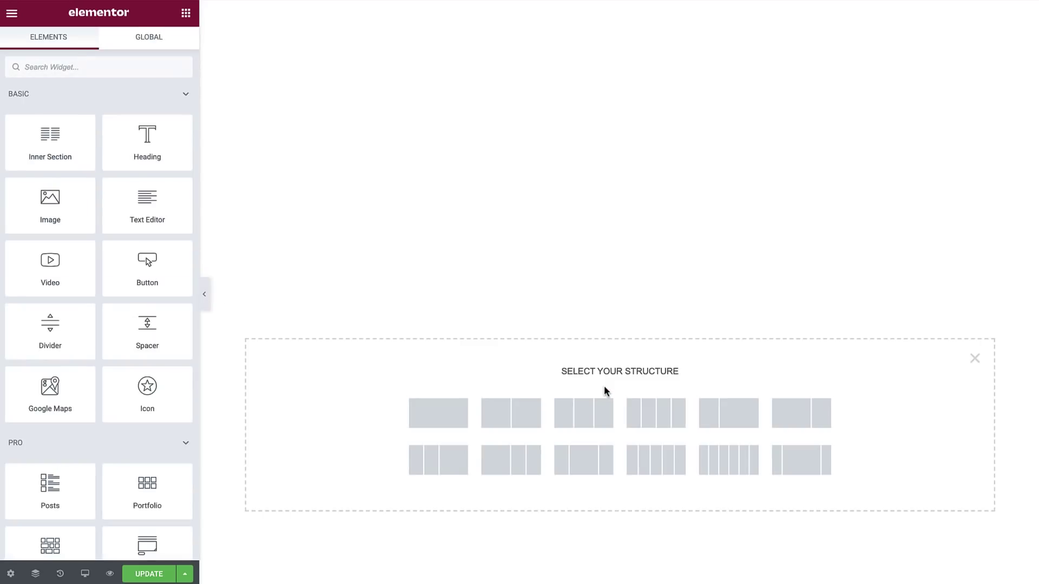
{"action": "left_click", "coordinate": [656, 413]}
{"action": "left_click", "coordinate": [138, 382]}
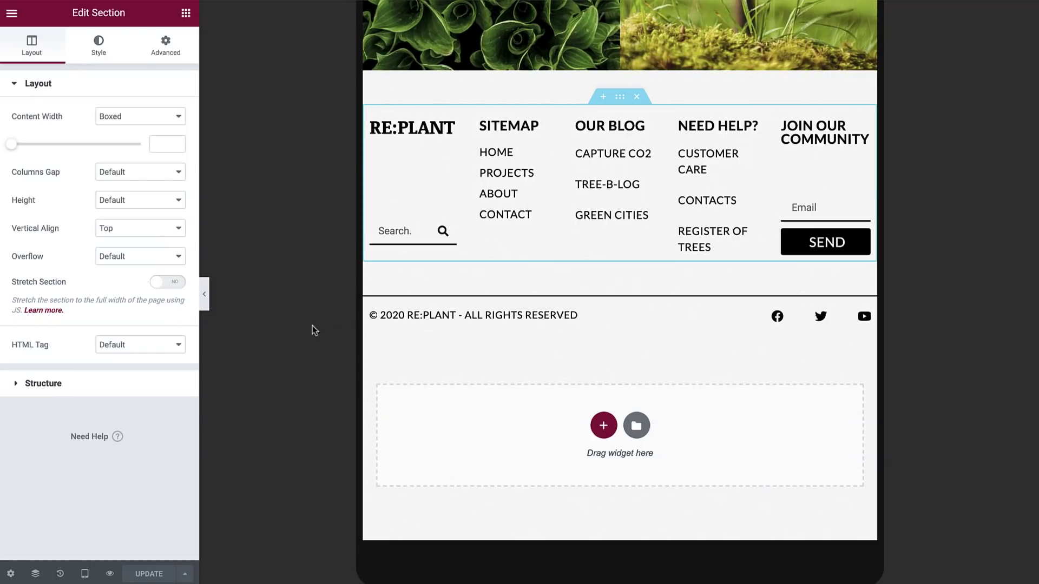
- Set the RE:PLANT and SITEMAP footer columns to 33.33% width on tablet, then select OUR BLOG
{"action": "left_click", "coordinate": [172, 392]}
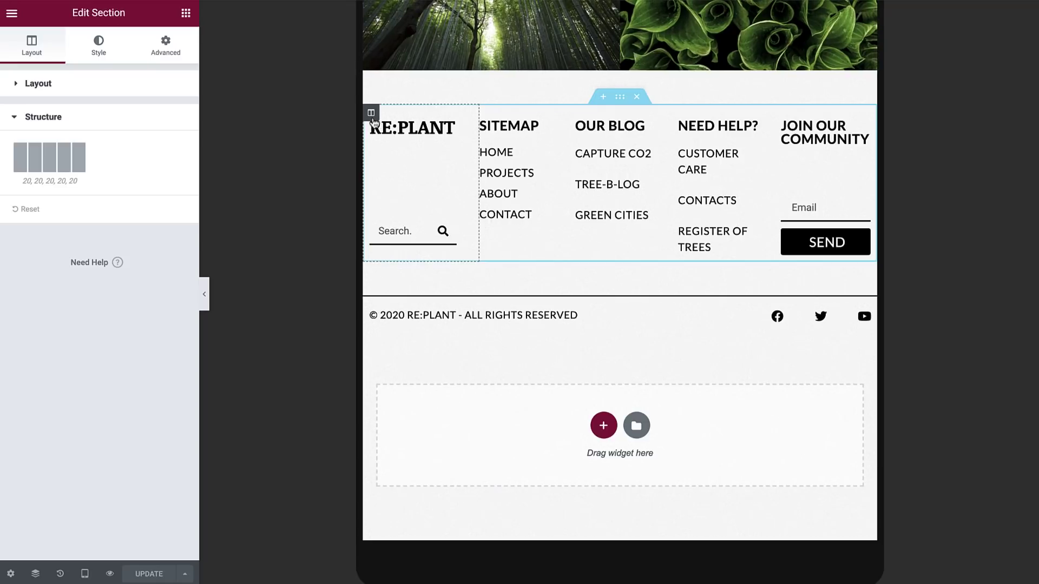
{"action": "left_click", "coordinate": [372, 113]}
{"action": "left_click", "coordinate": [167, 115]}
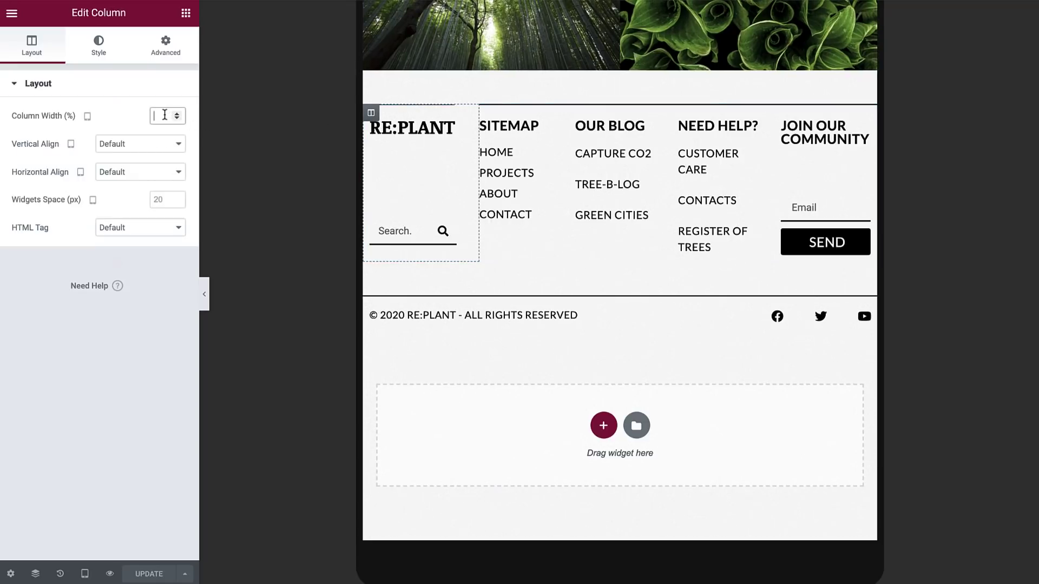
{"action": "type", "text": "33.33"}
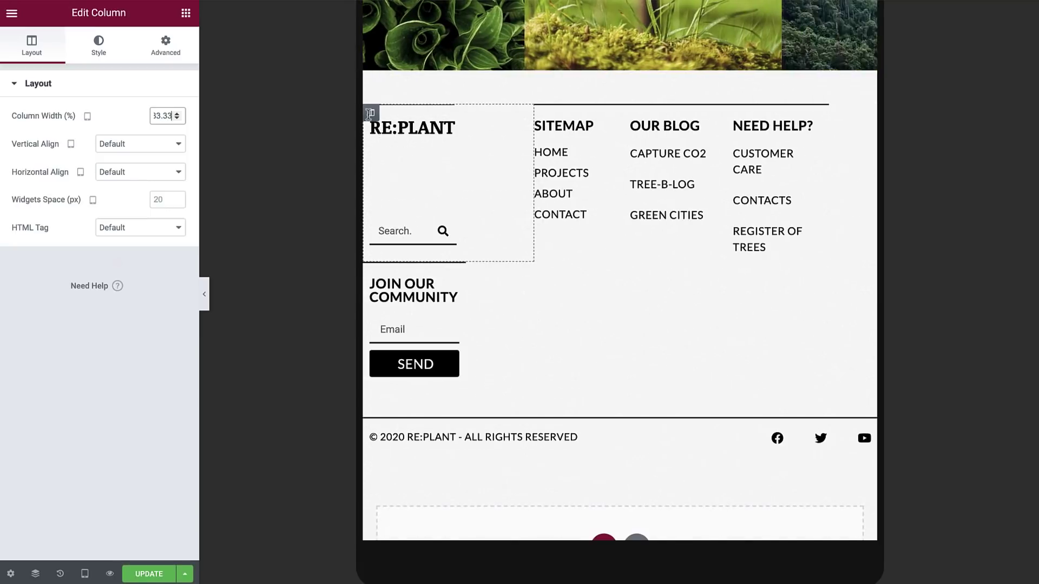
{"action": "left_click", "coordinate": [542, 113]}
{"action": "left_click", "coordinate": [169, 116]}
{"action": "type", "text": "33.33"}
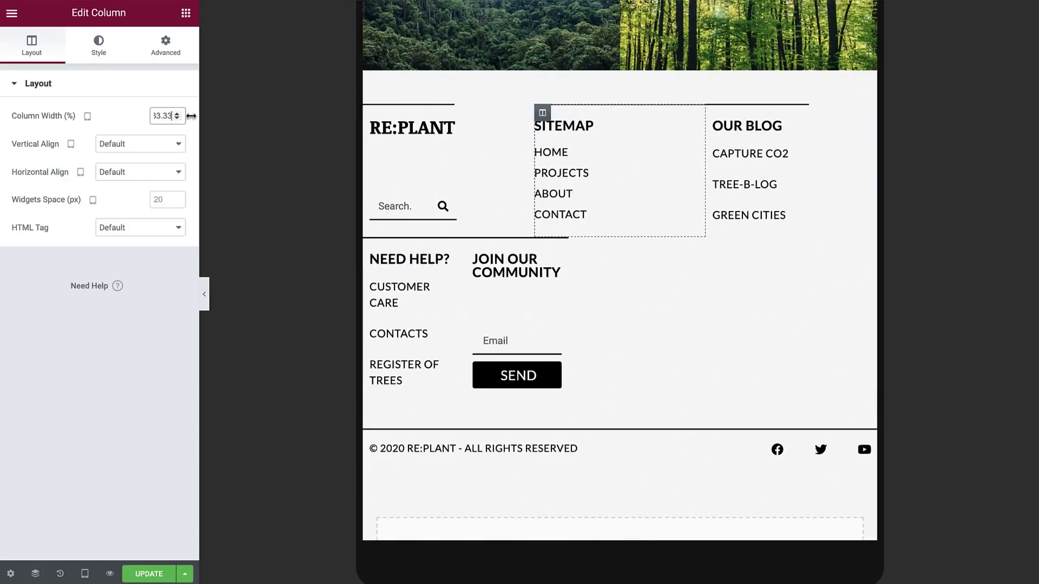
{"action": "left_click", "coordinate": [715, 114]}
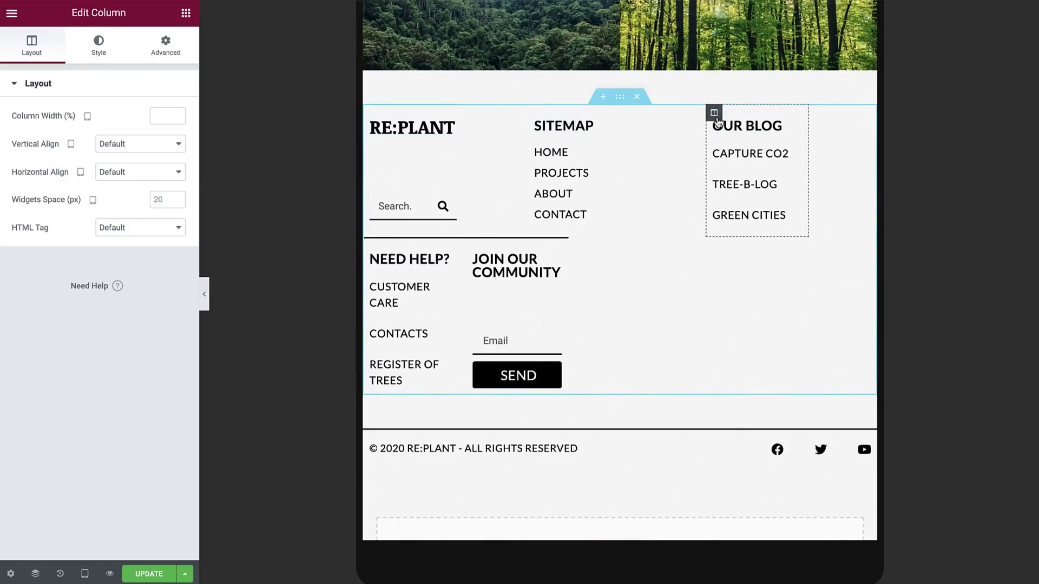
{"action": "left_click", "coordinate": [161, 116]}
{"action": "type", "text": "33.33"}
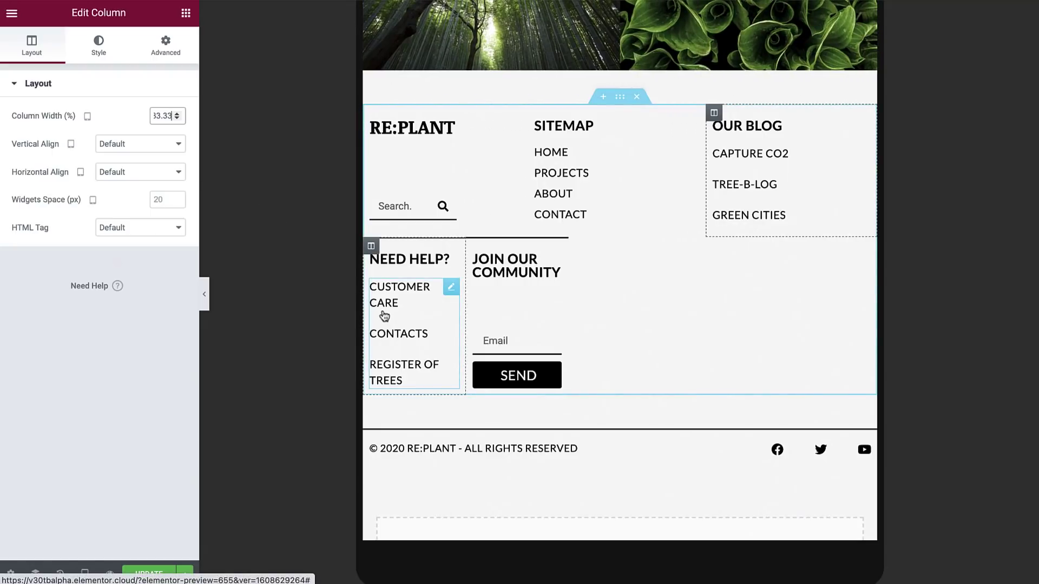
- Set the NEED HELP column to 50% tablet width, then preview at mobile width
{"action": "left_click", "coordinate": [372, 247]}
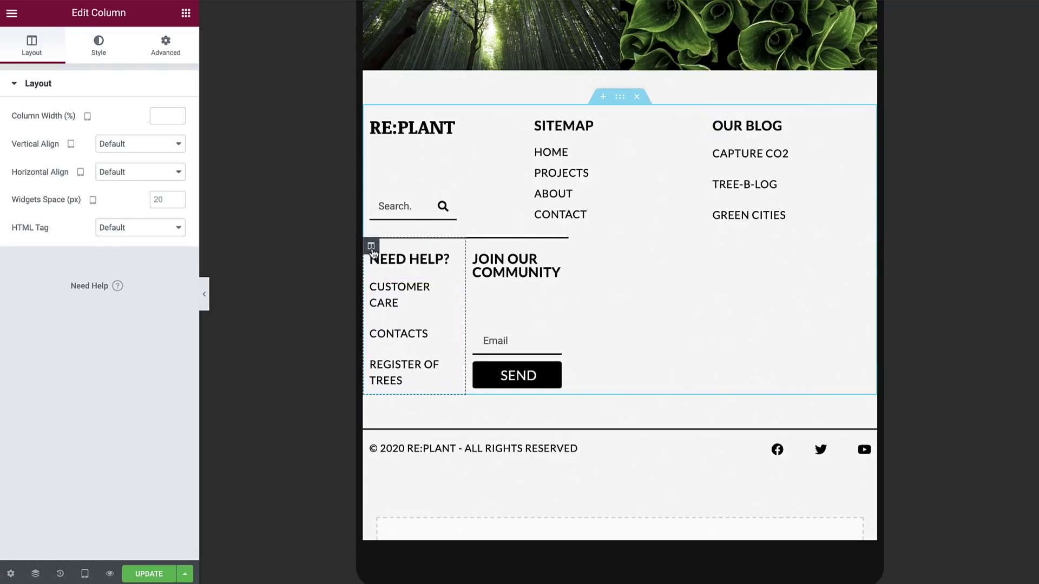
{"action": "left_click", "coordinate": [164, 115]}
{"action": "type", "text": "50"}
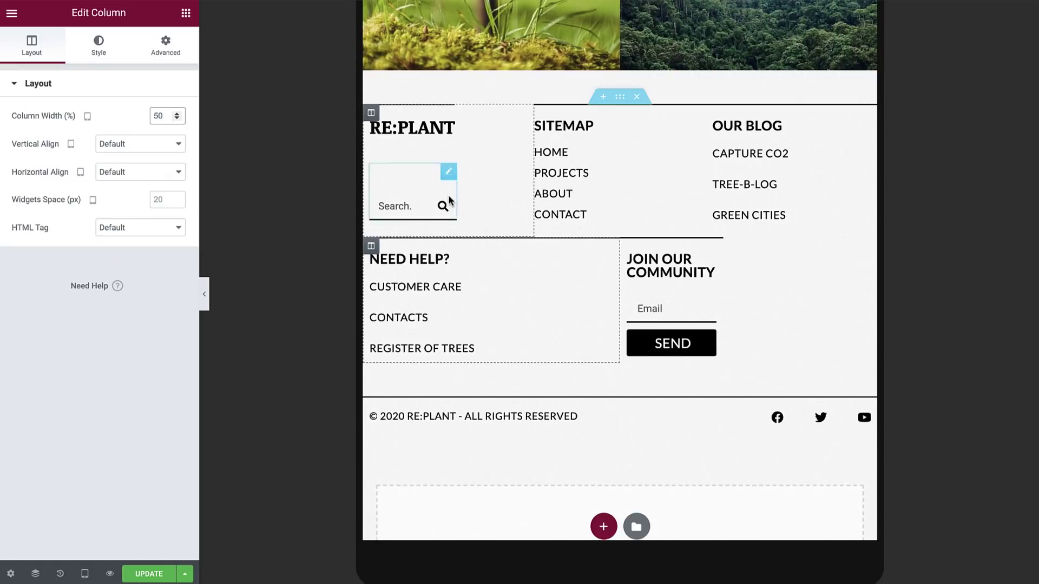
{"action": "key", "text": "BackSpace"}
{"action": "key", "text": "BackSpace"}
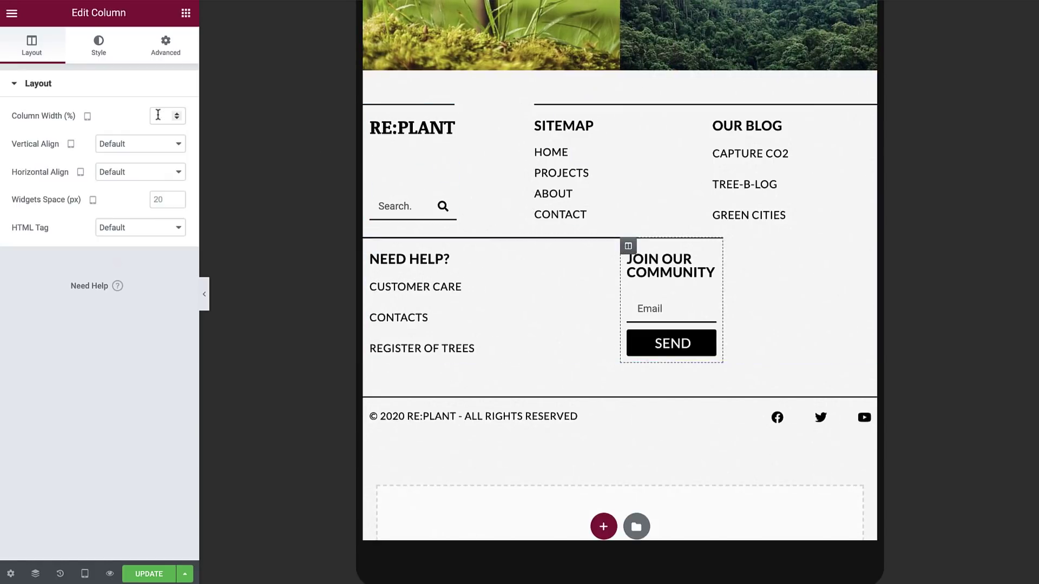
{"action": "type", "text": "50"}
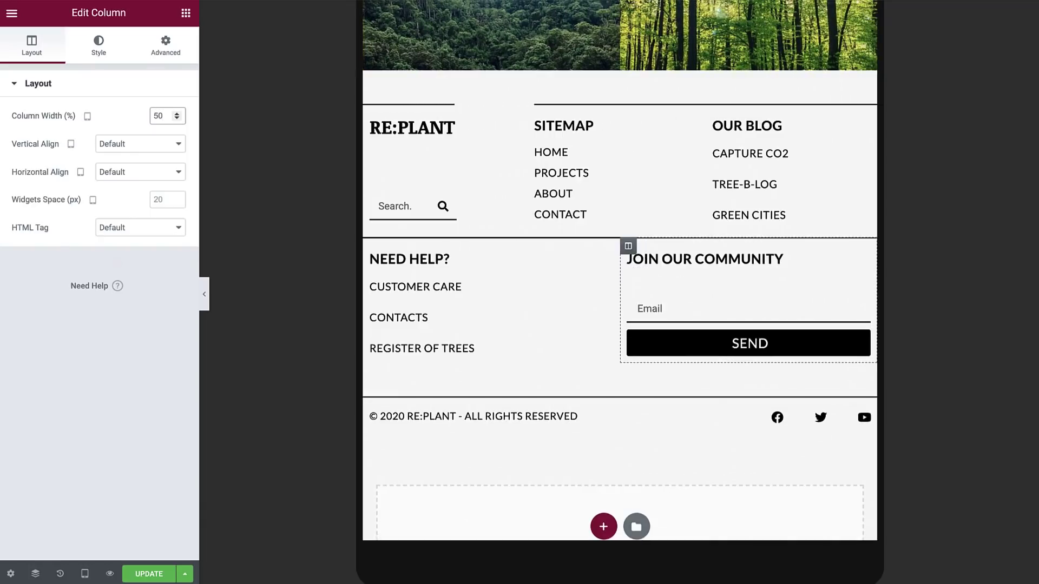
{"action": "left_click", "coordinate": [84, 578]}
{"action": "left_click", "coordinate": [81, 544]}
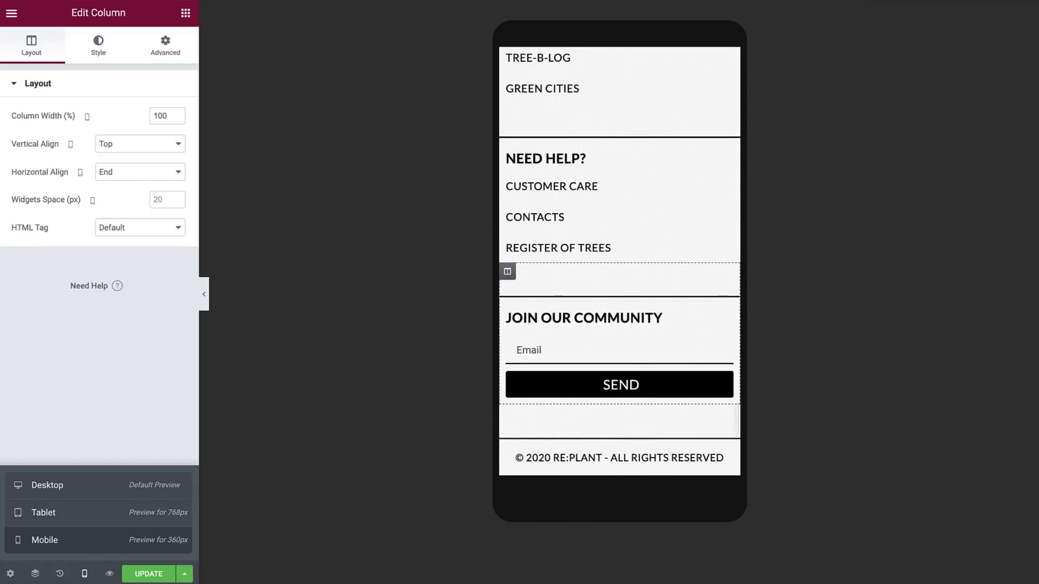
- Return the preview to tablet width and leave the footer to edit the main page
{"action": "scroll", "coordinate": [619, 260], "scroll_direction": "up", "scroll_amount": 10}
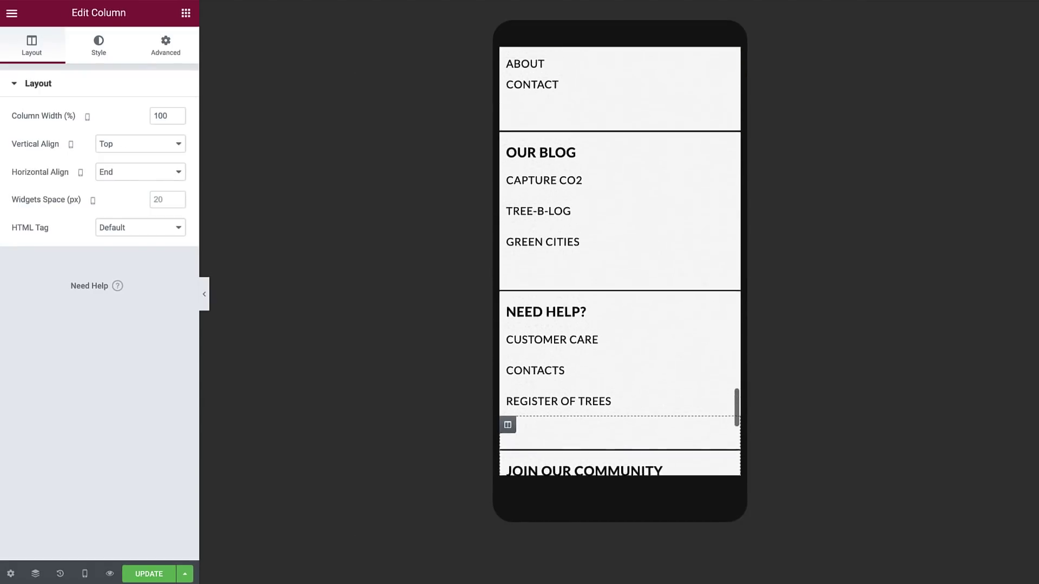
{"action": "scroll", "coordinate": [620, 260], "scroll_direction": "up", "scroll_amount": 3}
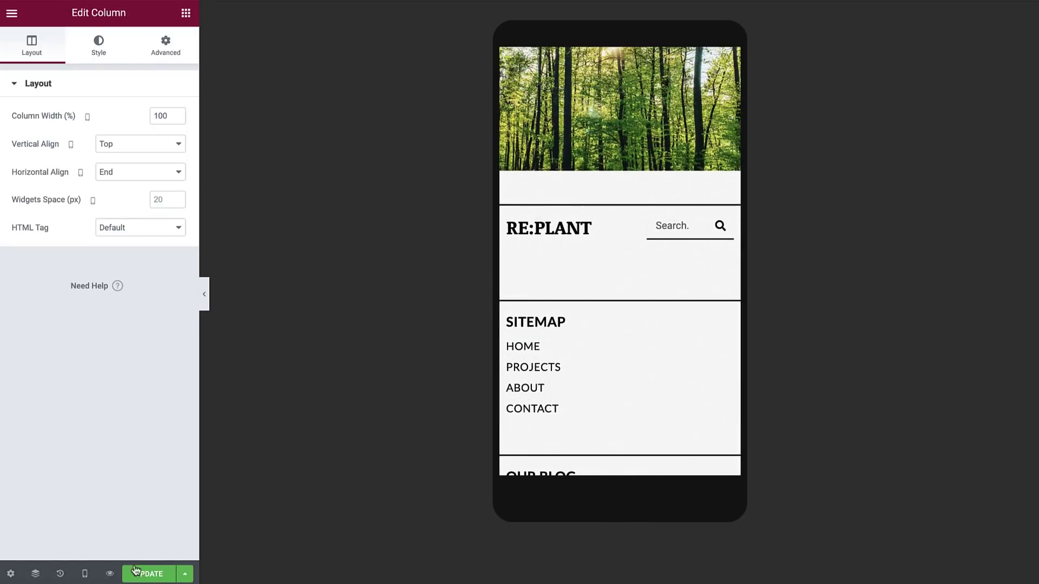
{"action": "left_click", "coordinate": [88, 578]}
{"action": "left_click", "coordinate": [96, 513]}
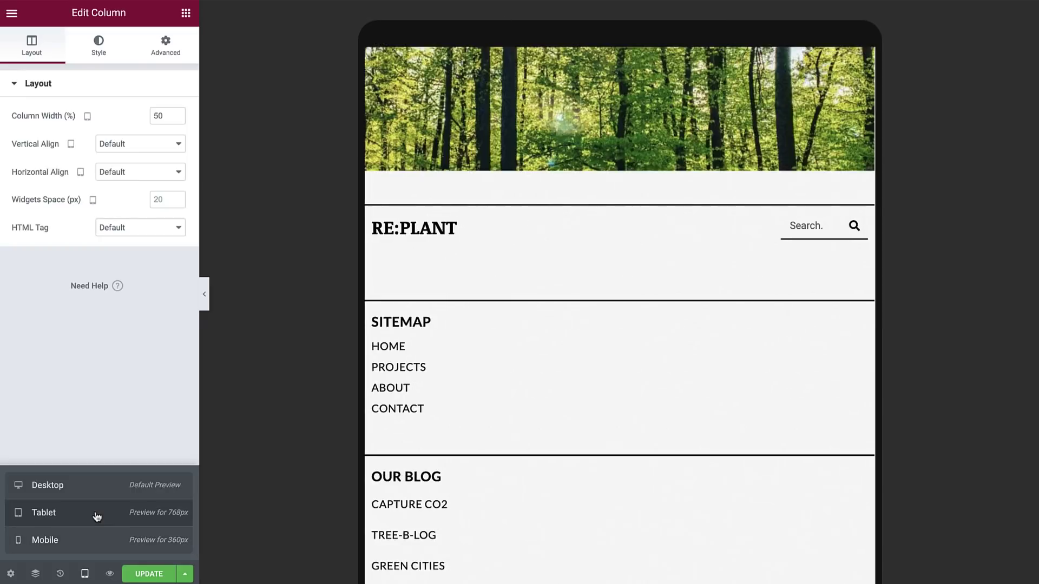
{"action": "scroll", "coordinate": [380, 544], "scroll_direction": "up", "scroll_amount": 20}
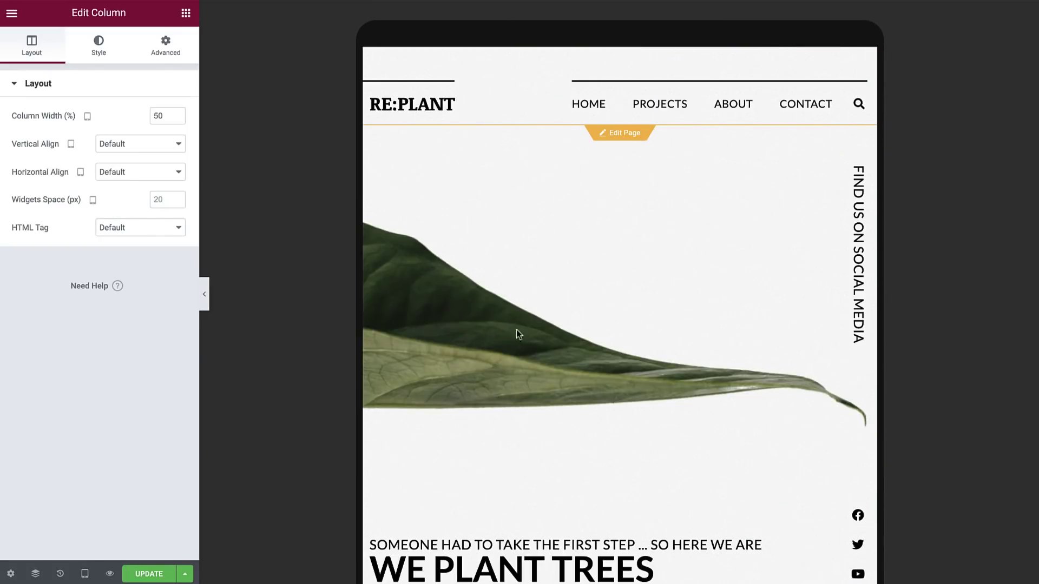
{"action": "left_click", "coordinate": [610, 136]}
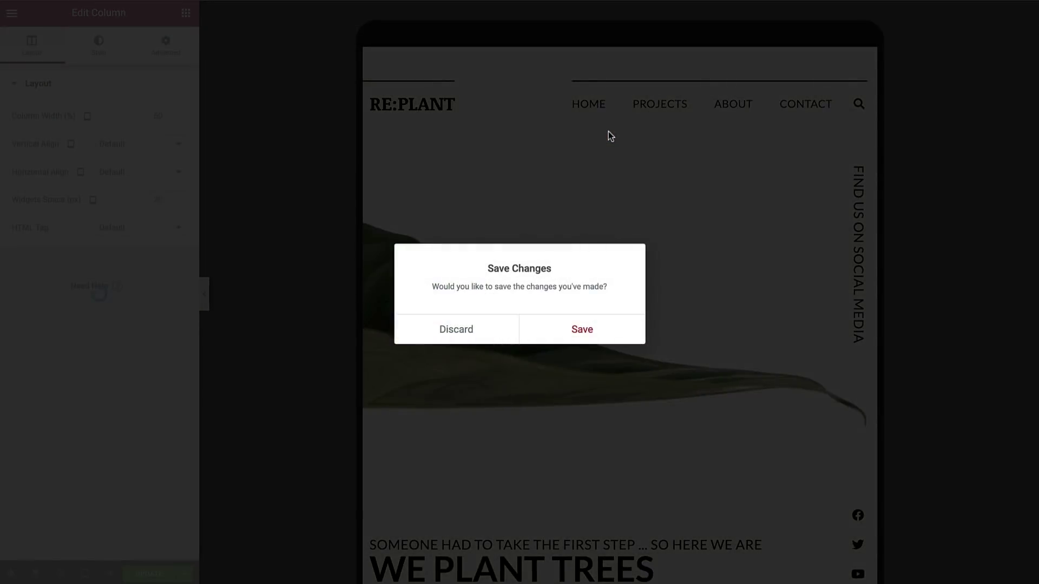
- Save the footer edits, then show the WE PLANT TREES heading's global font presets
{"action": "left_click", "coordinate": [585, 336]}
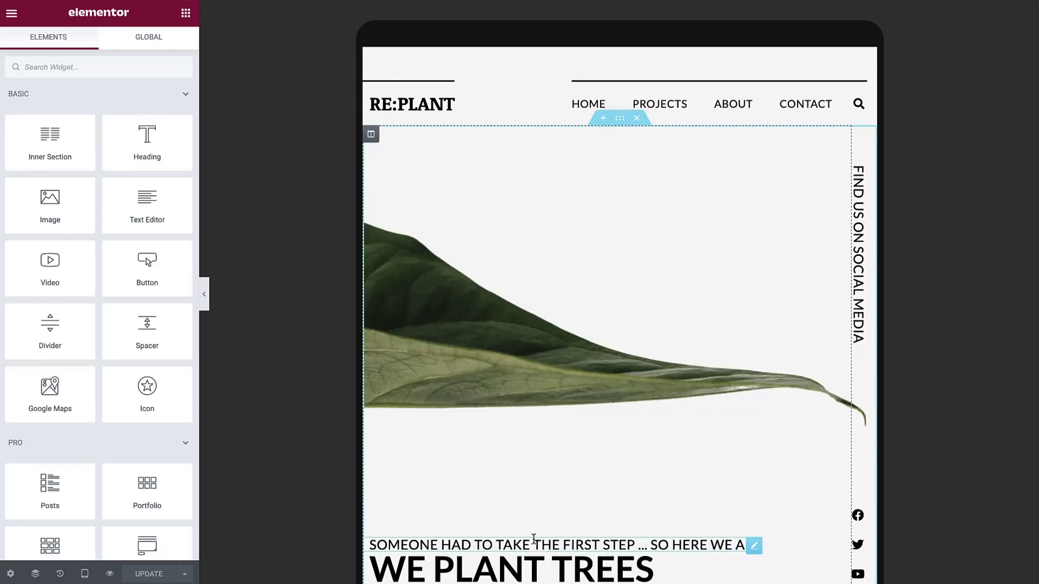
{"action": "left_click", "coordinate": [535, 569]}
{"action": "scroll", "coordinate": [534, 571], "scroll_direction": "down", "scroll_amount": 3}
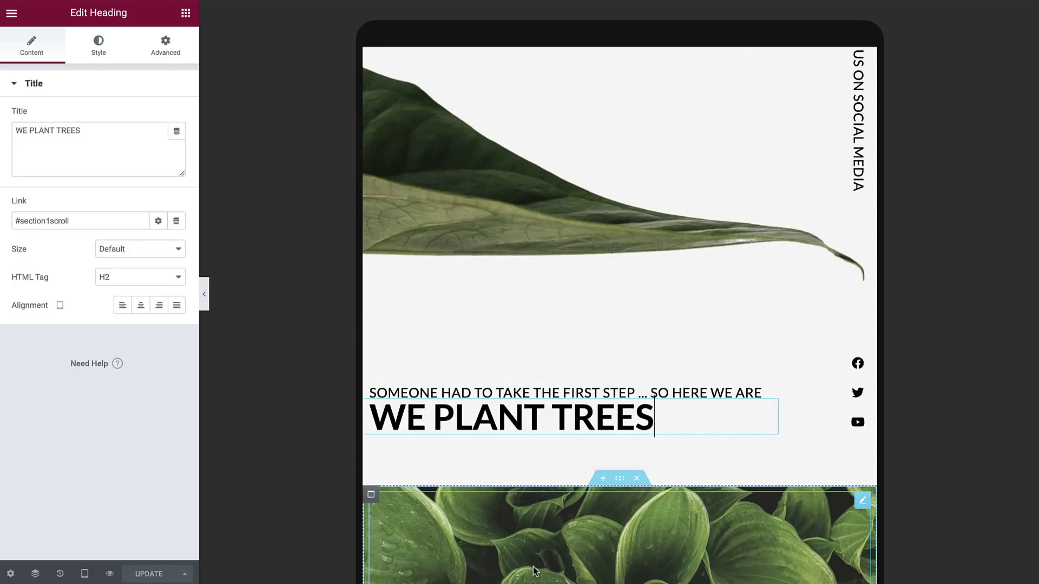
{"action": "left_click", "coordinate": [102, 53]}
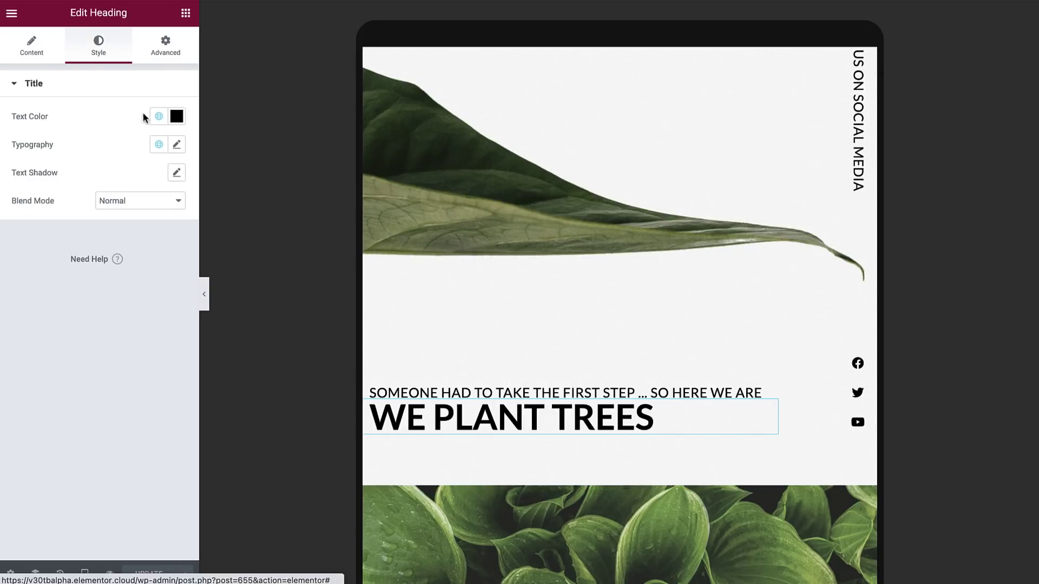
{"action": "left_click", "coordinate": [160, 144]}
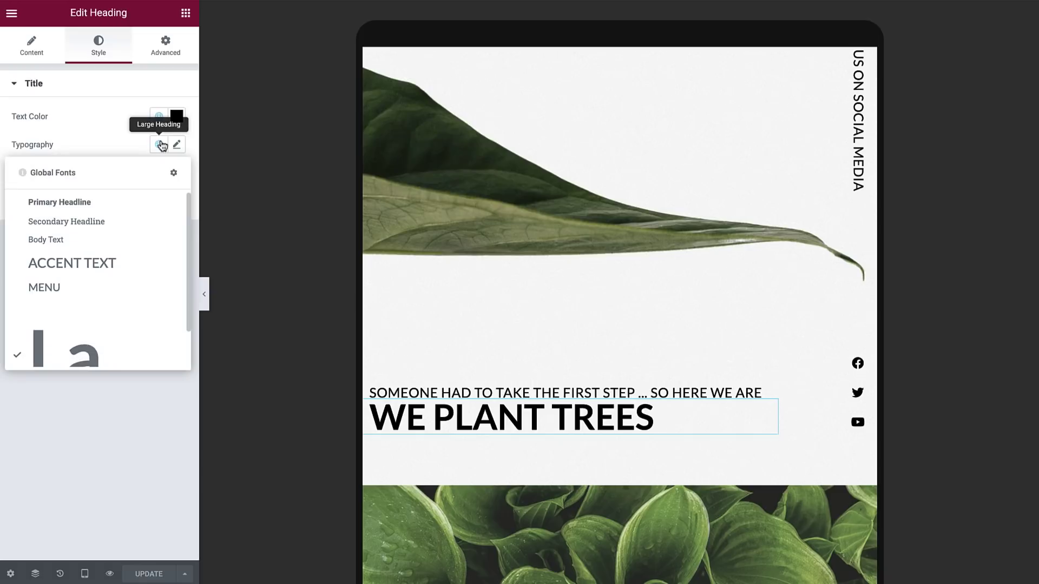
- Edit the Large Heading global font's desktop size and check the page at 6.8 vw
{"action": "left_click", "coordinate": [174, 174]}
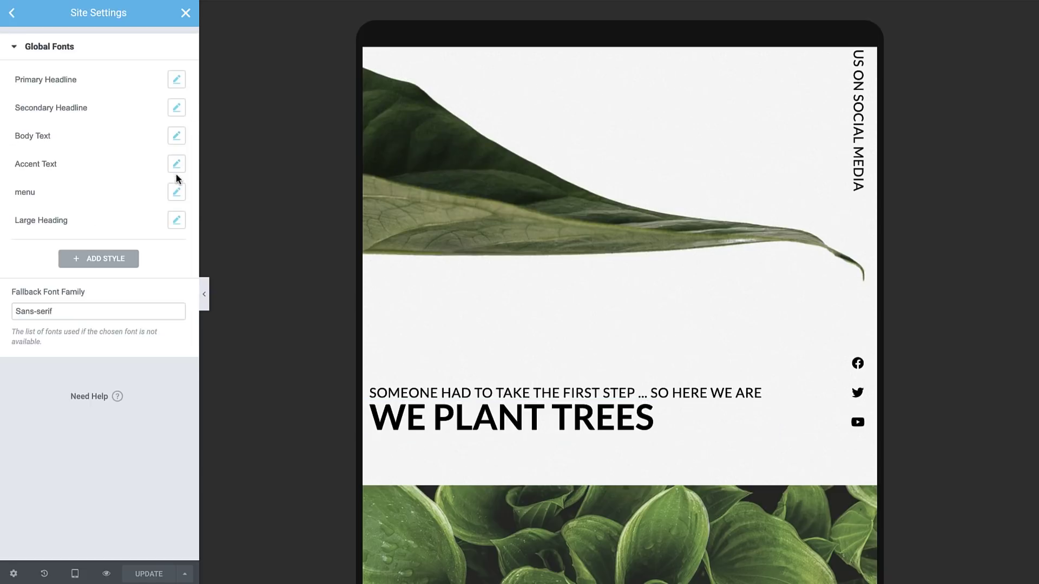
{"action": "left_click", "coordinate": [177, 220]}
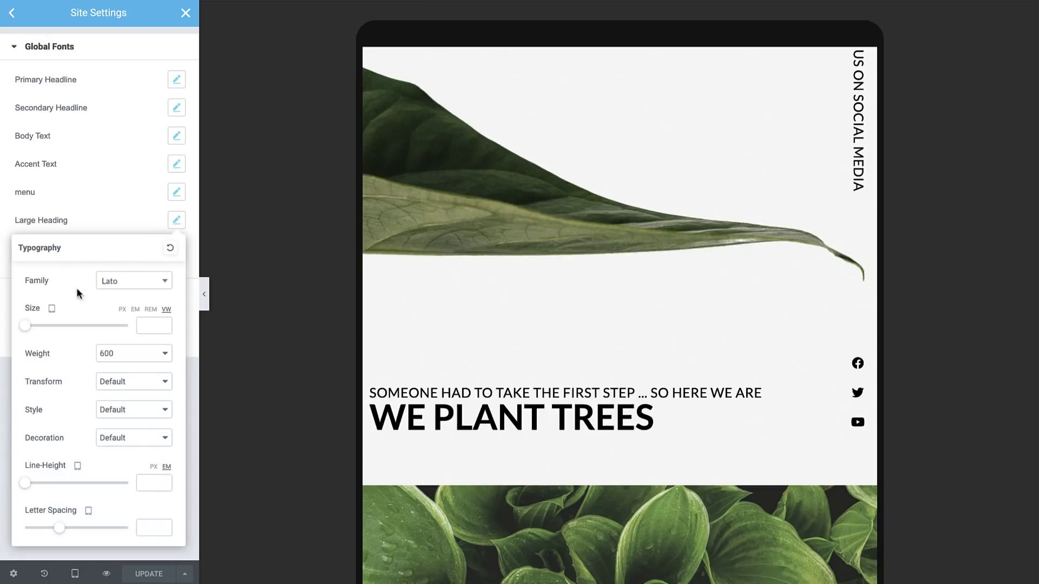
{"action": "left_click", "coordinate": [52, 309]}
{"action": "left_click", "coordinate": [51, 297]}
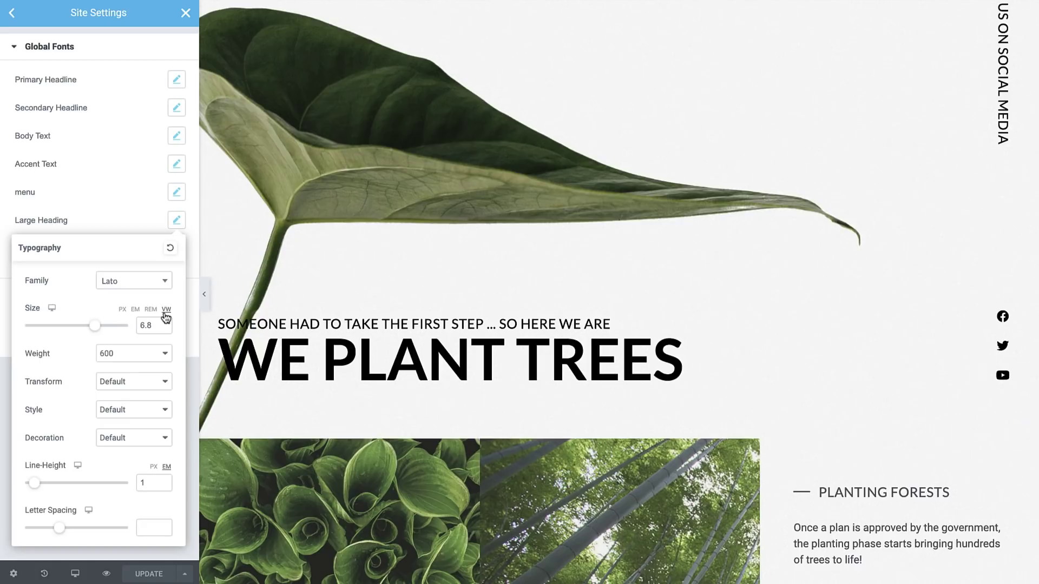
{"action": "left_click", "coordinate": [205, 295]}
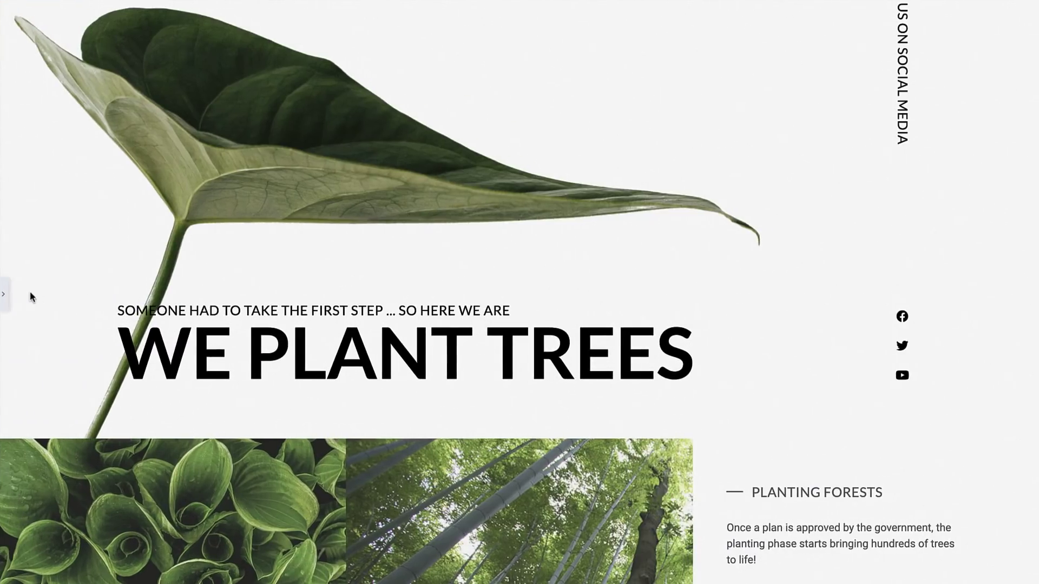
{"action": "left_click", "coordinate": [6, 294]}
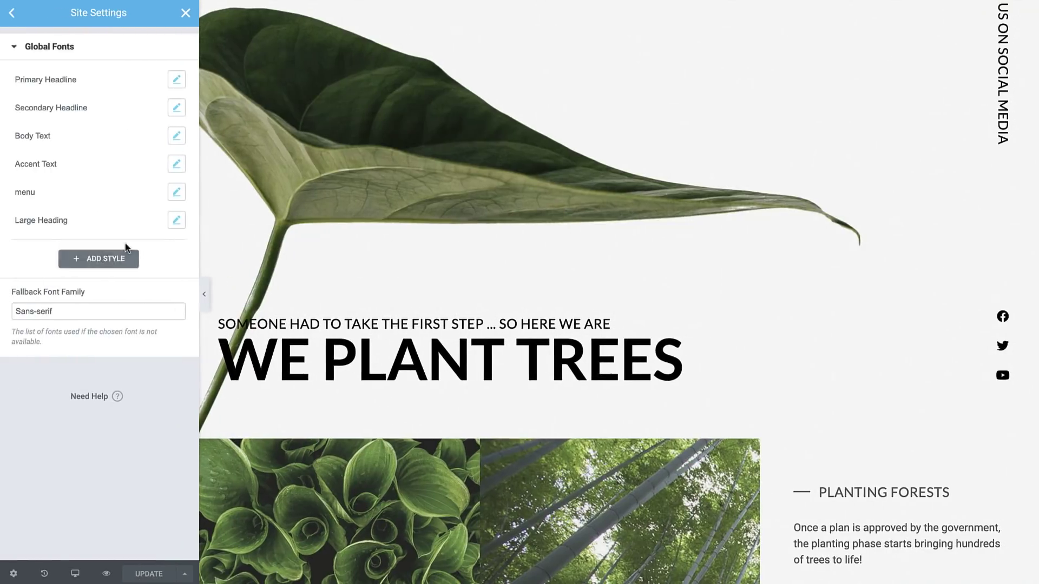
{"action": "left_click", "coordinate": [178, 220]}
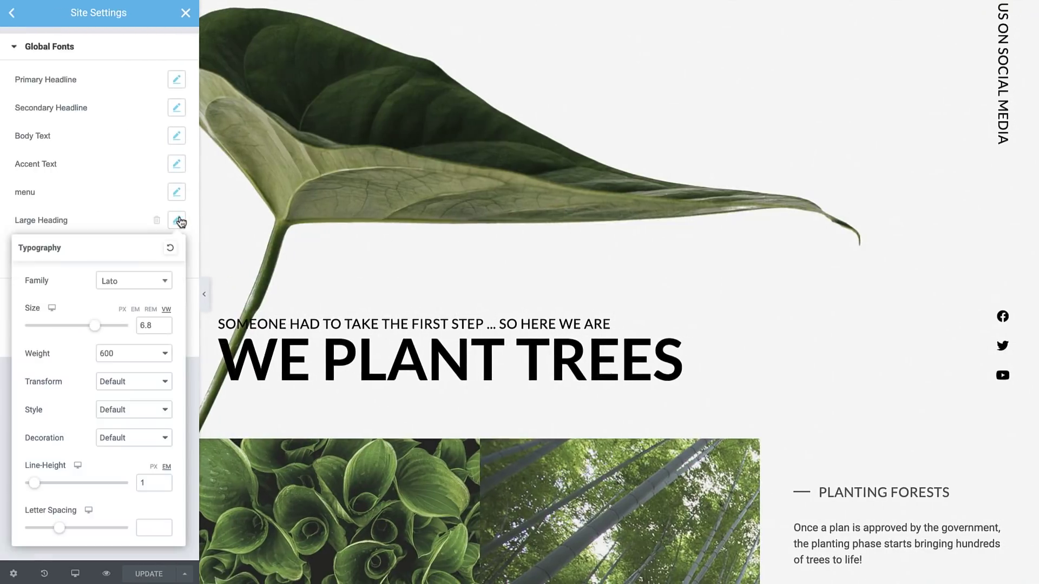
- Make Large Heading 10 vw on tablet and 51 px on mobile, then update and return
{"action": "left_click", "coordinate": [53, 323]}
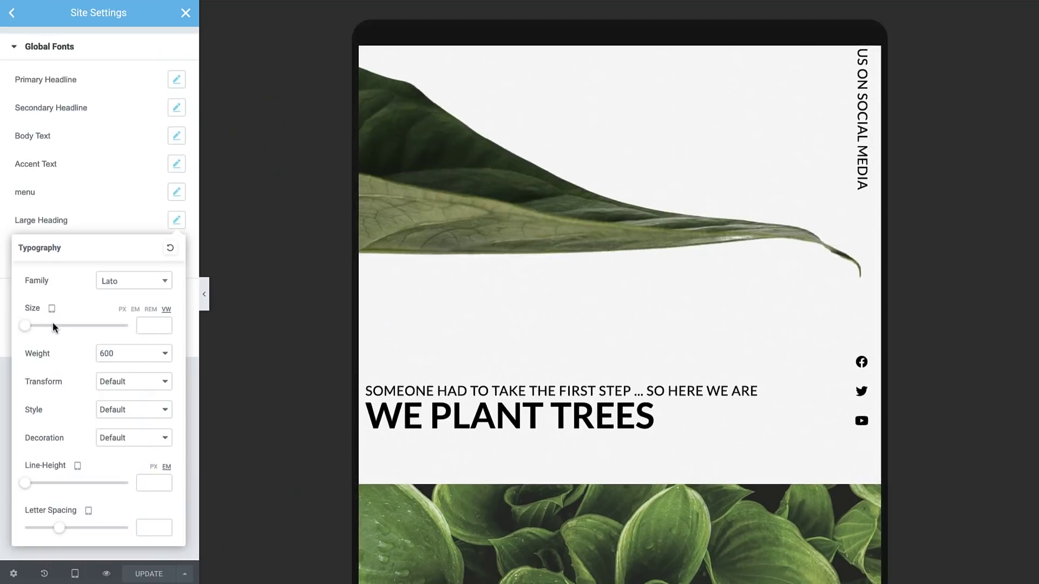
{"action": "left_click_drag", "start_coordinate": [25, 326], "coordinate": [137, 318]}
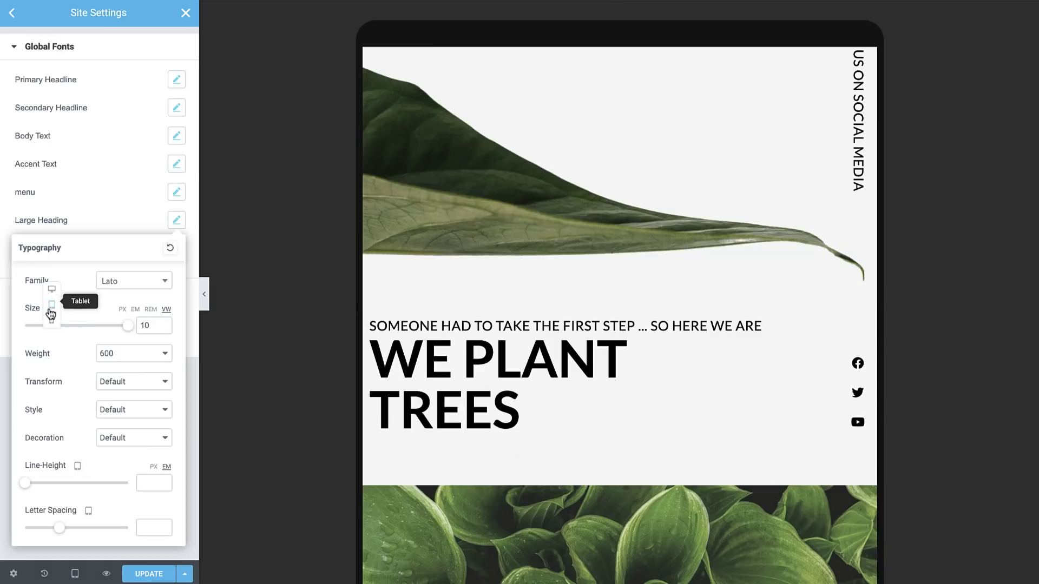
{"action": "left_click", "coordinate": [52, 322]}
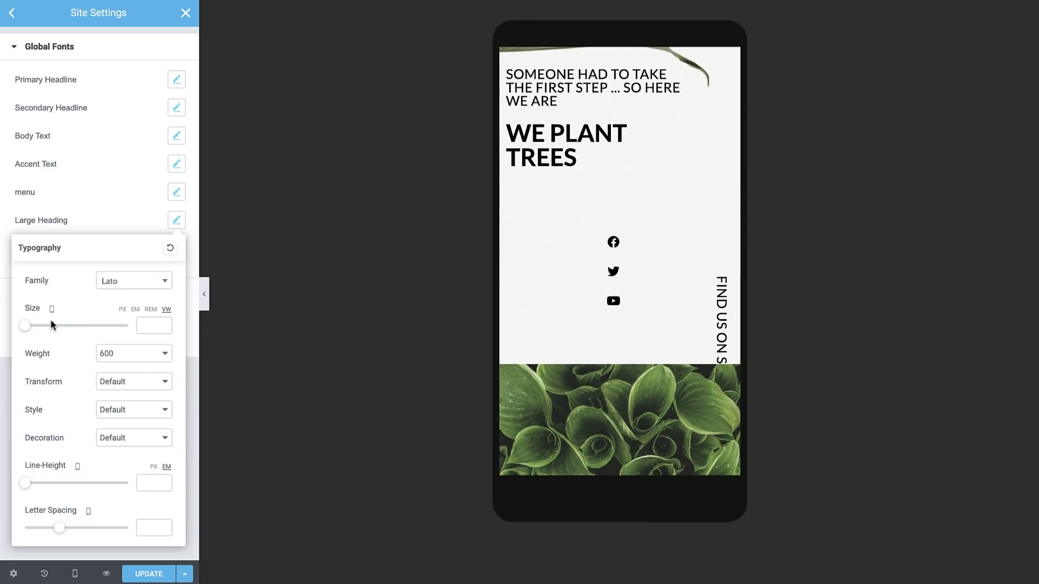
{"action": "left_click", "coordinate": [122, 310]}
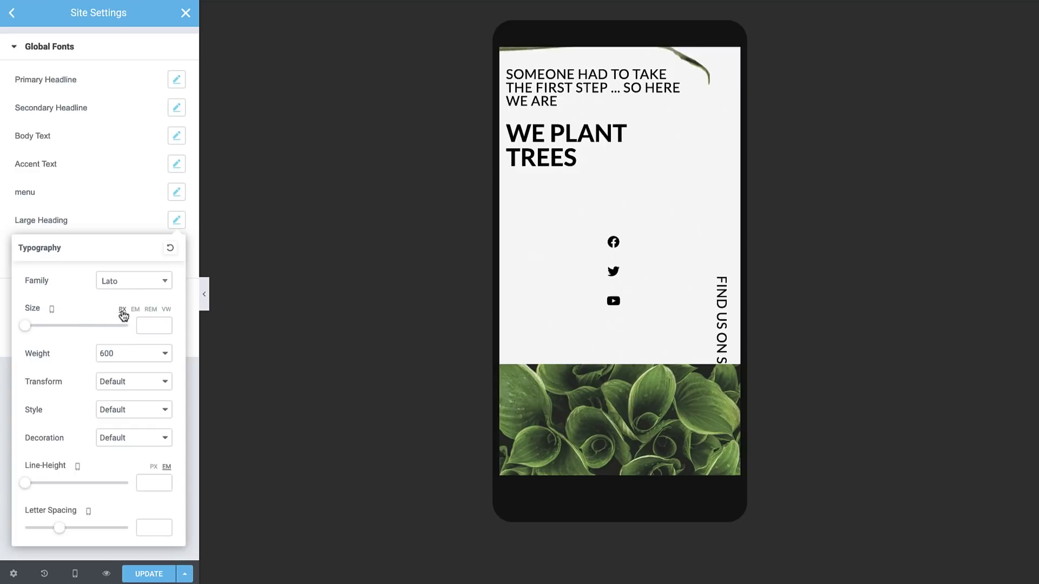
{"action": "left_click_drag", "start_coordinate": [27, 328], "coordinate": [49, 331]}
{"action": "double_click", "coordinate": [144, 325]}
{"action": "type", "text": "51"}
{"action": "left_click", "coordinate": [149, 573]}
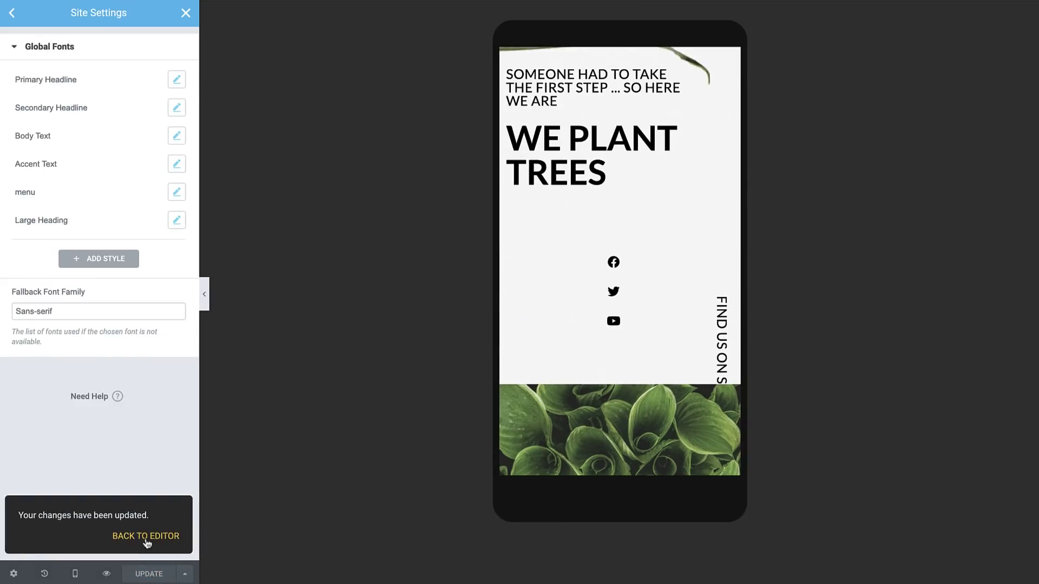
{"action": "left_click", "coordinate": [146, 537]}
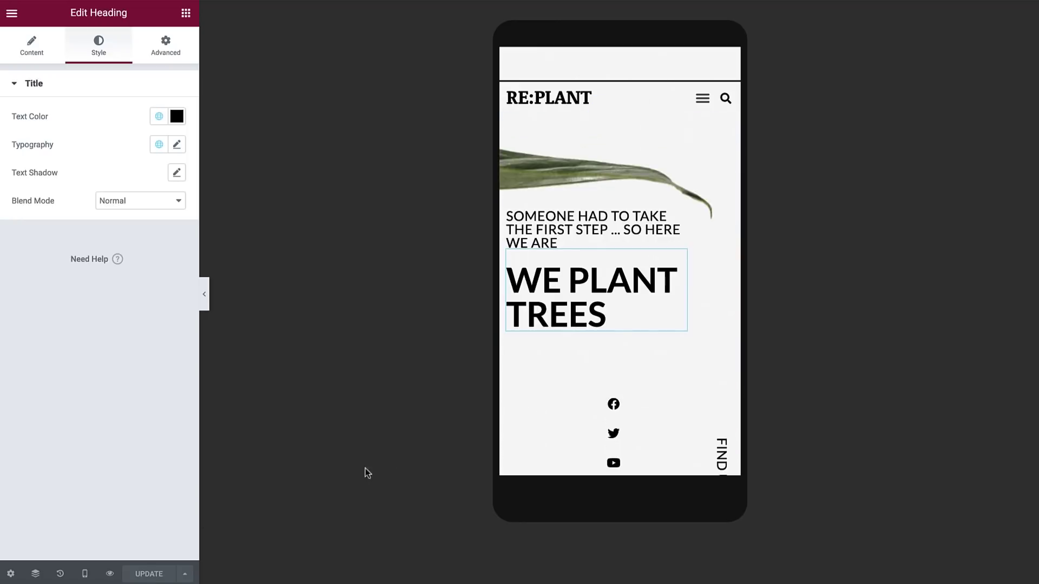
- Turn on Hide On Mobile for the FIND US ON SOCIAL MEDIA column
{"action": "left_click", "coordinate": [84, 573]}
{"action": "left_click", "coordinate": [76, 519]}
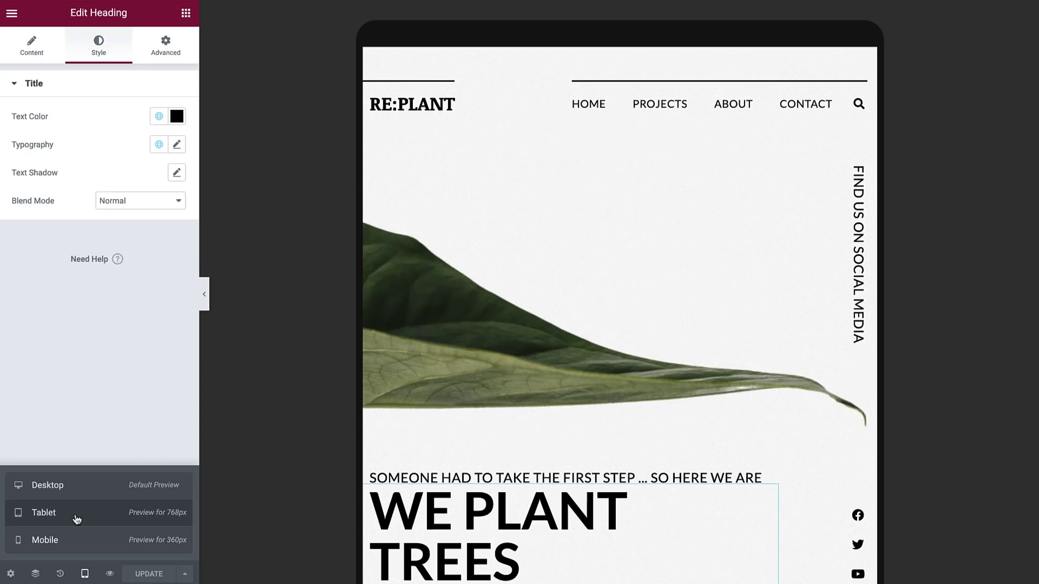
{"action": "left_click", "coordinate": [85, 548]}
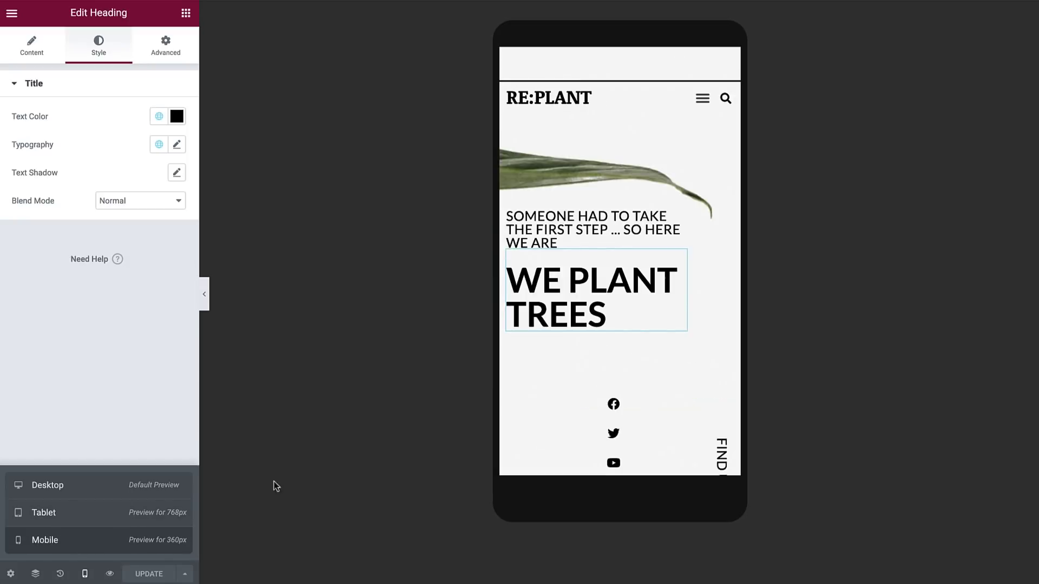
{"action": "left_click", "coordinate": [509, 408]}
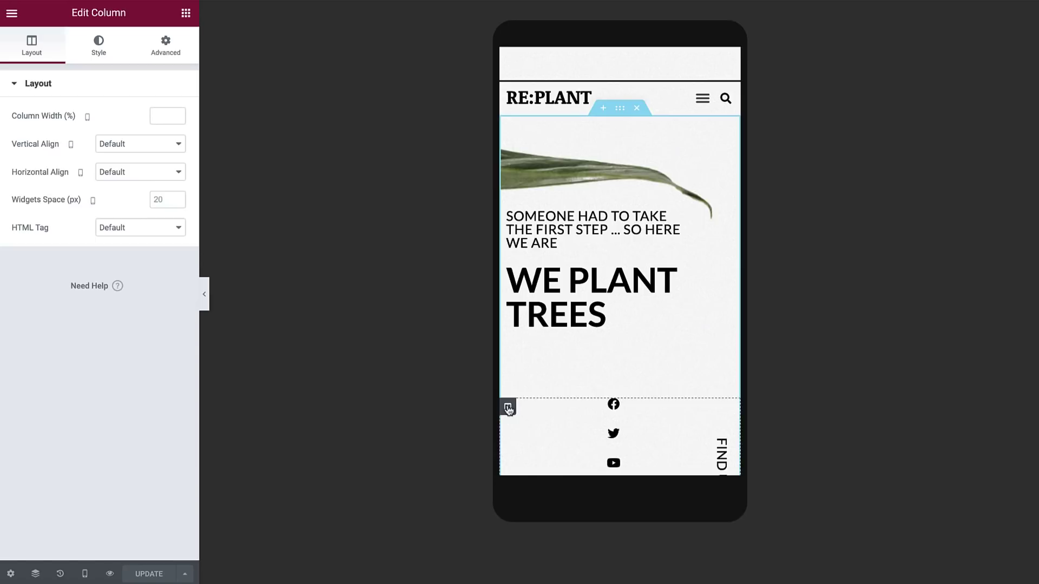
{"action": "left_click", "coordinate": [176, 61]}
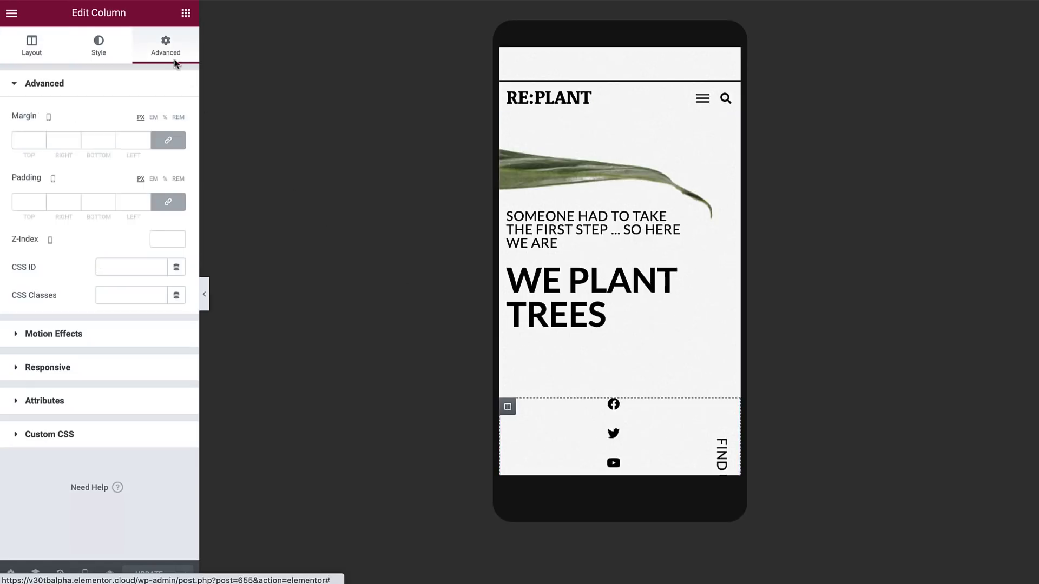
{"action": "left_click", "coordinate": [112, 365]}
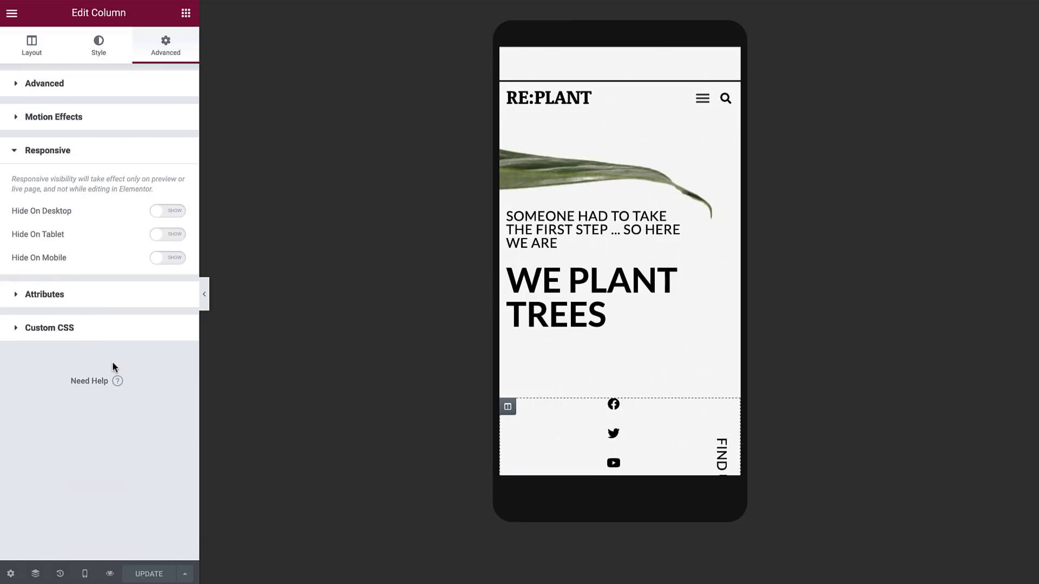
{"action": "left_click", "coordinate": [153, 260]}
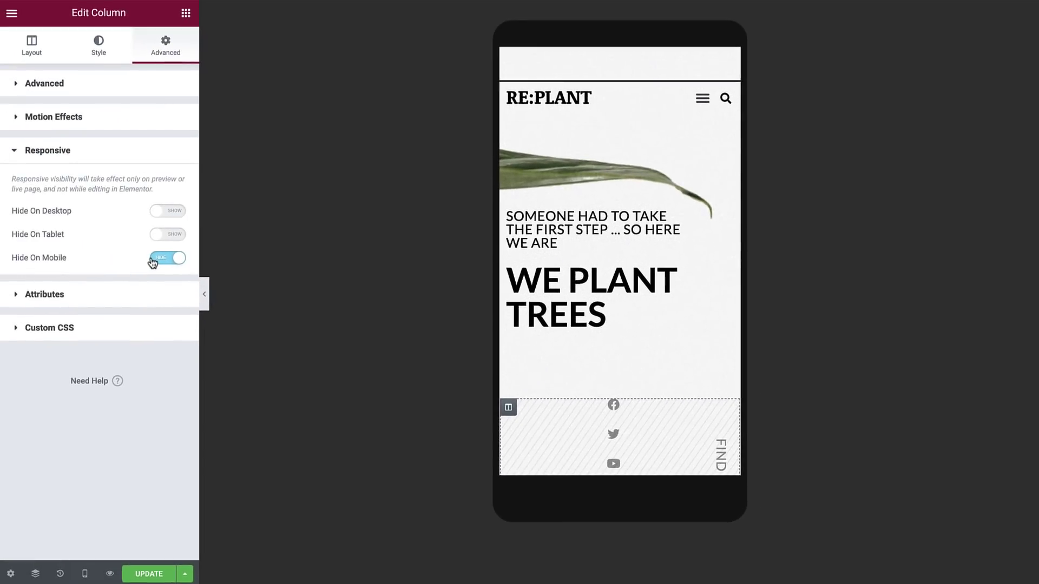
- Preview the page at tablet width and select the hosta and Planting Forests section
{"action": "left_click", "coordinate": [205, 287]}
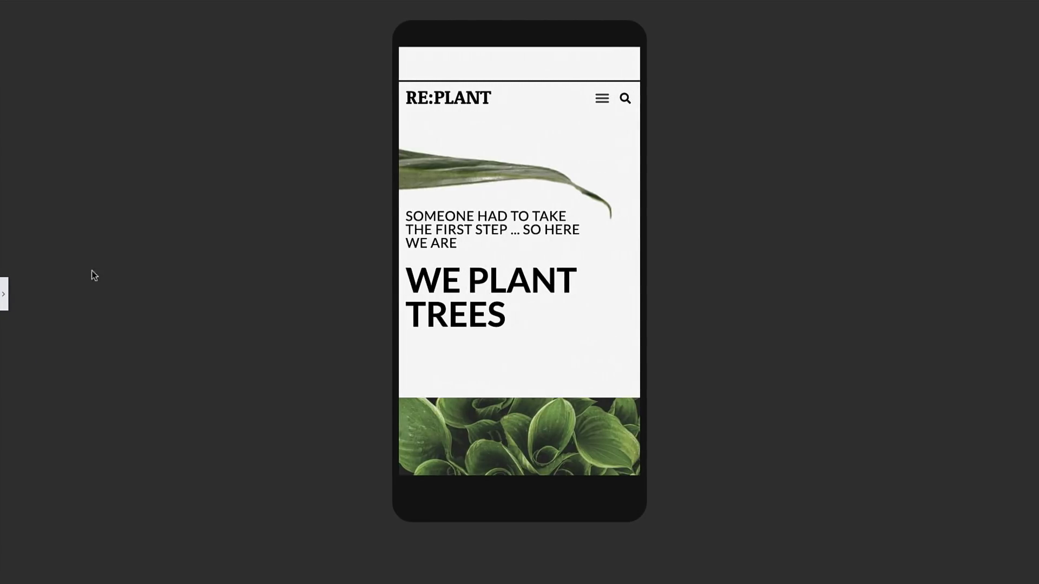
{"action": "left_click", "coordinate": [5, 291]}
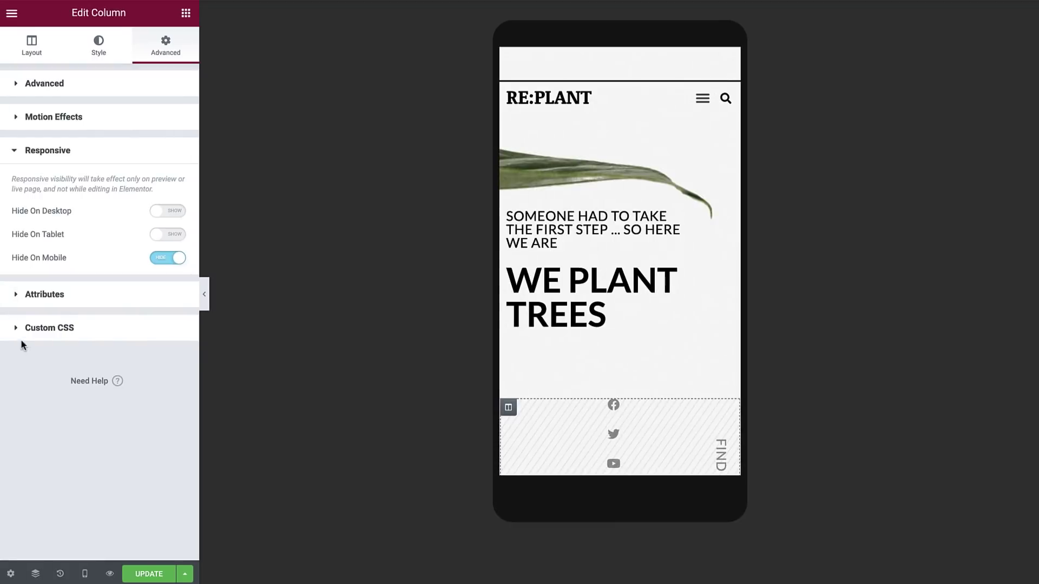
{"action": "left_click", "coordinate": [87, 573]}
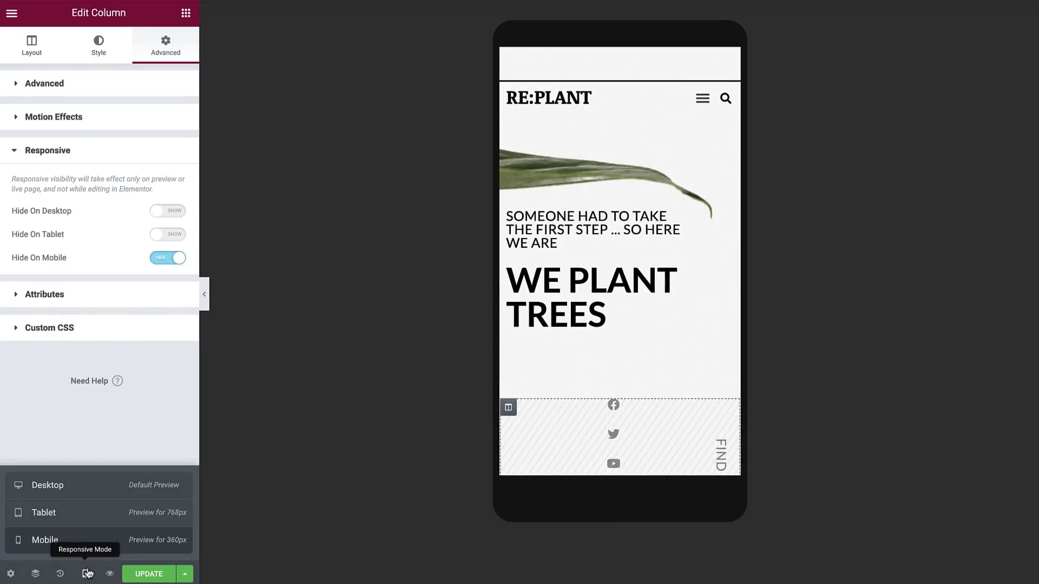
{"action": "left_click", "coordinate": [76, 524]}
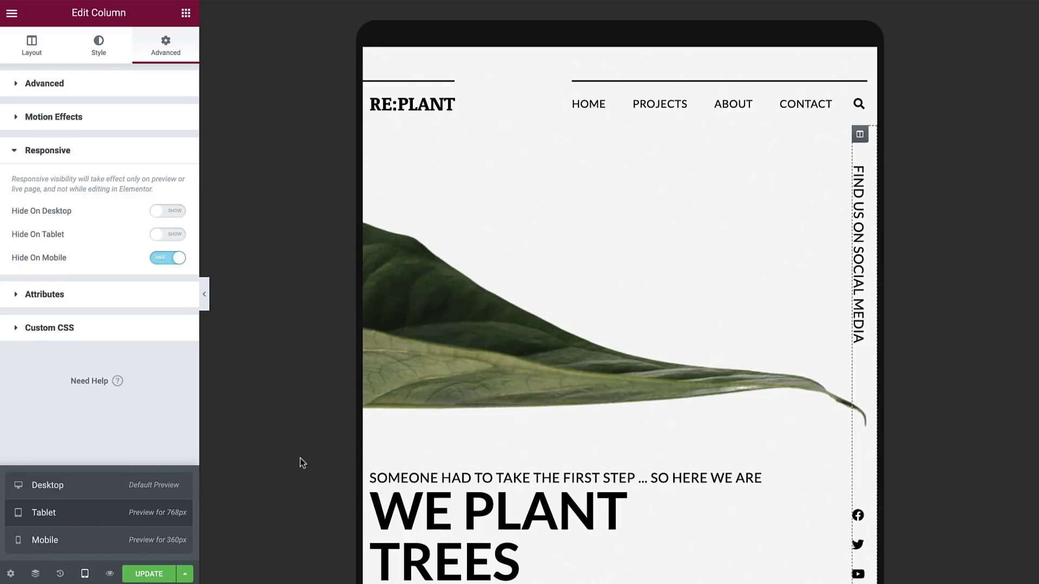
{"action": "scroll", "coordinate": [378, 445], "scroll_direction": "down", "scroll_amount": 1}
{"action": "scroll", "coordinate": [620, 314], "scroll_direction": "down", "scroll_amount": 5}
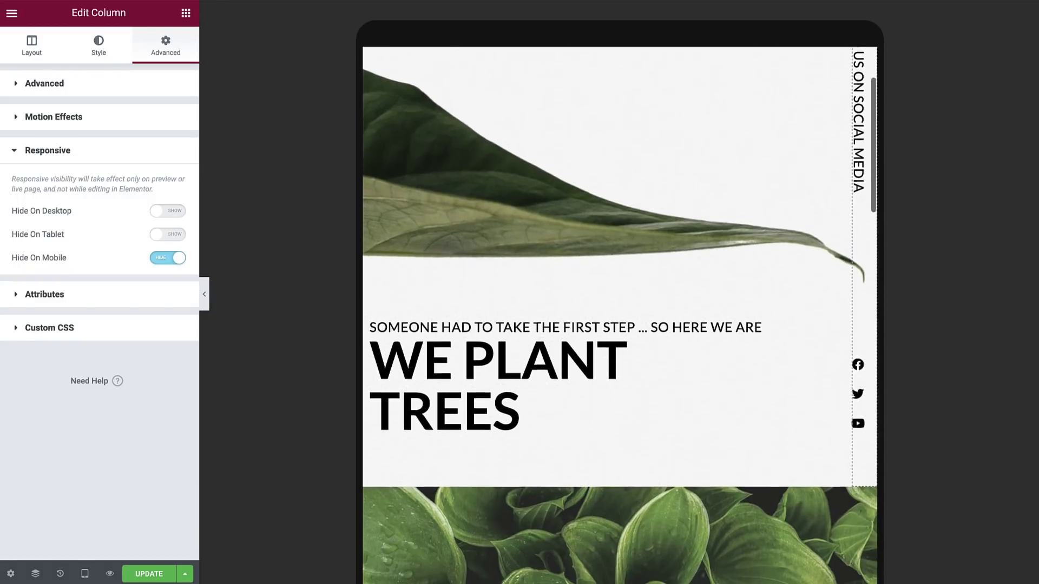
{"action": "scroll", "coordinate": [620, 314], "scroll_direction": "down", "scroll_amount": 5}
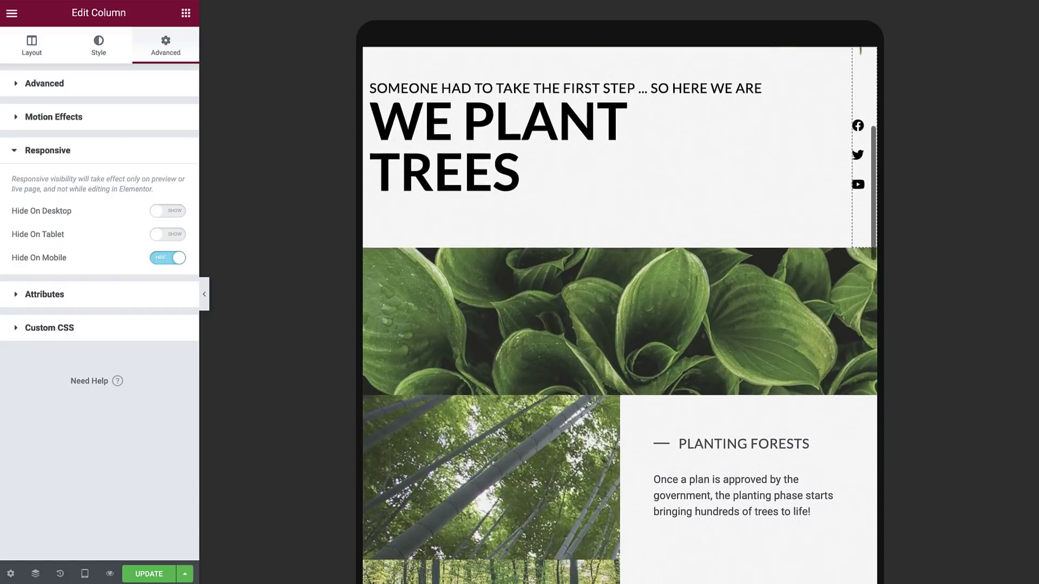
{"action": "scroll", "coordinate": [620, 314], "scroll_direction": "down", "scroll_amount": 1}
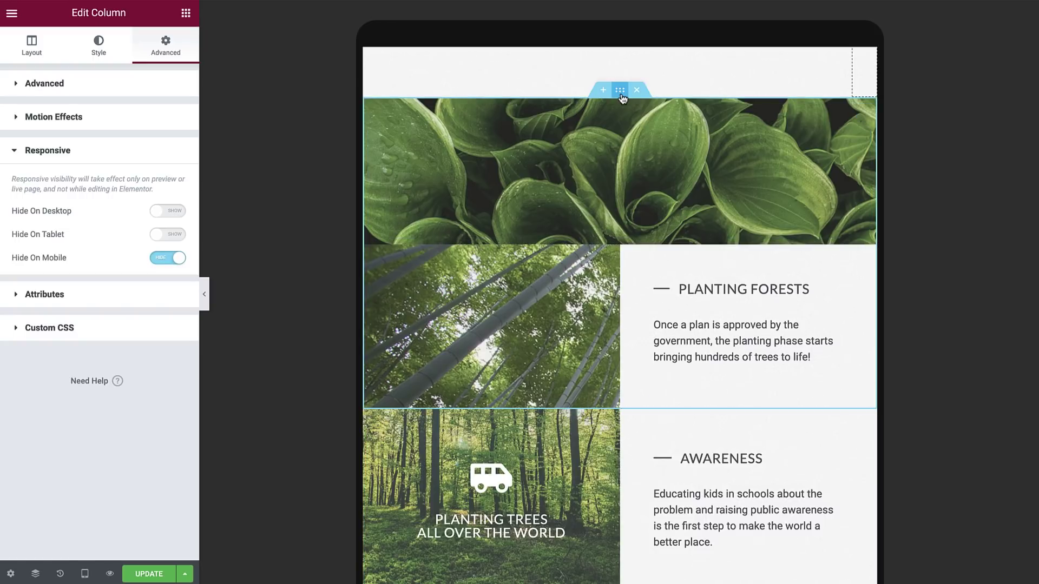
{"action": "left_click", "coordinate": [621, 91]}
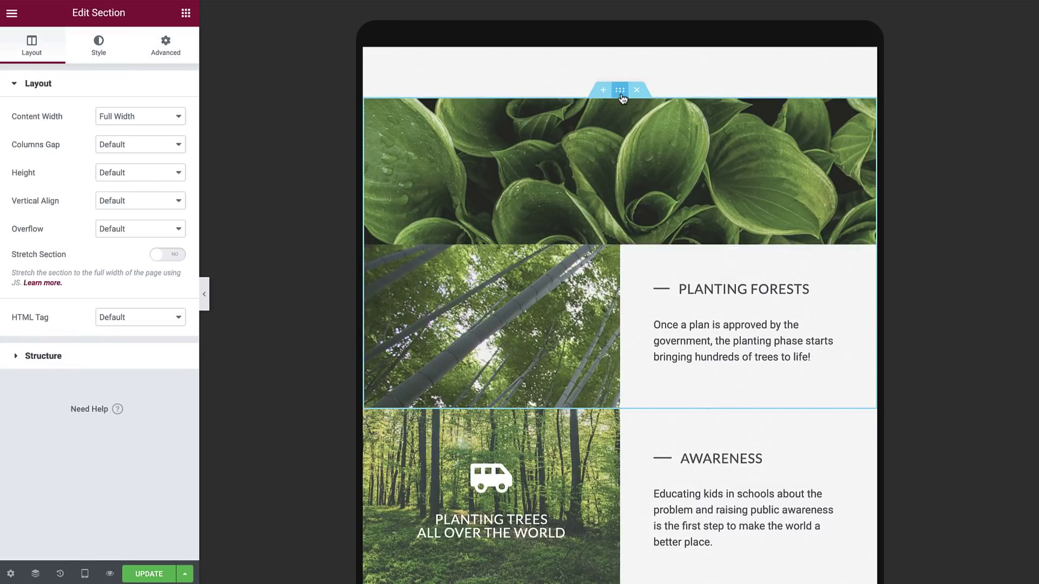
- Set Reverse Columns (Tablet) to YES for the Planting Forests section, then select the hosta column
{"action": "left_click", "coordinate": [177, 46]}
{"action": "left_click", "coordinate": [81, 368]}
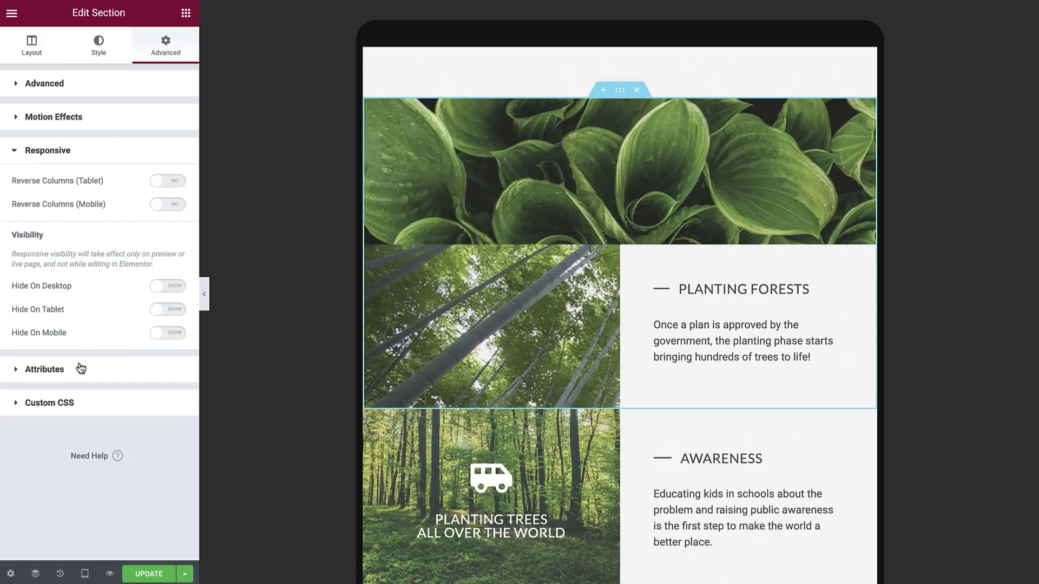
{"action": "left_click", "coordinate": [160, 185]}
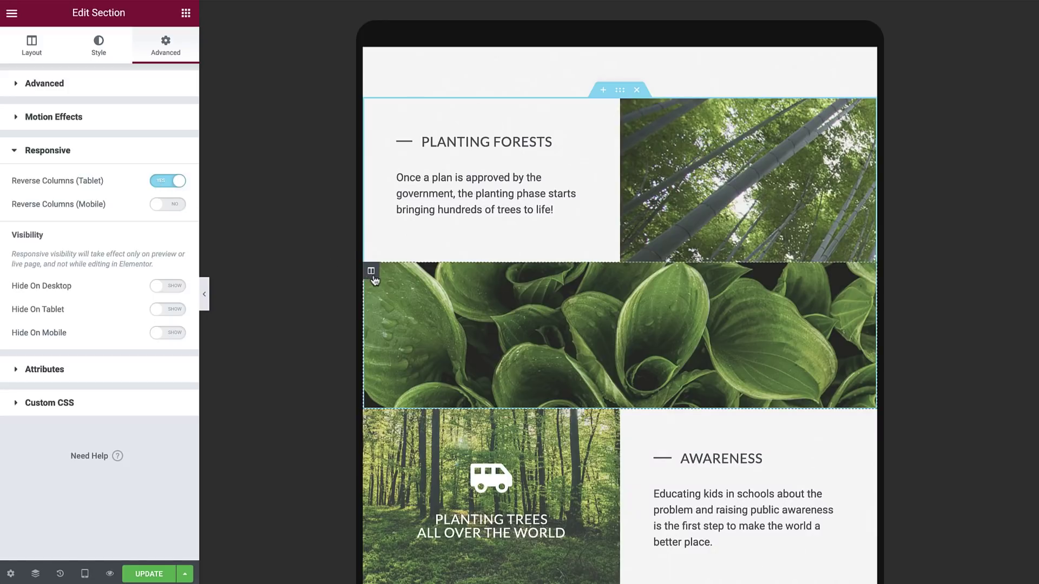
{"action": "left_click", "coordinate": [373, 277]}
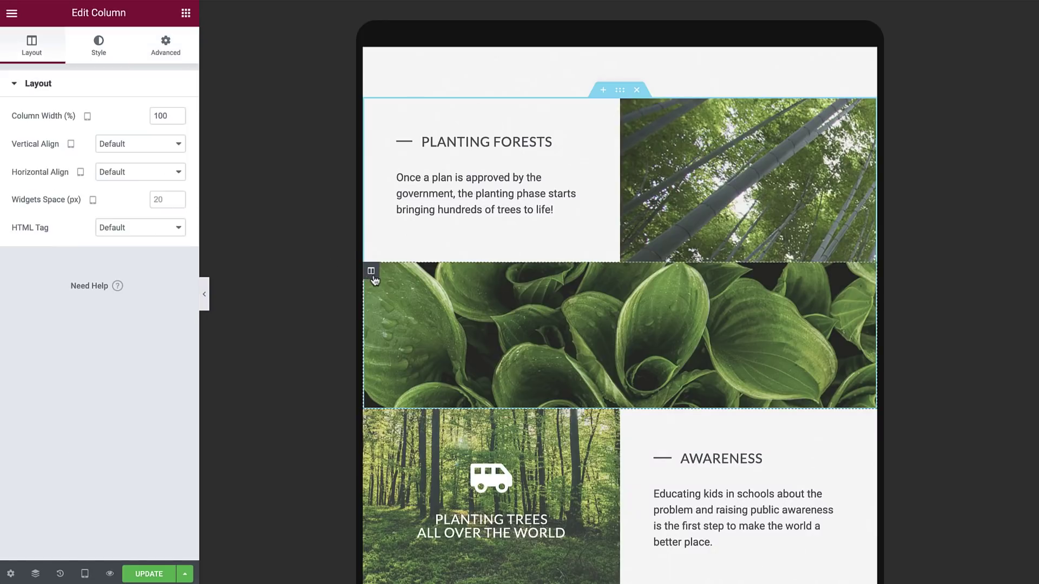
{"action": "left_click", "coordinate": [162, 51]}
- Turn on Hide On Tablet and Hide On Mobile for the hosta image column
{"action": "left_click", "coordinate": [100, 368]}
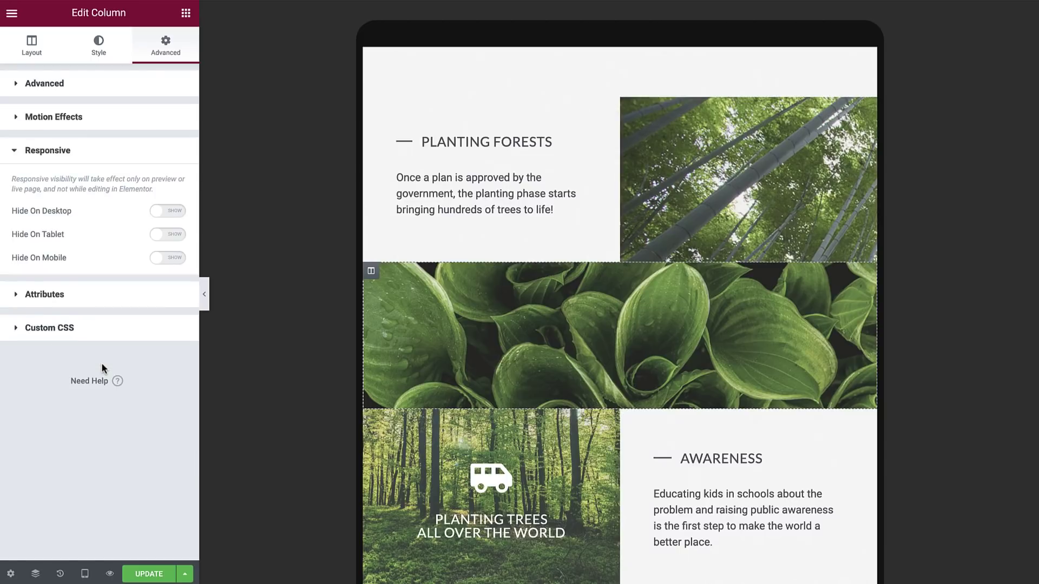
{"action": "left_click", "coordinate": [162, 236]}
{"action": "left_click", "coordinate": [163, 260]}
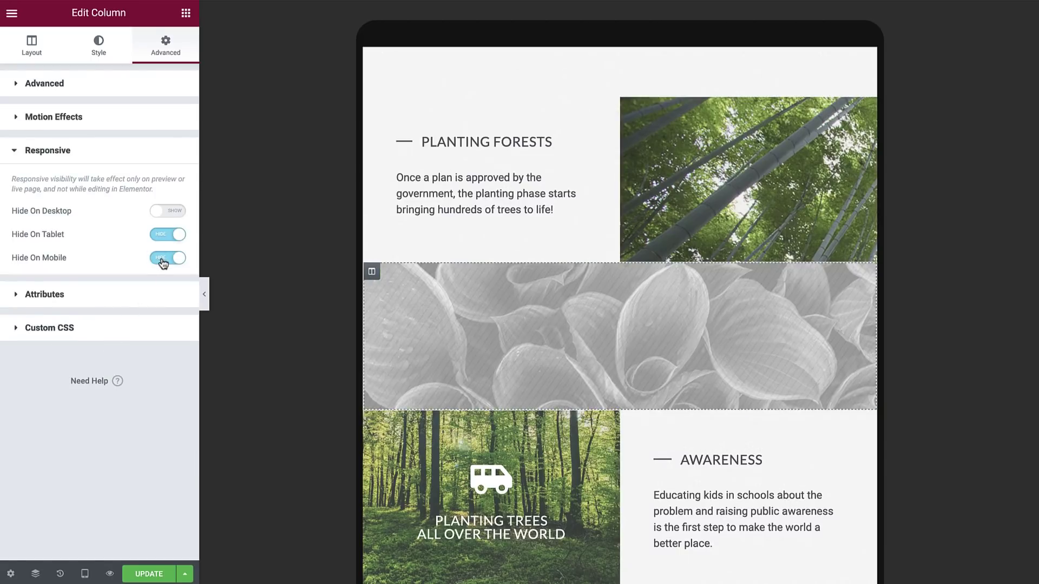
- Preview the page at mobile width with the editor panel collapsed
{"action": "left_click", "coordinate": [84, 574]}
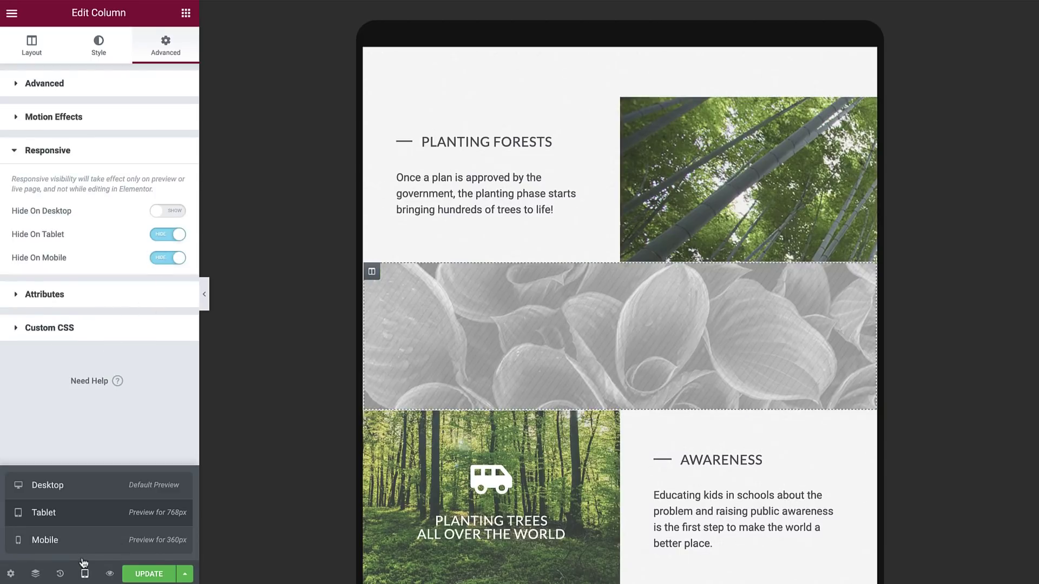
{"action": "left_click", "coordinate": [85, 548]}
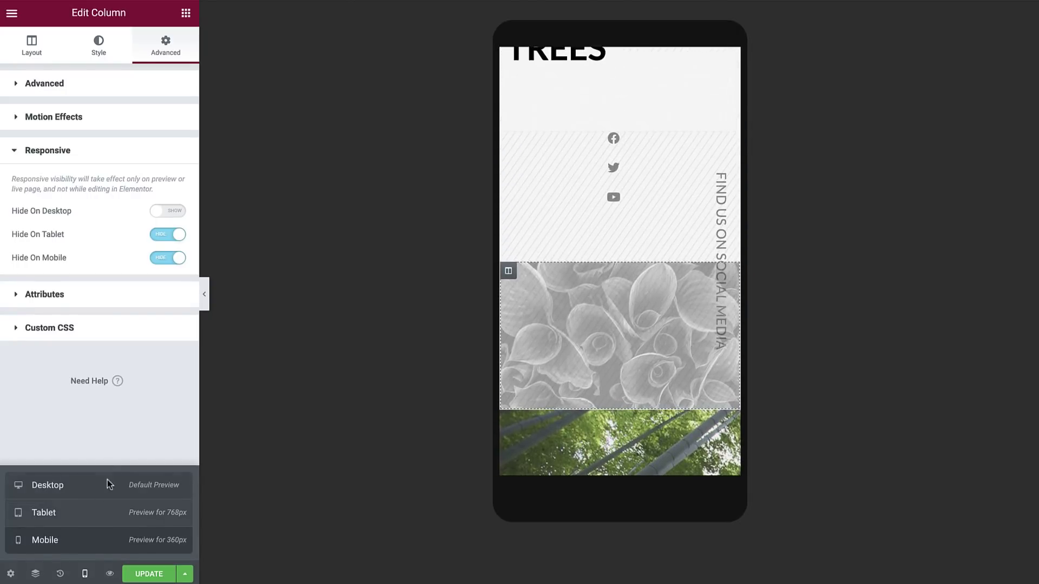
{"action": "left_click", "coordinate": [205, 294]}
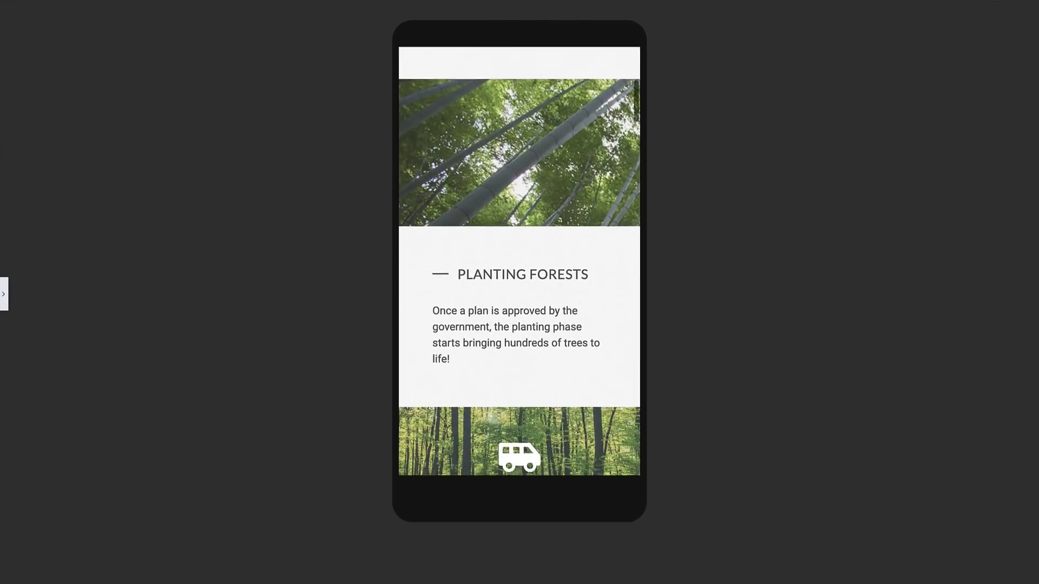
{"action": "scroll", "coordinate": [519, 260], "scroll_direction": "down", "scroll_amount": 6}
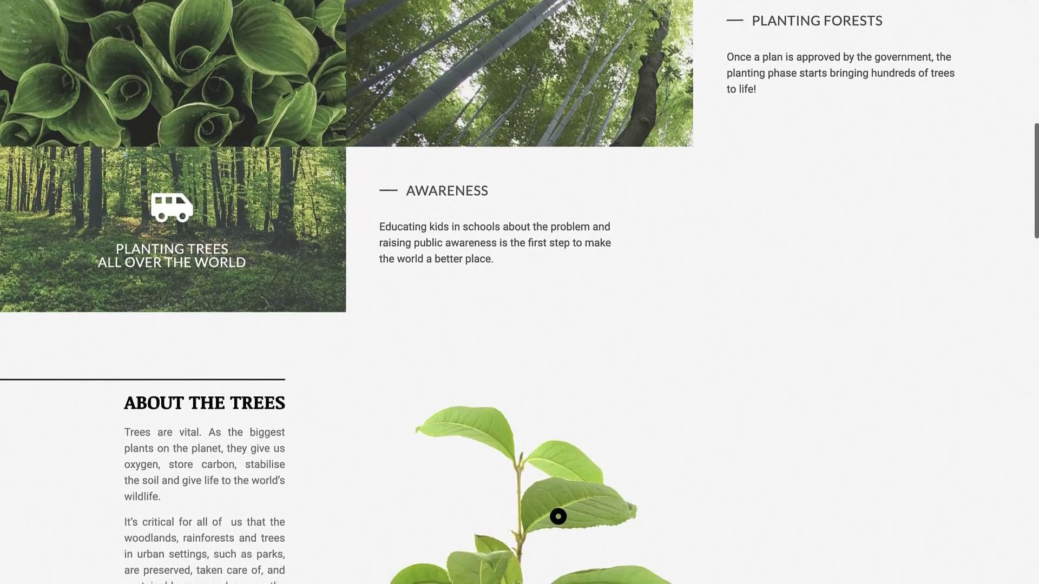
{"action": "scroll", "coordinate": [519, 292], "scroll_direction": "down", "scroll_amount": 5}
{"action": "scroll", "coordinate": [520, 292], "scroll_direction": "down", "scroll_amount": 2}
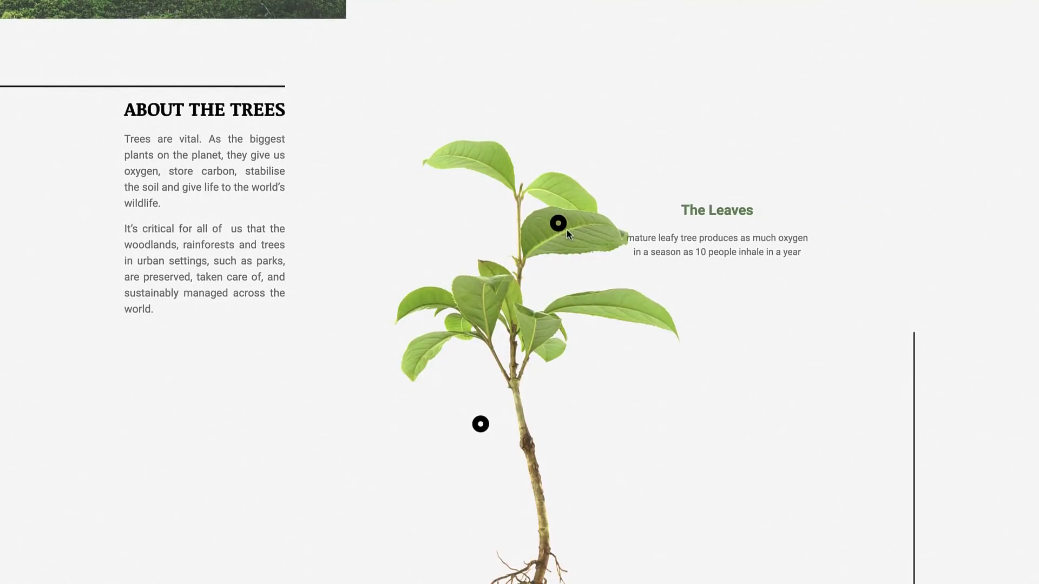
- Preview the page at mobile width and select the About the Trees section
{"action": "mouse_move", "coordinate": [487, 423]}
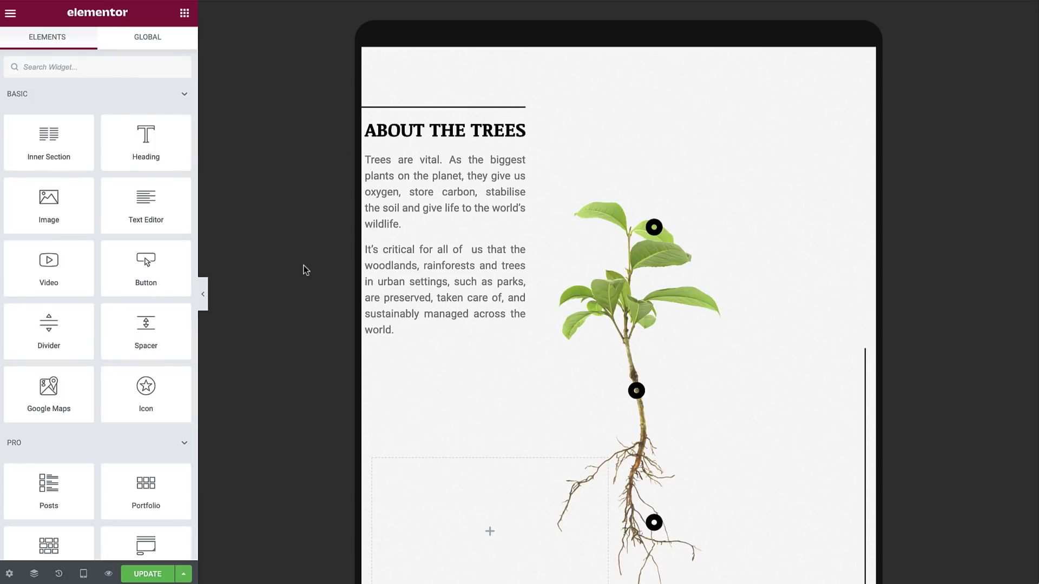
{"action": "mouse_move", "coordinate": [85, 578]}
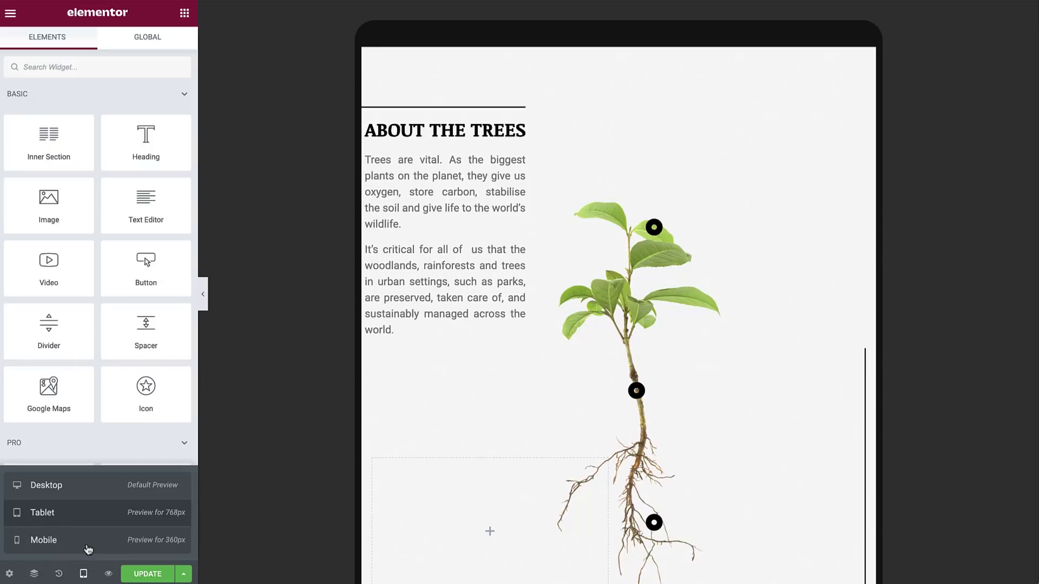
{"action": "left_click", "coordinate": [87, 547]}
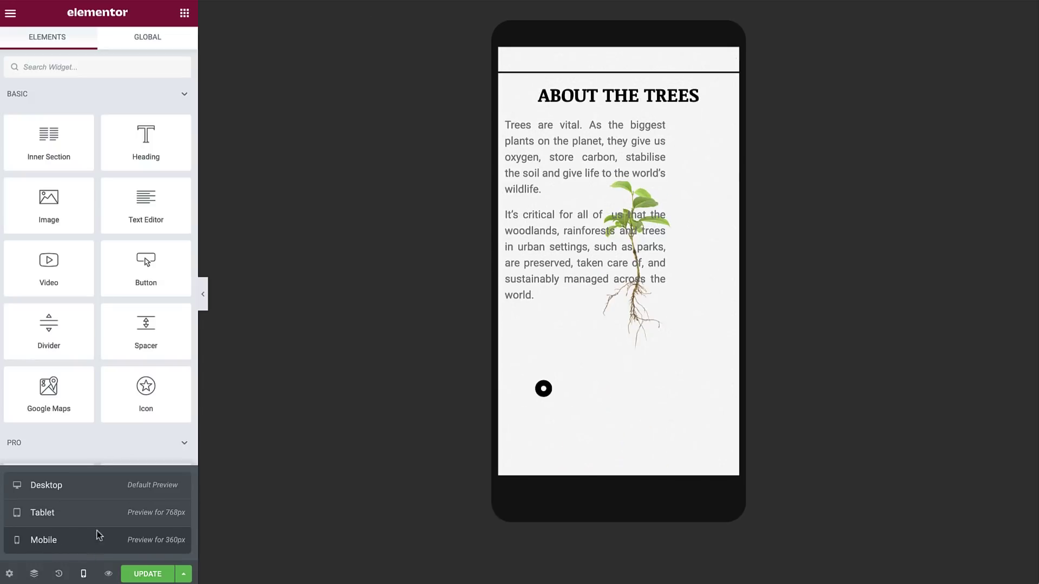
{"action": "left_click", "coordinate": [618, 104]}
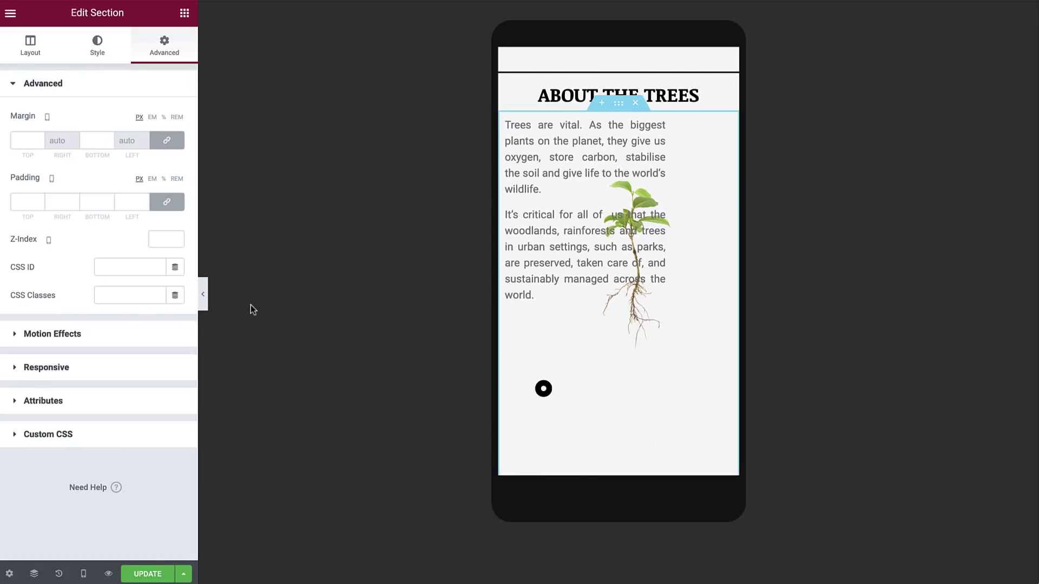
- Duplicate the About the Trees text and move the copy under the About the Trees heading
{"action": "left_click", "coordinate": [144, 369]}
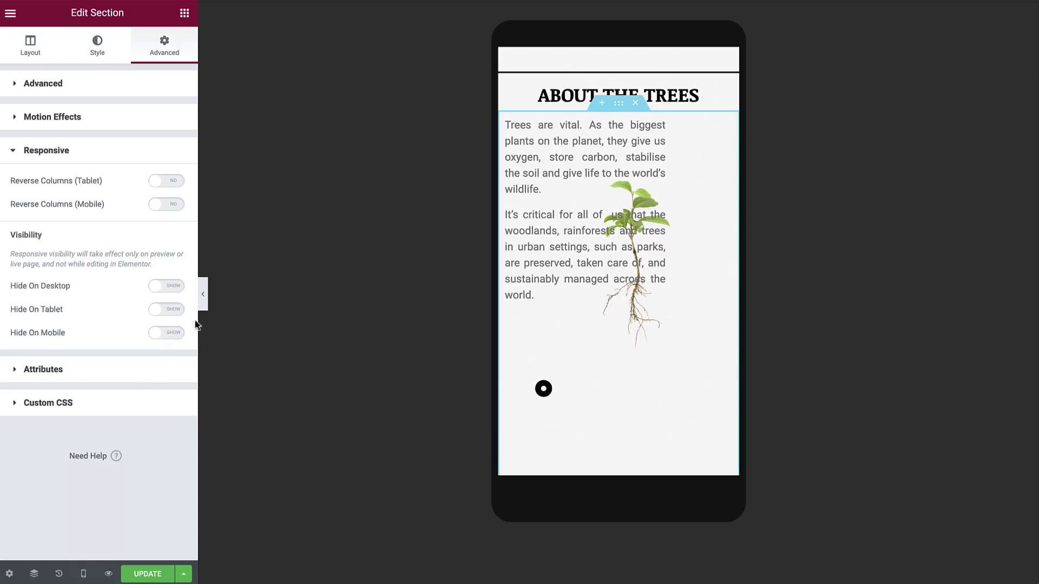
{"action": "right_click", "coordinate": [546, 157]}
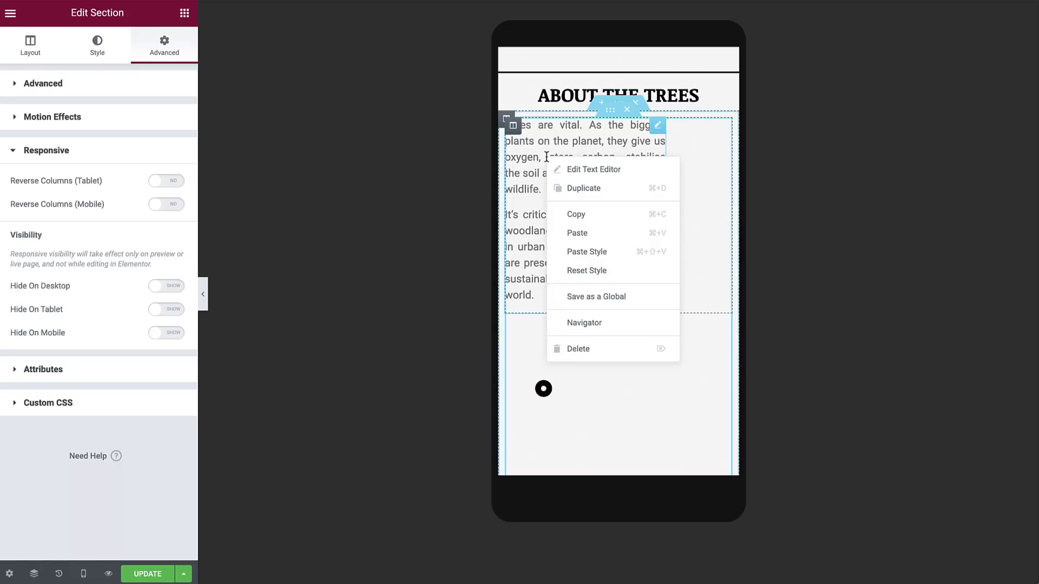
{"action": "left_click", "coordinate": [575, 188]}
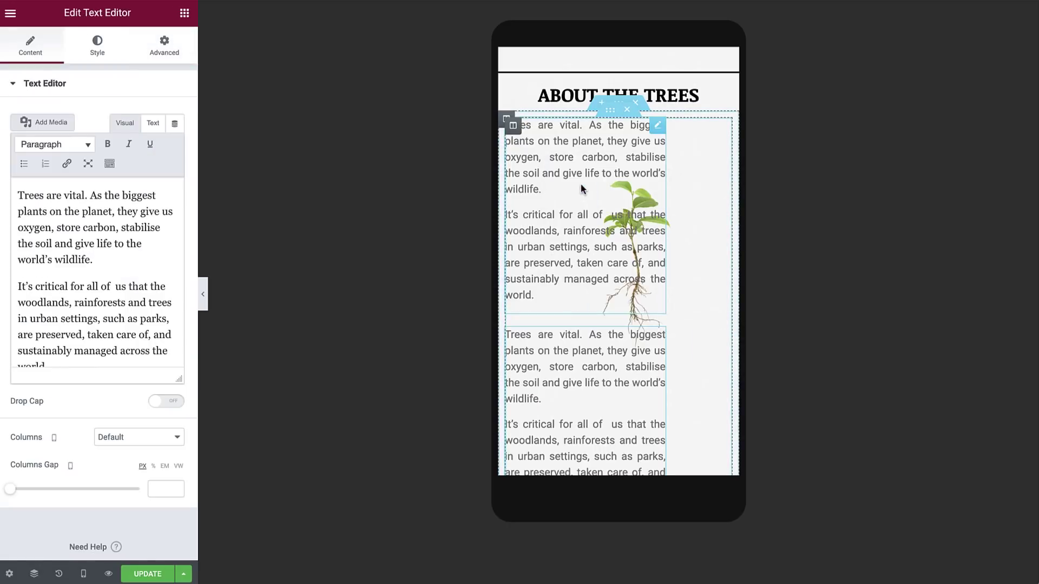
{"action": "left_click_drag", "start_coordinate": [541, 406], "coordinate": [647, 99]}
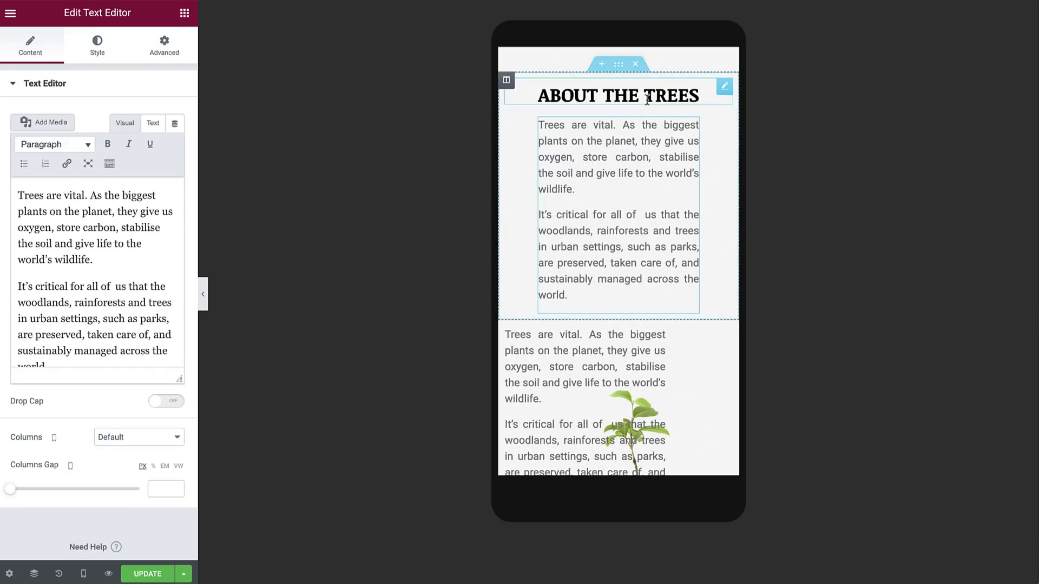
- Set the copied text to Hide On Desktop and Hide On Tablet
{"action": "left_click", "coordinate": [169, 46]}
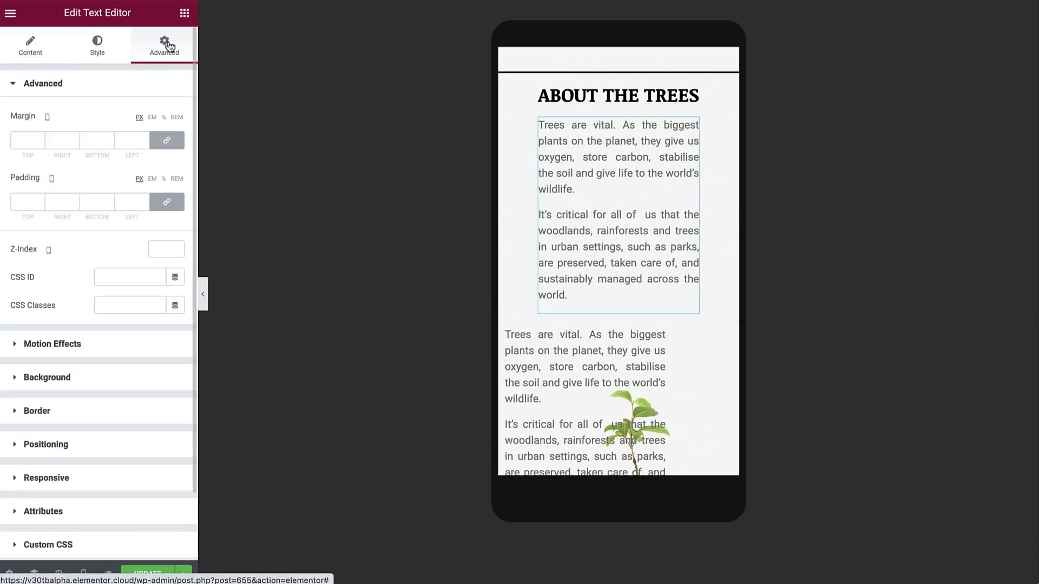
{"action": "left_click", "coordinate": [86, 477]}
{"action": "left_click", "coordinate": [170, 313]}
{"action": "left_click", "coordinate": [169, 337]}
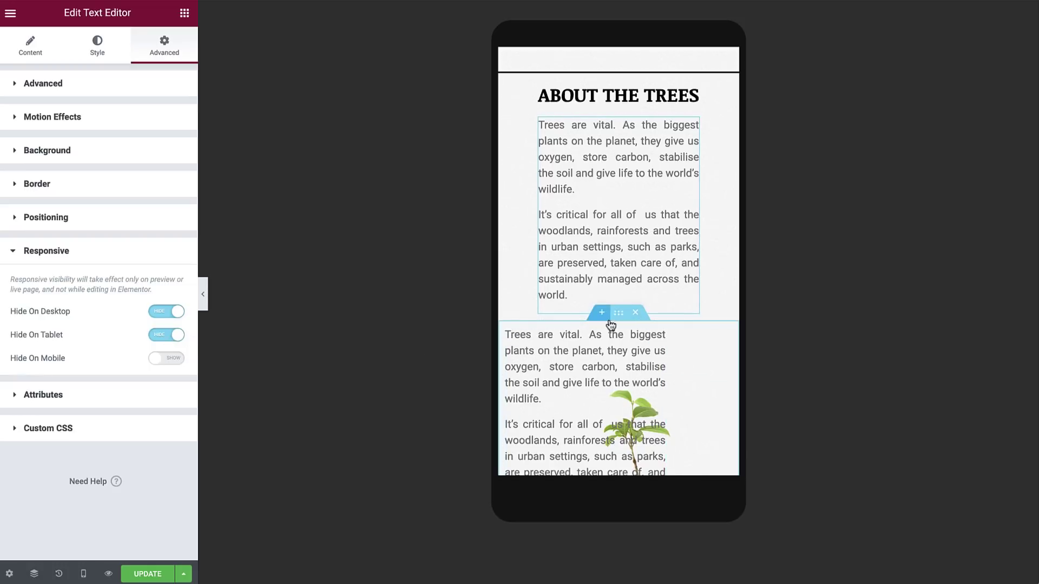
{"action": "left_click", "coordinate": [615, 319]}
- Turn on Hide On Mobile for the original text-and-sapling section and preview the result
{"action": "left_click", "coordinate": [151, 368]}
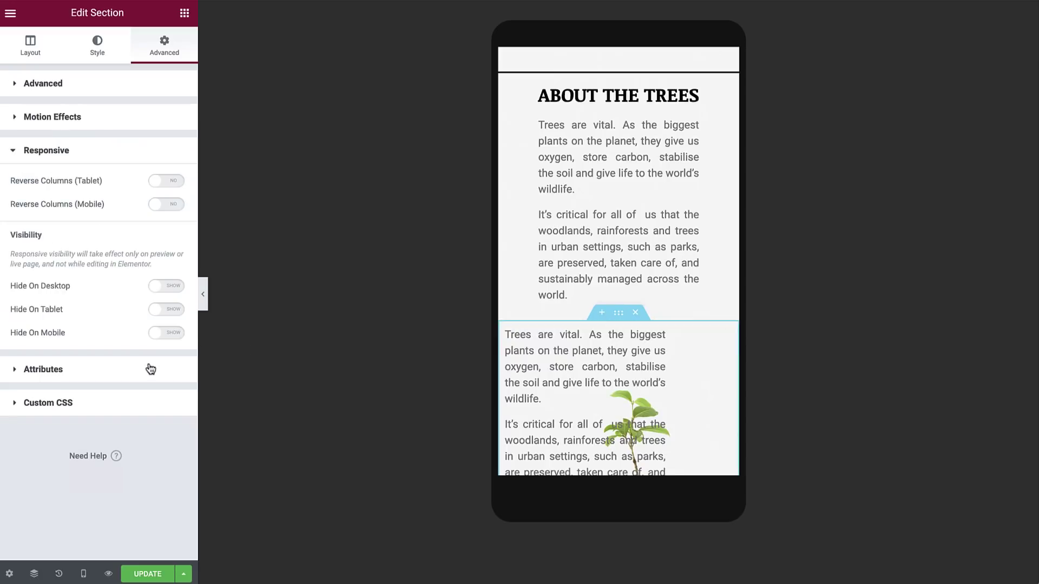
{"action": "left_click", "coordinate": [167, 333]}
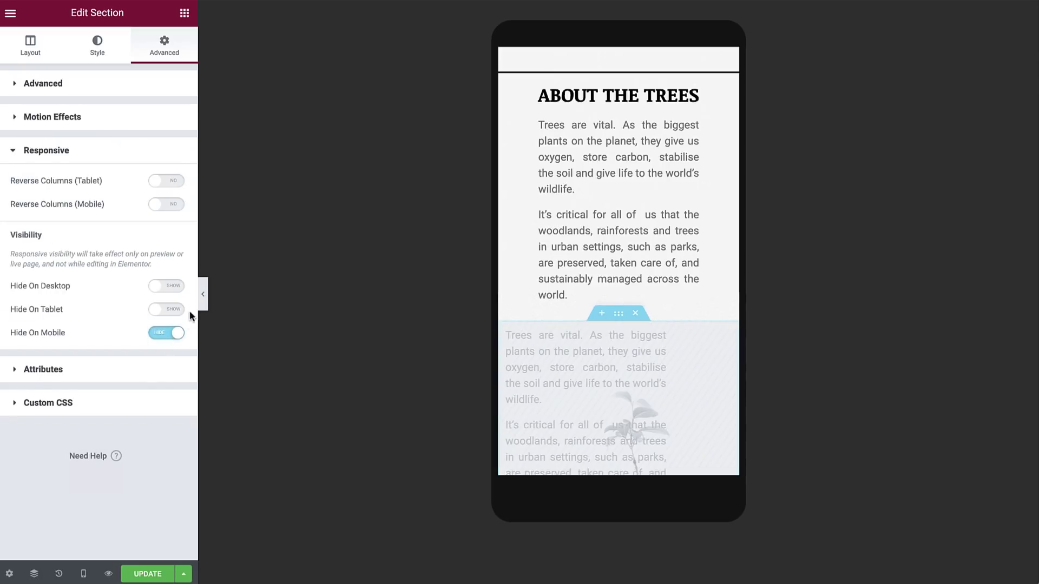
{"action": "left_click", "coordinate": [203, 297]}
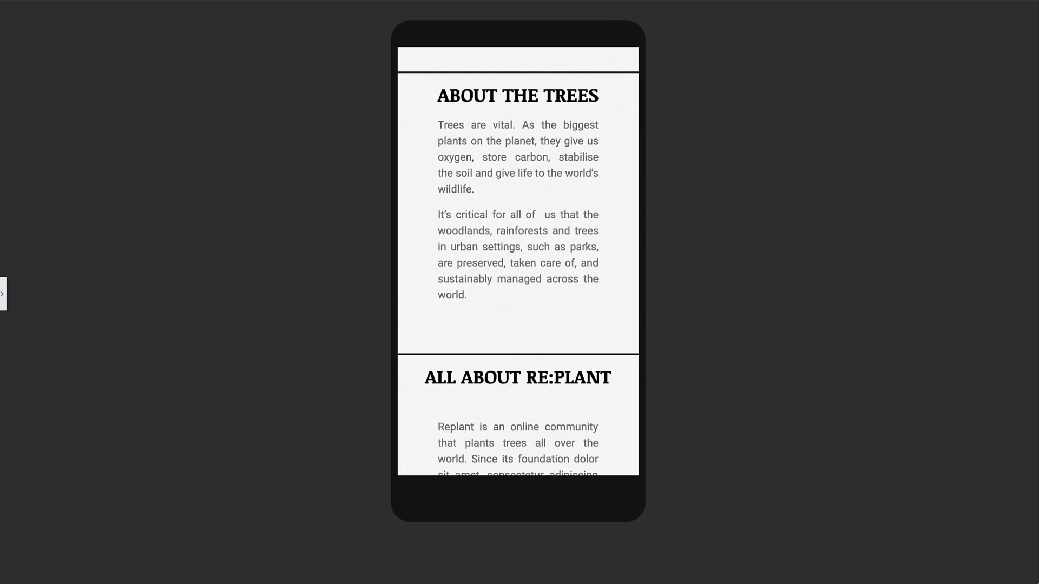
{"action": "left_click", "coordinate": [3, 294]}
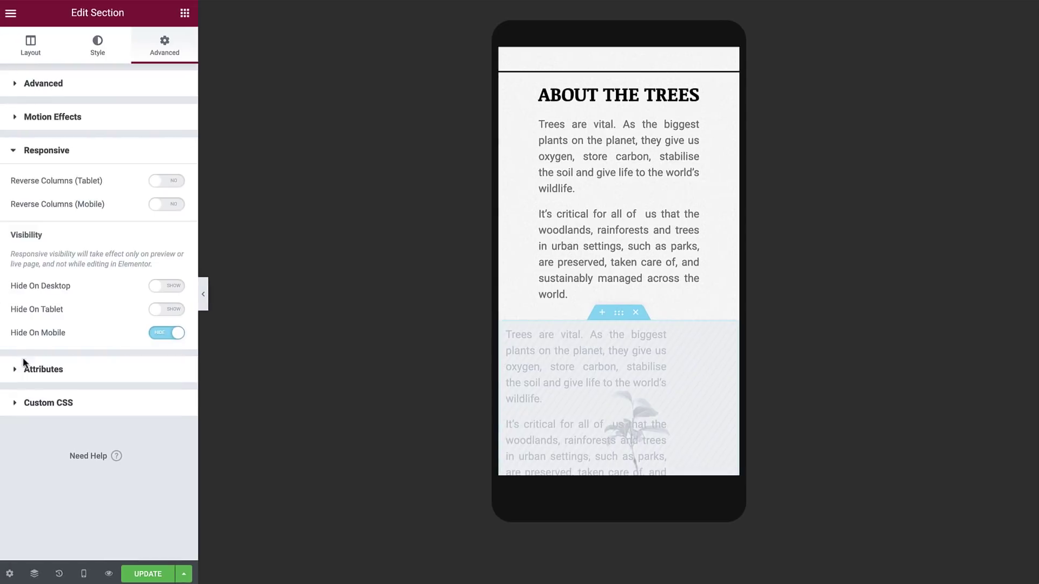
- Preview the page at tablet width and scroll down through it
{"action": "left_click", "coordinate": [83, 573]}
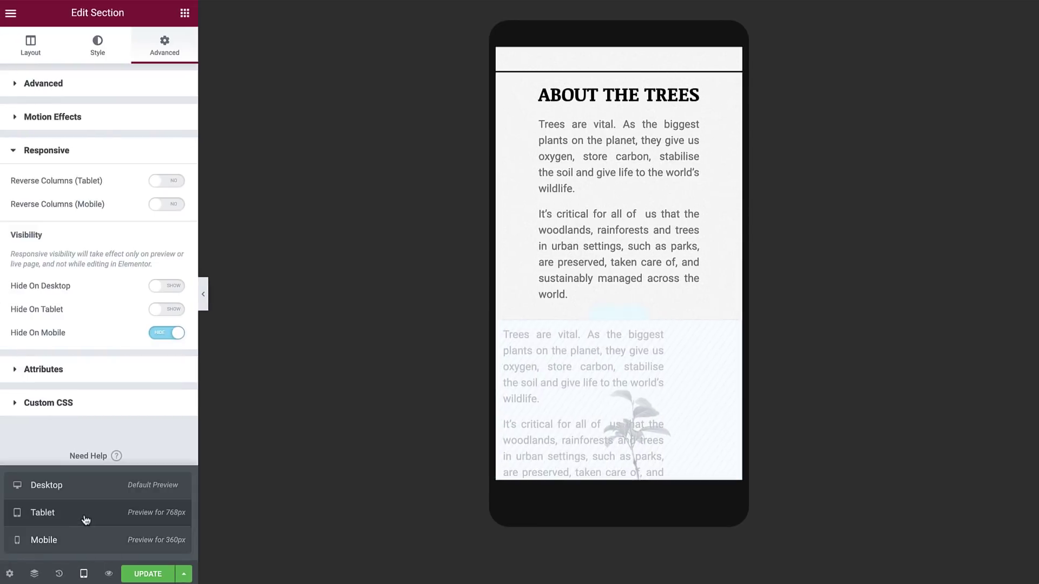
{"action": "left_click", "coordinate": [86, 515]}
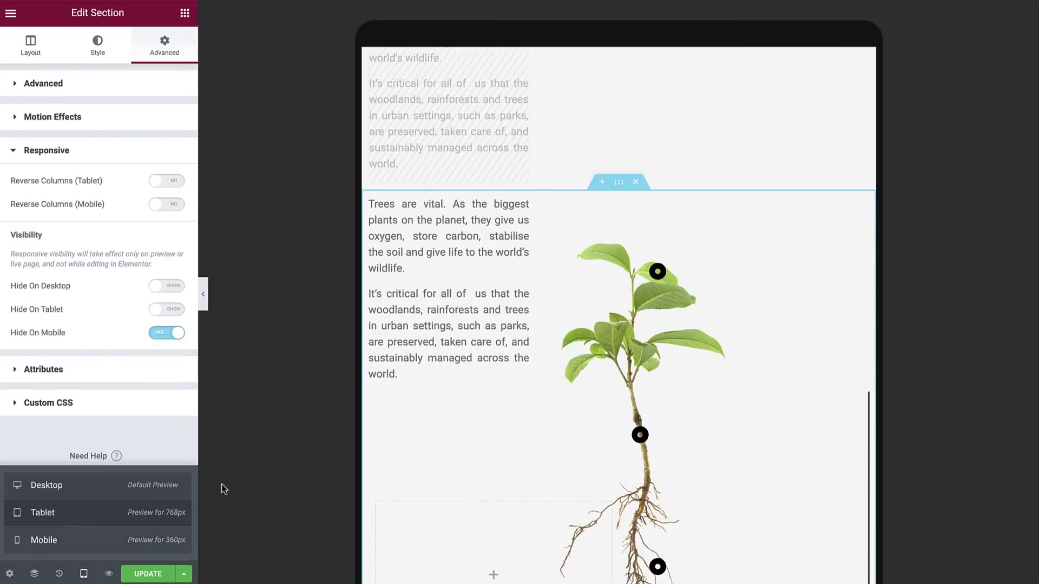
{"action": "scroll", "coordinate": [617, 314], "scroll_direction": "down", "scroll_amount": 4}
{"action": "scroll", "coordinate": [617, 314], "scroll_direction": "down", "scroll_amount": 8}
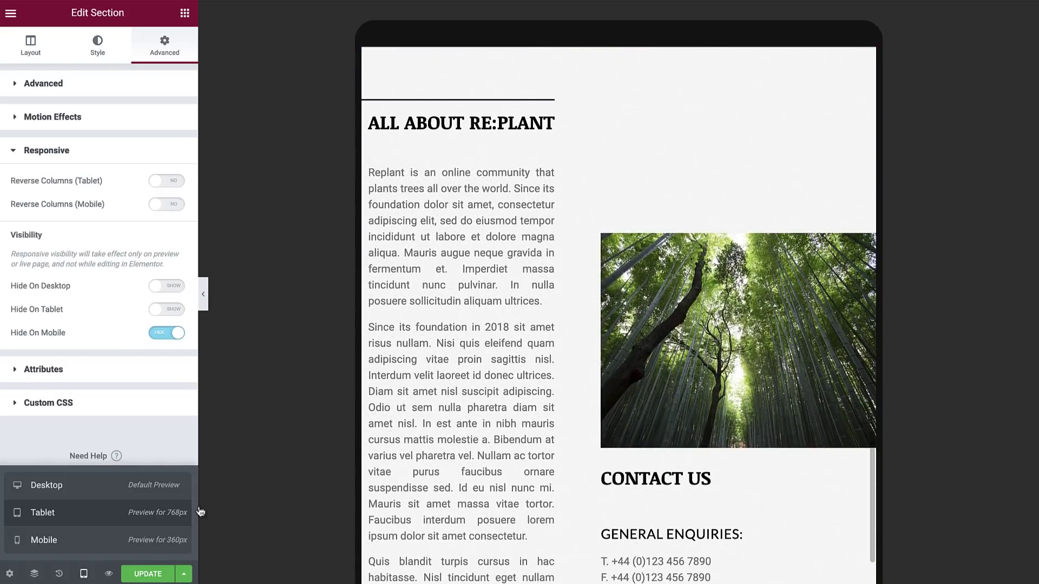
- Switch to the mobile preview and centre the CONTACT US heading
{"action": "left_click", "coordinate": [145, 539]}
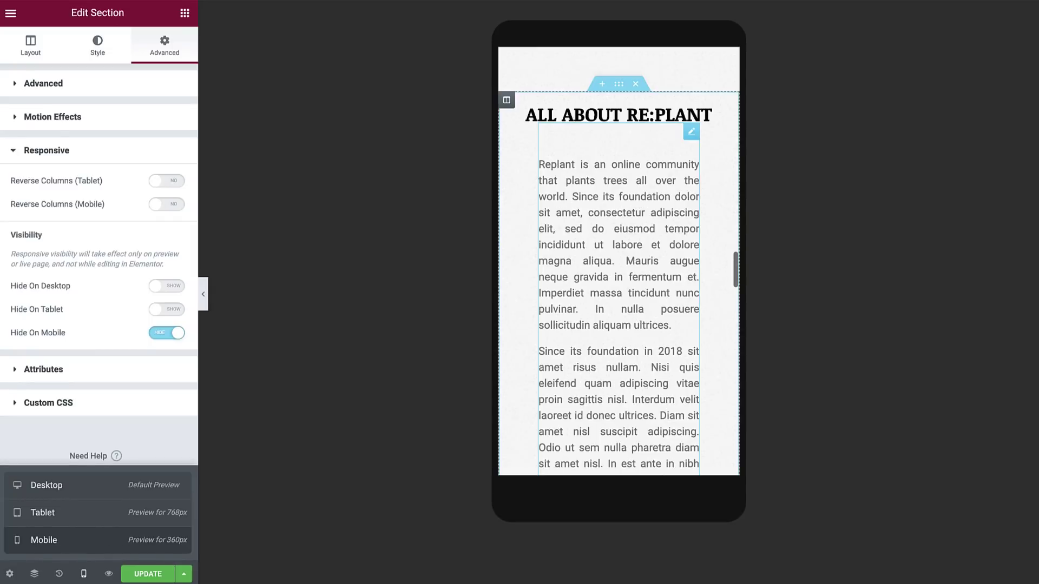
{"action": "scroll", "coordinate": [683, 339], "scroll_direction": "down", "scroll_amount": 10}
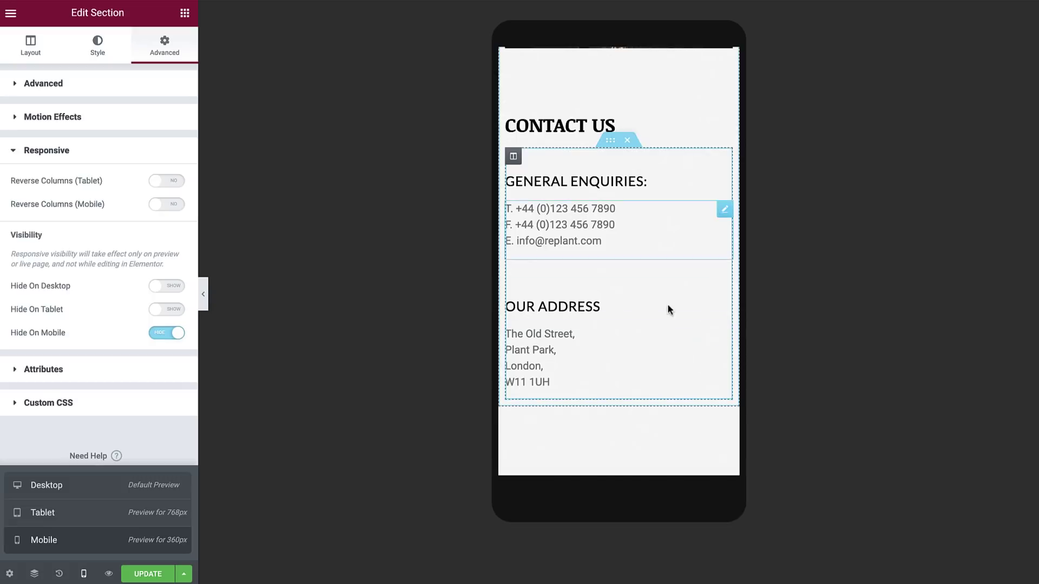
{"action": "left_click", "coordinate": [584, 127]}
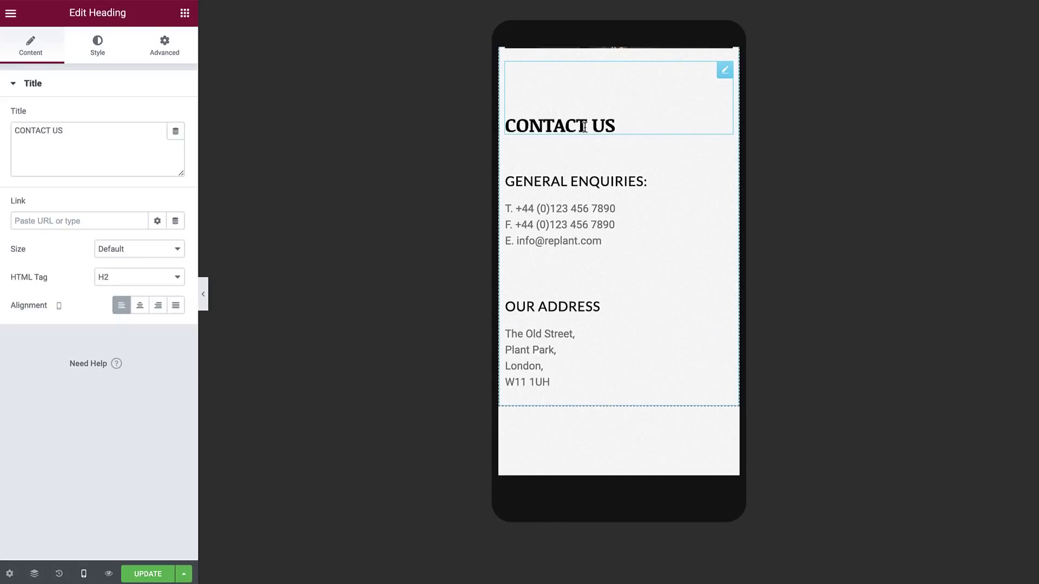
{"action": "left_click", "coordinate": [139, 306]}
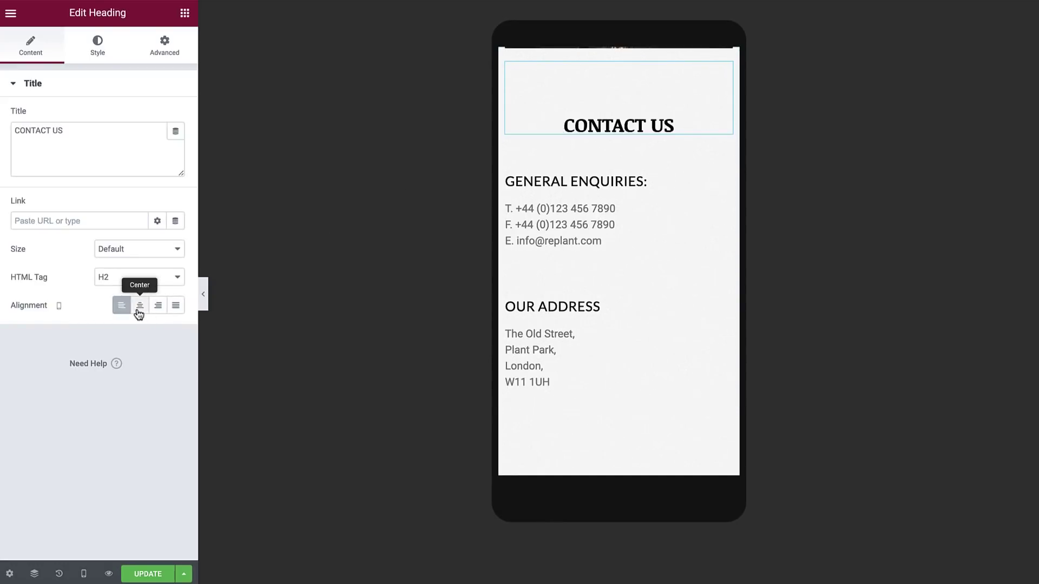
- Centre the GENERAL ENQUIRIES heading and paste its centred style onto OUR ADDRESS
{"action": "left_click", "coordinate": [536, 182]}
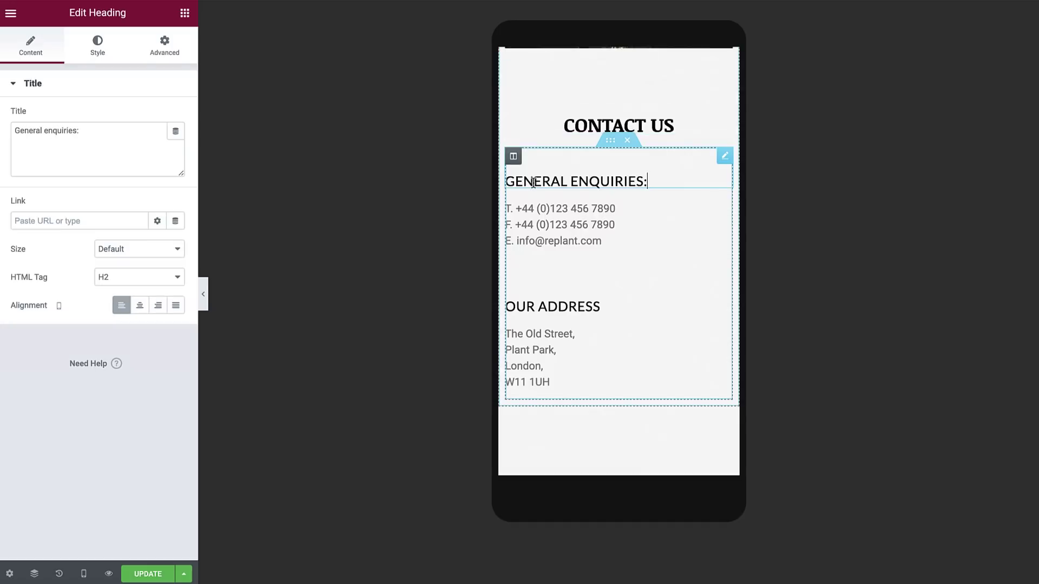
{"action": "left_click", "coordinate": [140, 305]}
{"action": "right_click", "coordinate": [599, 183]}
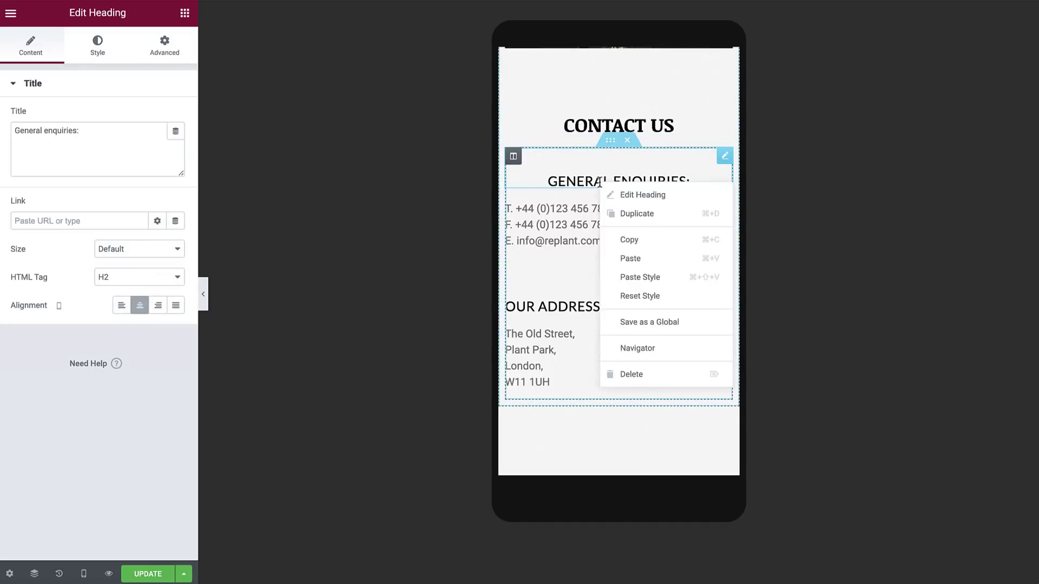
{"action": "left_click", "coordinate": [633, 242]}
{"action": "right_click", "coordinate": [589, 306]}
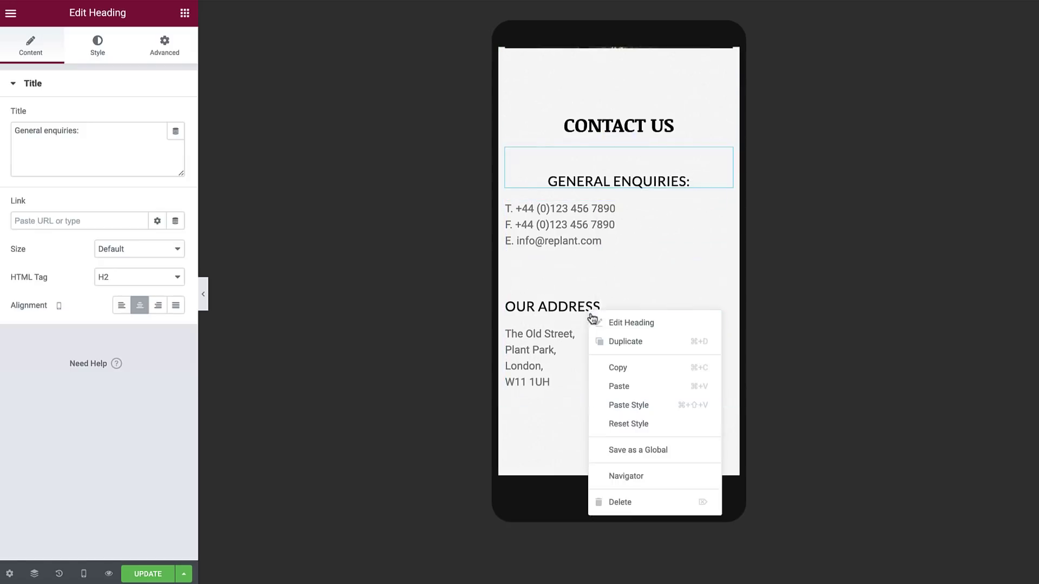
{"action": "left_click", "coordinate": [669, 413]}
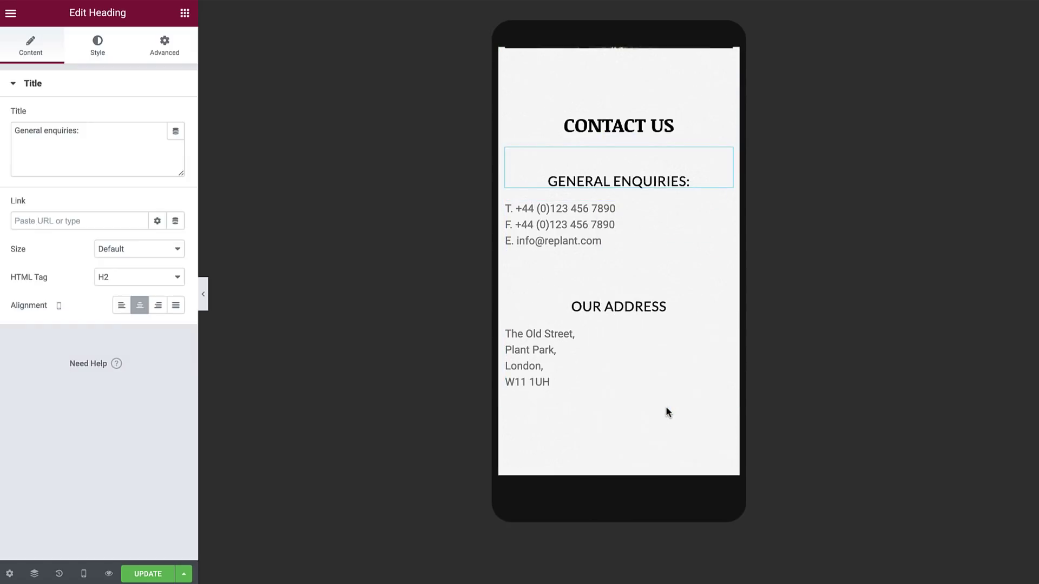
- Centre the phone and e-mail lines and paste that style onto the address text
{"action": "left_click", "coordinate": [582, 231]}
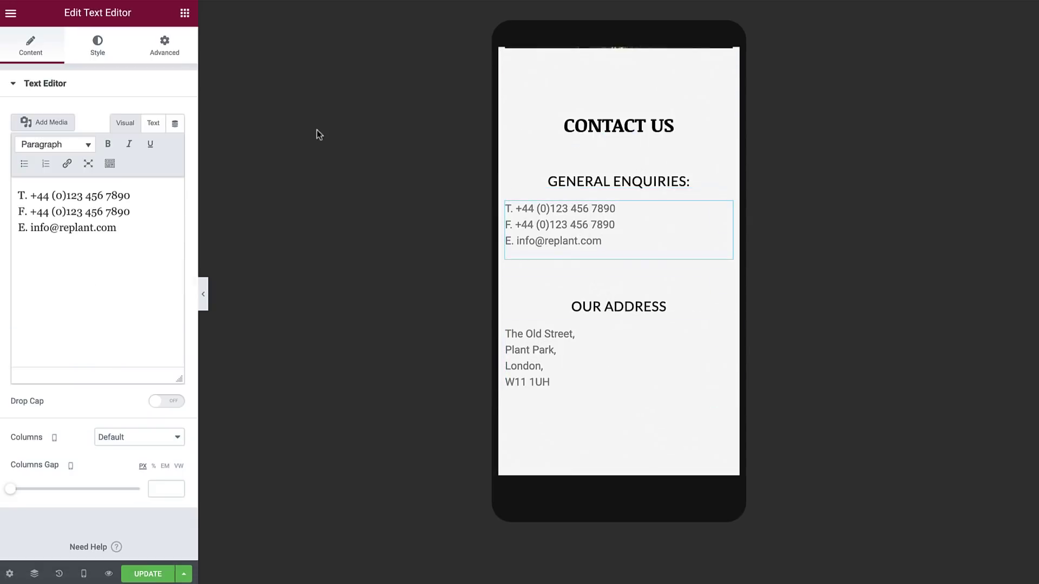
{"action": "left_click", "coordinate": [101, 48]}
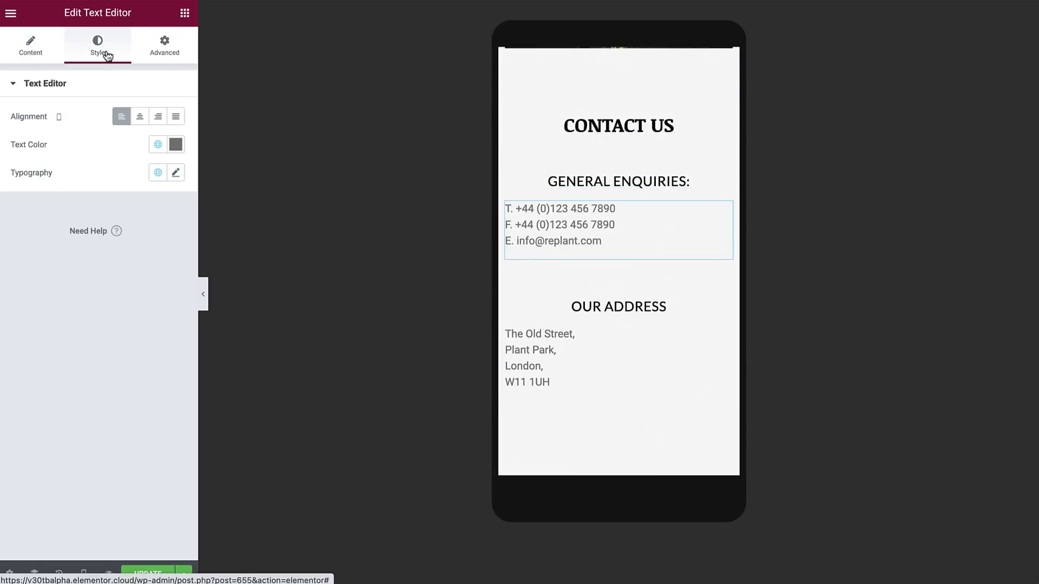
{"action": "left_click", "coordinate": [139, 116]}
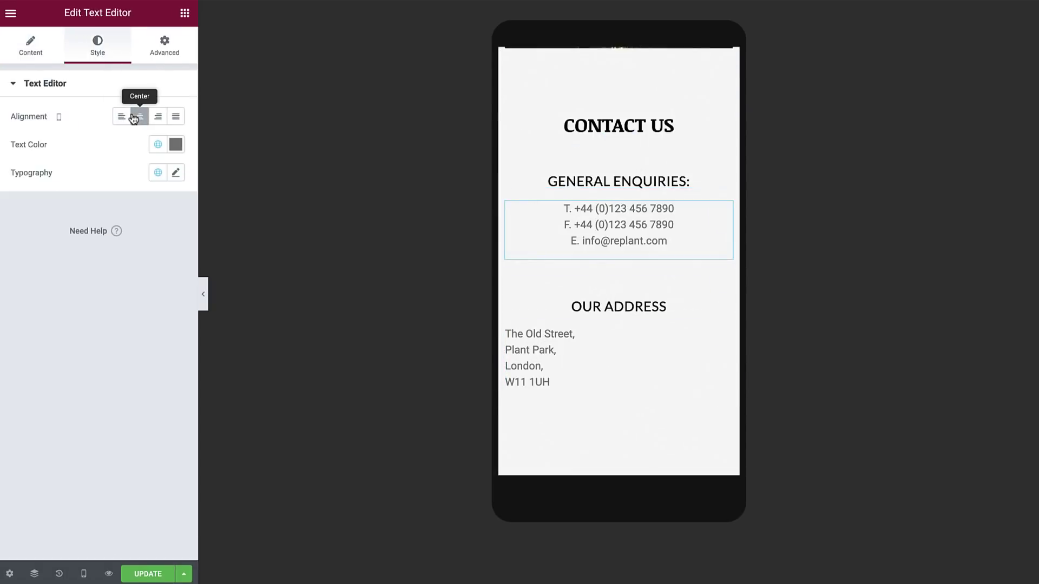
{"action": "right_click", "coordinate": [609, 222]}
{"action": "left_click", "coordinate": [642, 279]}
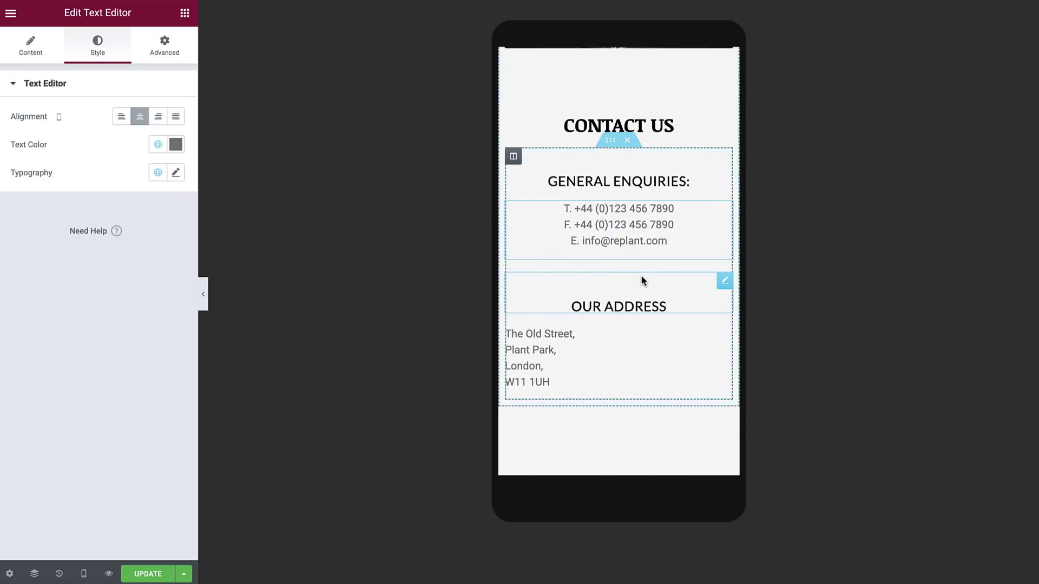
{"action": "right_click", "coordinate": [561, 358]}
{"action": "left_click", "coordinate": [649, 458]}
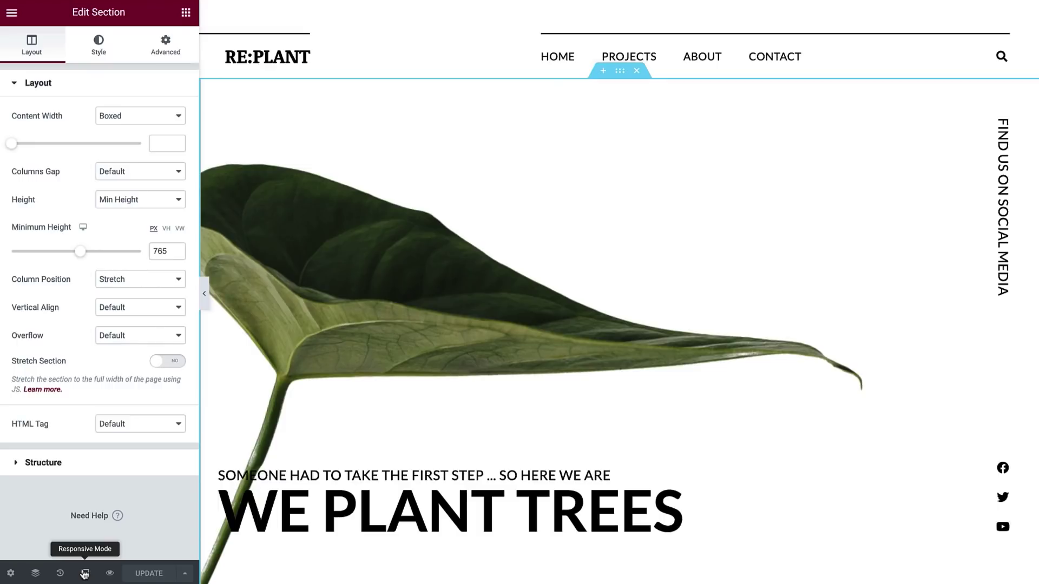
- Check the preview devices and open the section's Advanced > Responsive settings
{"action": "left_click", "coordinate": [85, 574]}
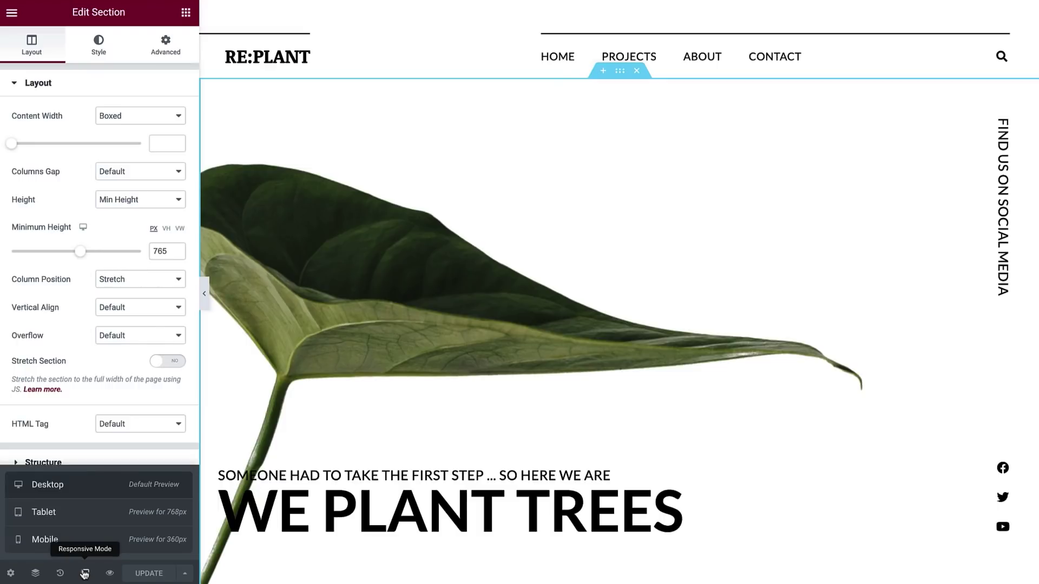
{"action": "left_click", "coordinate": [84, 573]}
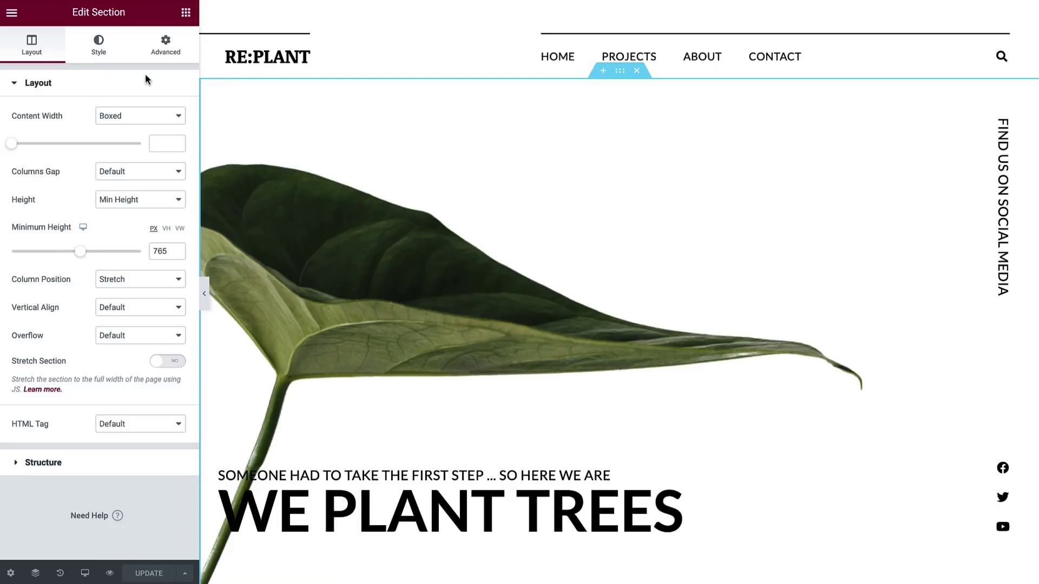
{"action": "left_click", "coordinate": [157, 50]}
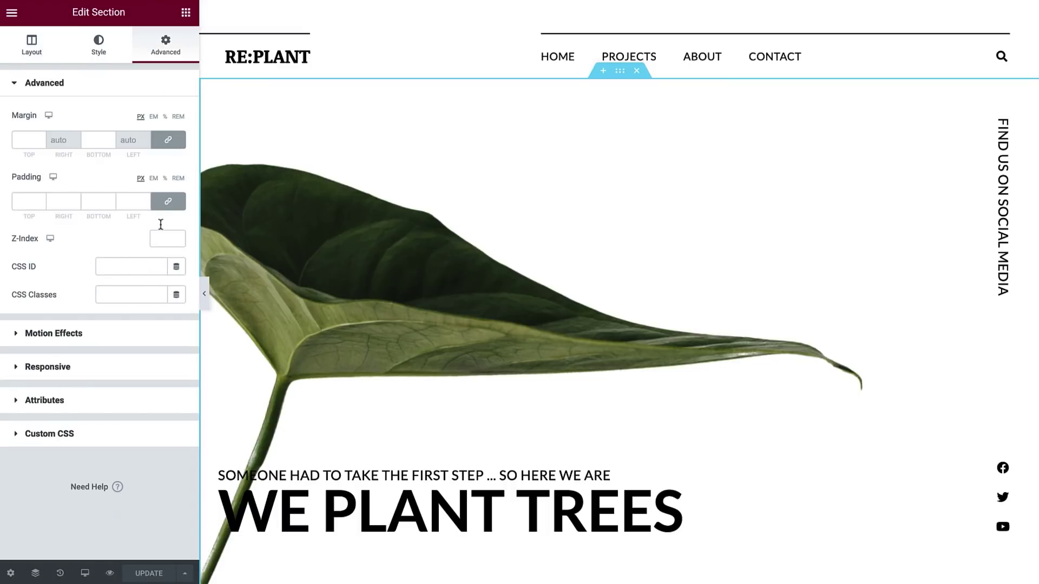
{"action": "left_click", "coordinate": [153, 368]}
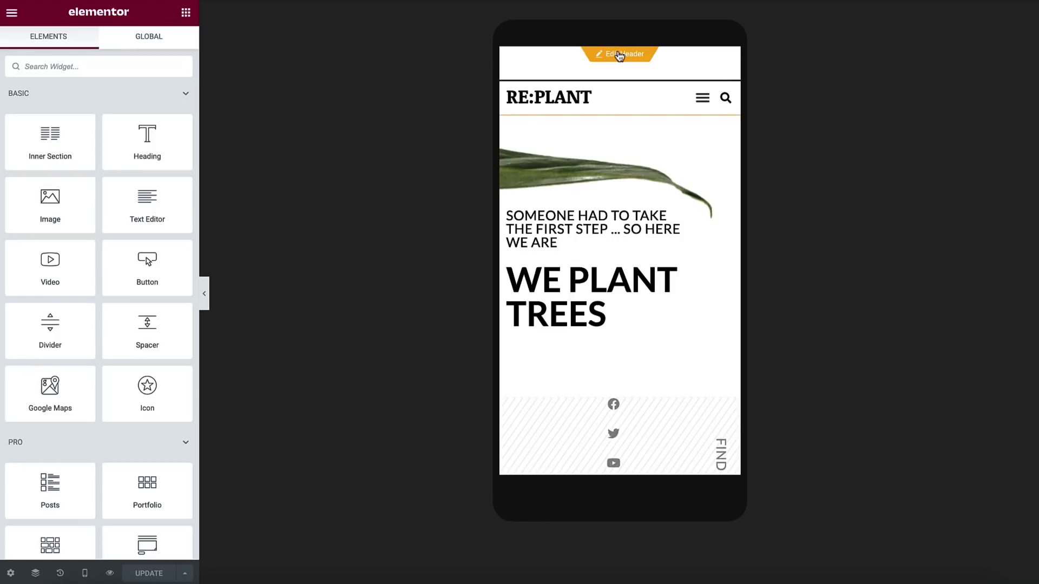
{"action": "left_click", "coordinate": [620, 56]}
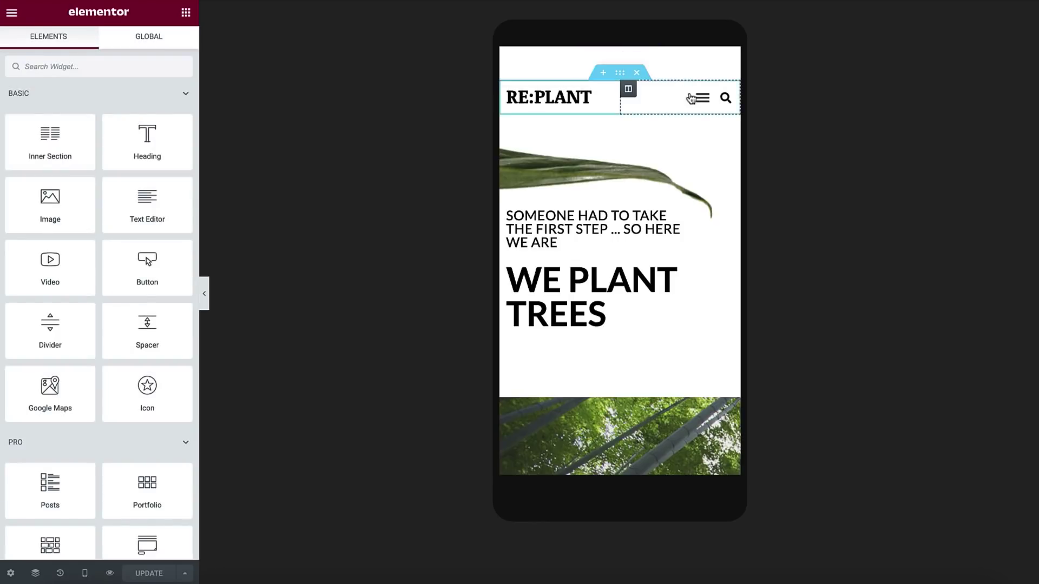
- Toggle the header's mobile navigation menu, then open the footer column's settings
{"action": "left_click", "coordinate": [694, 99]}
{"action": "left_click", "coordinate": [696, 99]}
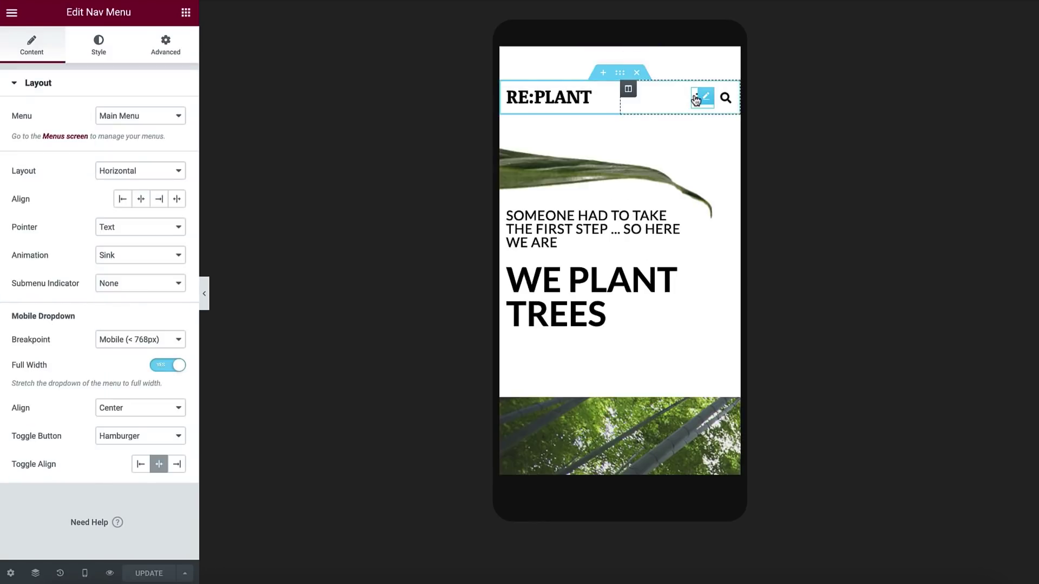
{"action": "scroll", "coordinate": [631, 63], "scroll_direction": "down", "scroll_amount": 10}
{"action": "left_click", "coordinate": [631, 61]}
{"action": "left_click", "coordinate": [507, 92]}
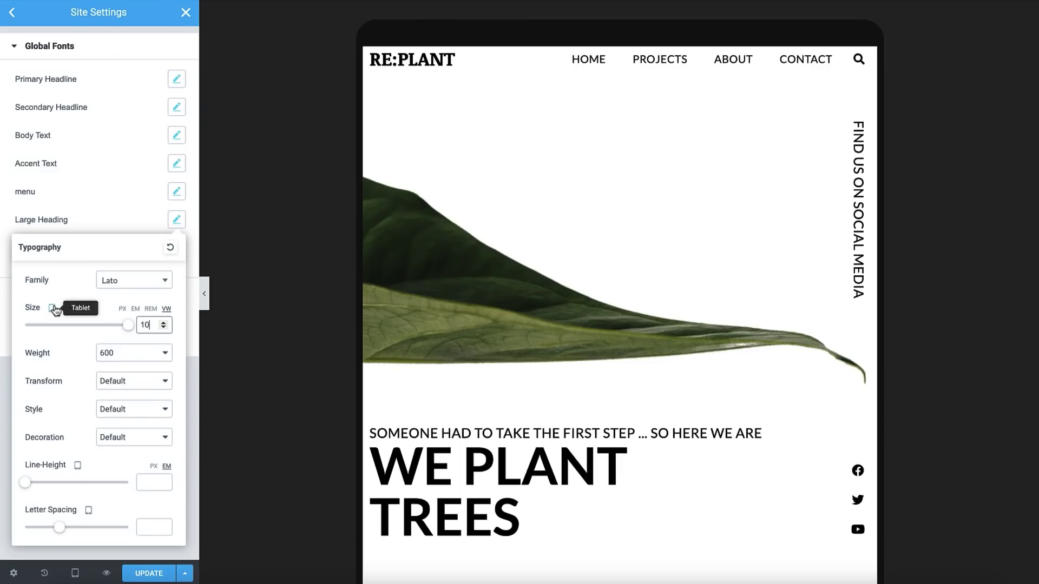
- Set the Large Heading mobile size to 51 px and hide the social media column on mobile
{"action": "left_click", "coordinate": [52, 307]}
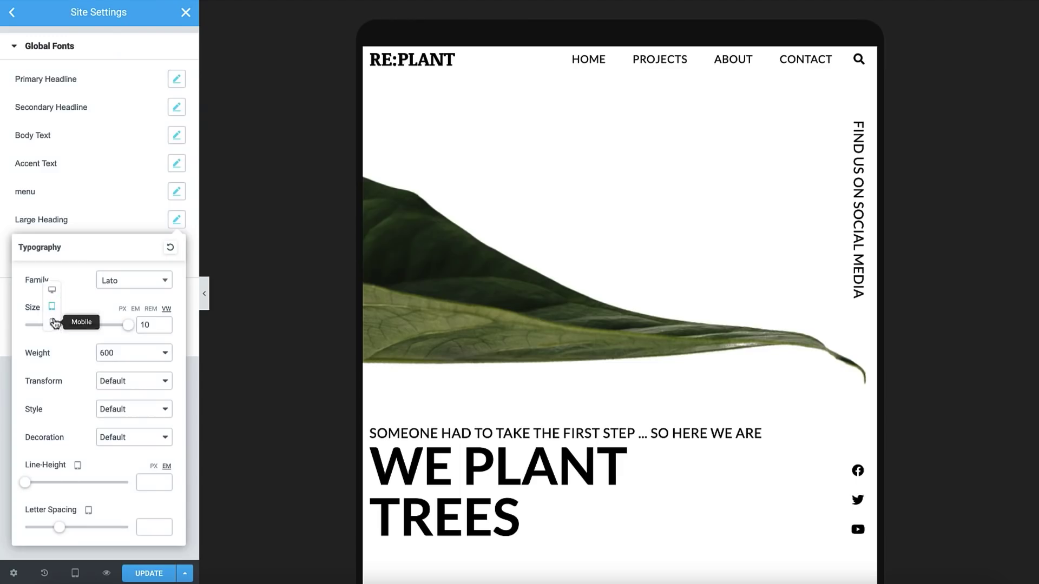
{"action": "left_click", "coordinate": [53, 322]}
{"action": "left_click", "coordinate": [123, 309]}
{"action": "left_click", "coordinate": [144, 325]}
{"action": "type", "text": "51"}
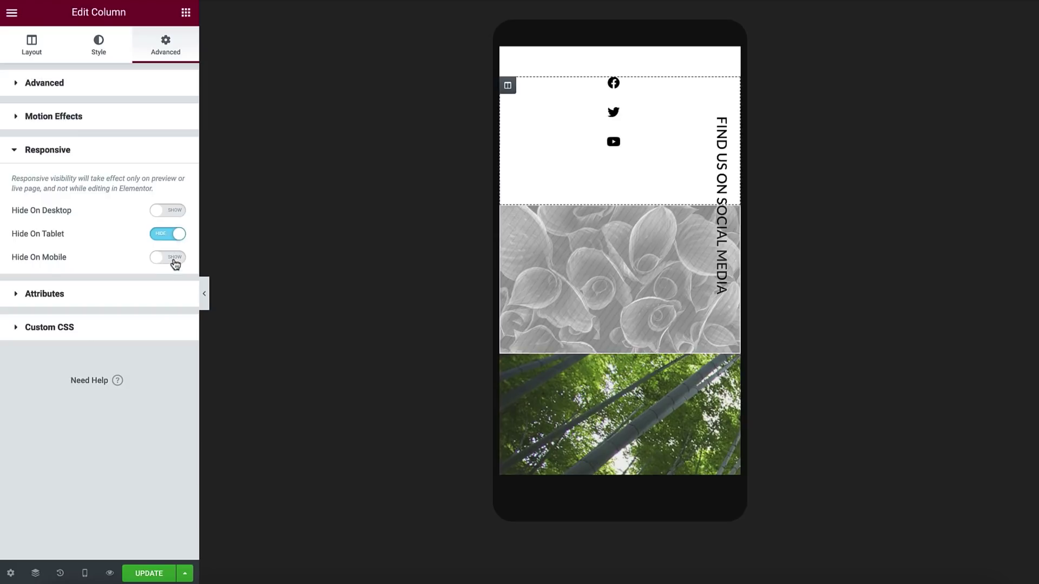
{"action": "left_click", "coordinate": [174, 259]}
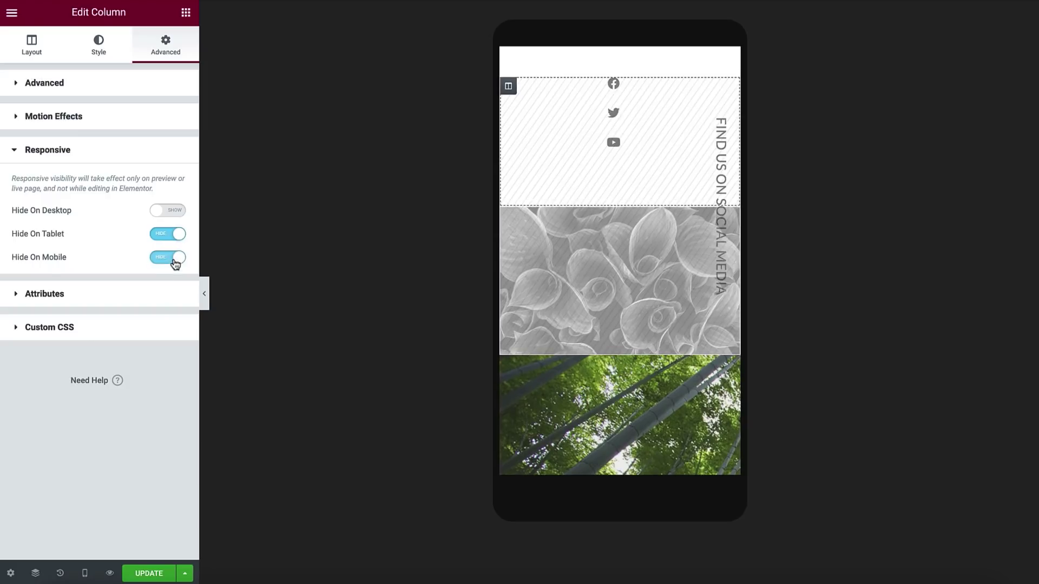
- Turn off Hide On Tablet for the social media column and enable Reverse Columns (Tablet) for PLANTING FORESTS
{"action": "left_click", "coordinate": [162, 237]}
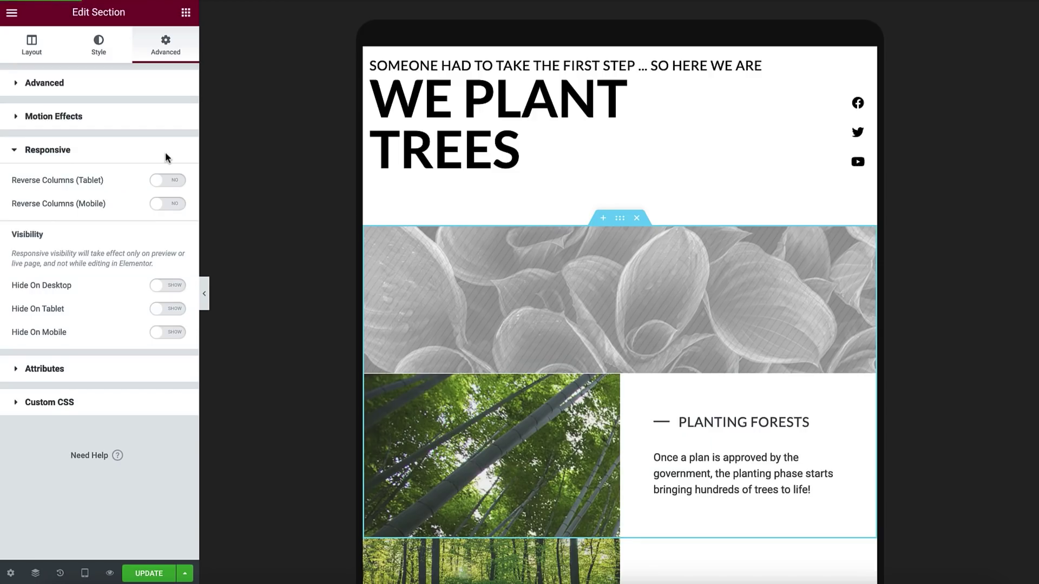
{"action": "left_click", "coordinate": [172, 182]}
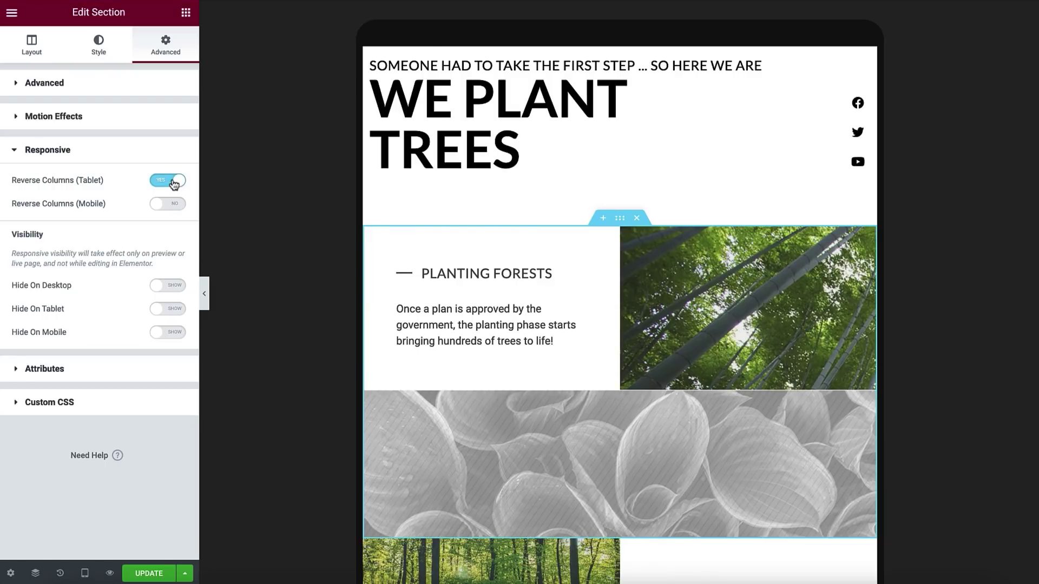